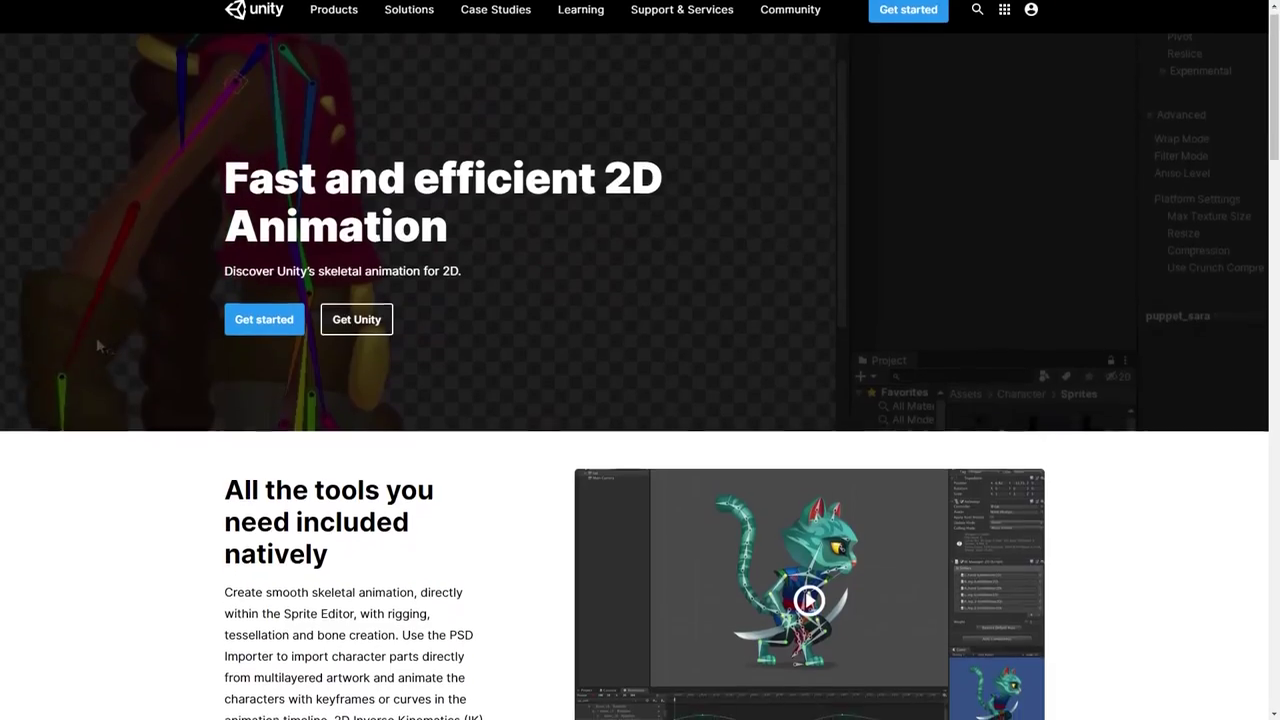
Scroll the Unity 2D Animation page past the native tools overview to 'Why use 2D Animation'.
scroll(96, 337, "down", 3)
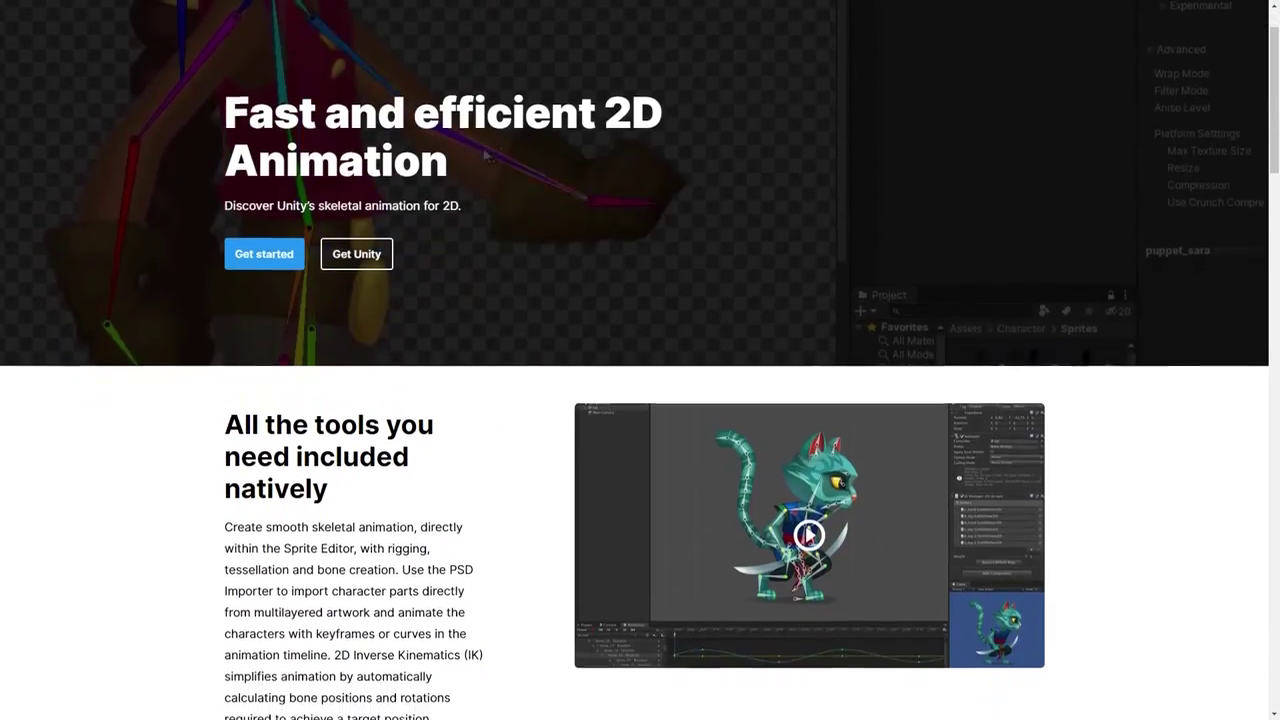
scroll(474, 213, "down", 3)
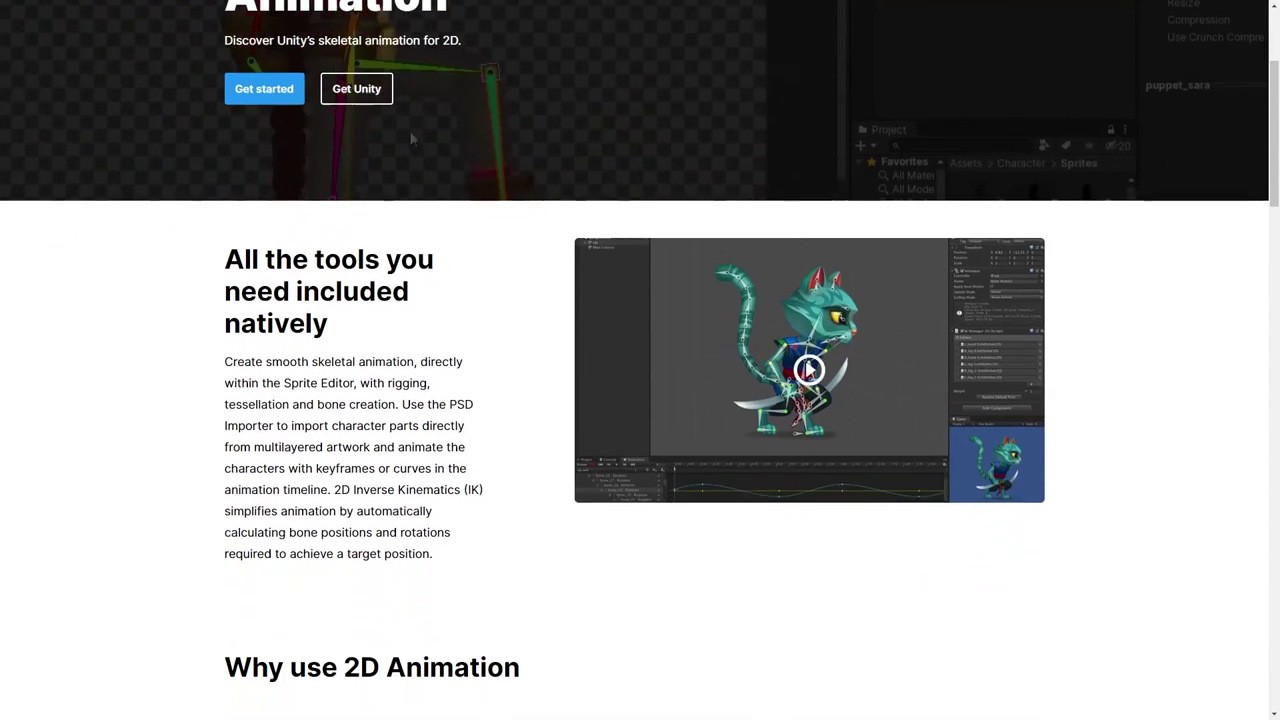
scroll(640, 366, "down", 3)
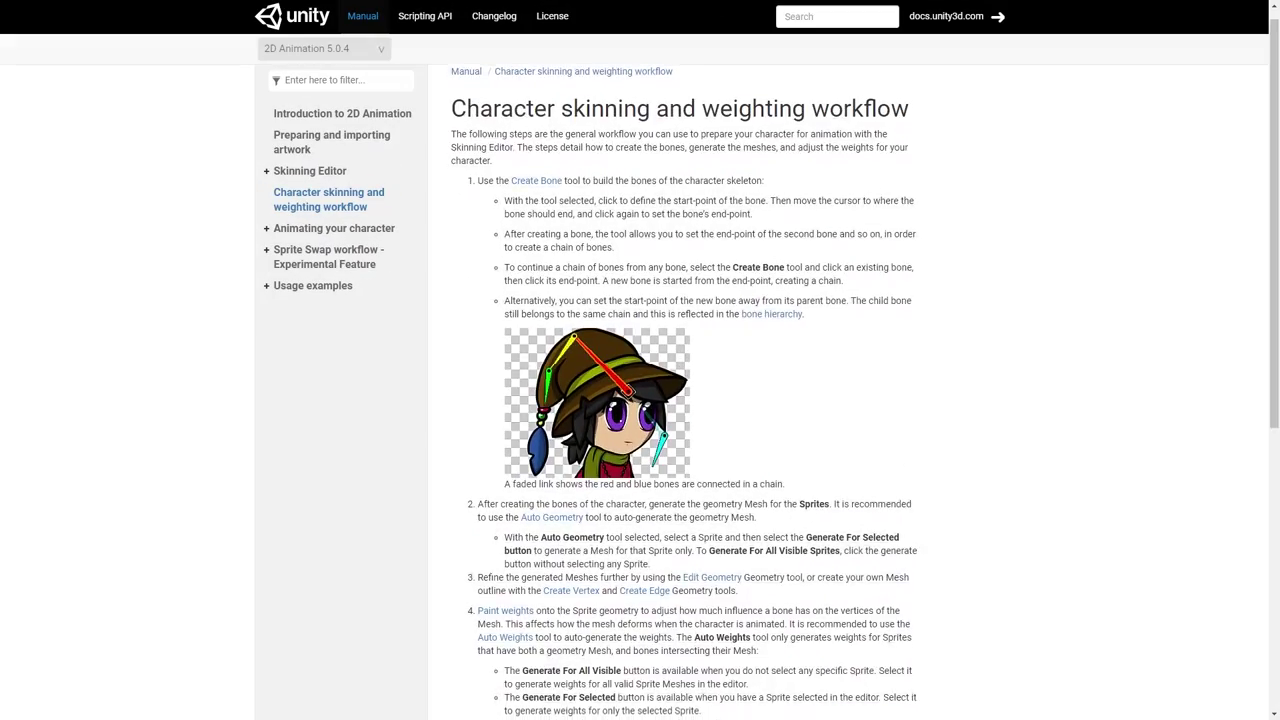
Scroll the Package Manager registry list to show 2D Animation 5.0.3 installed.
scroll(865, 390, "down", 3)
scroll(865, 390, "down", 2)
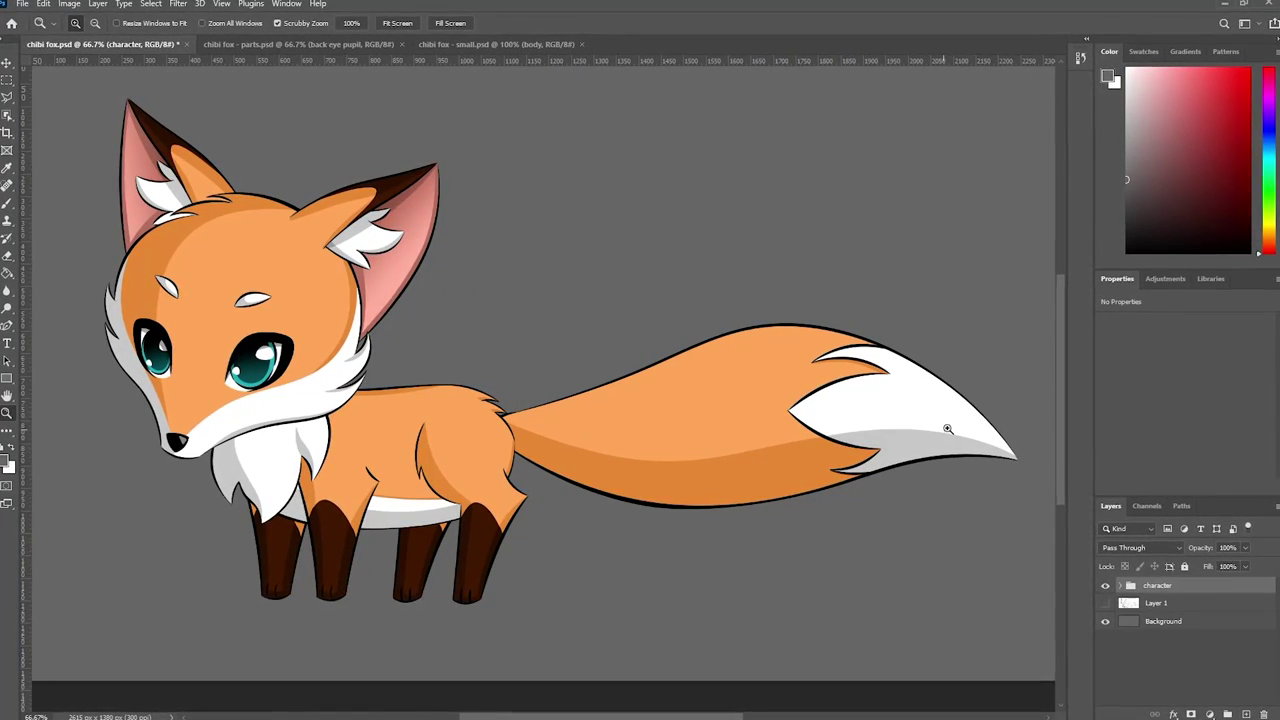
Scroll up on the Photoshop canvas to view the layered chibi fox artwork.
scroll(1058, 352, "up", 1)
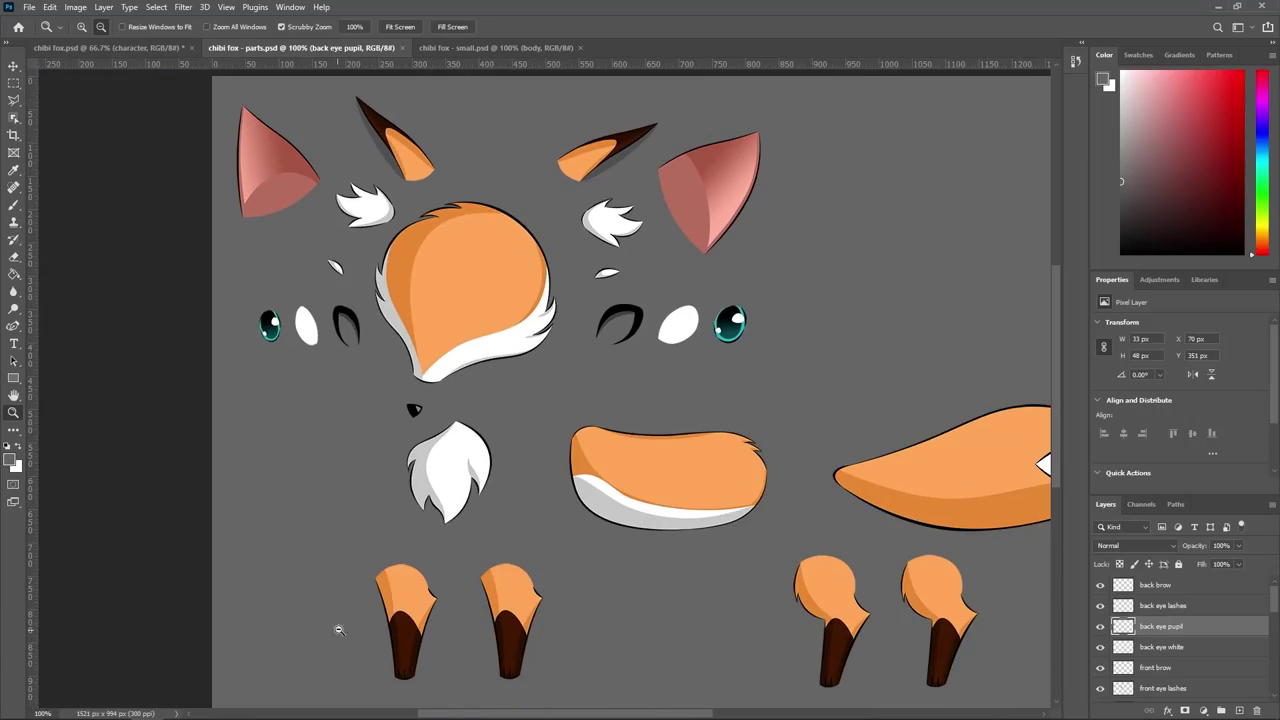
Drag the bottom vertex of the fox's leg mesh upward in the Skinning Editor.
left_click_drag(435, 713, 520, 716)
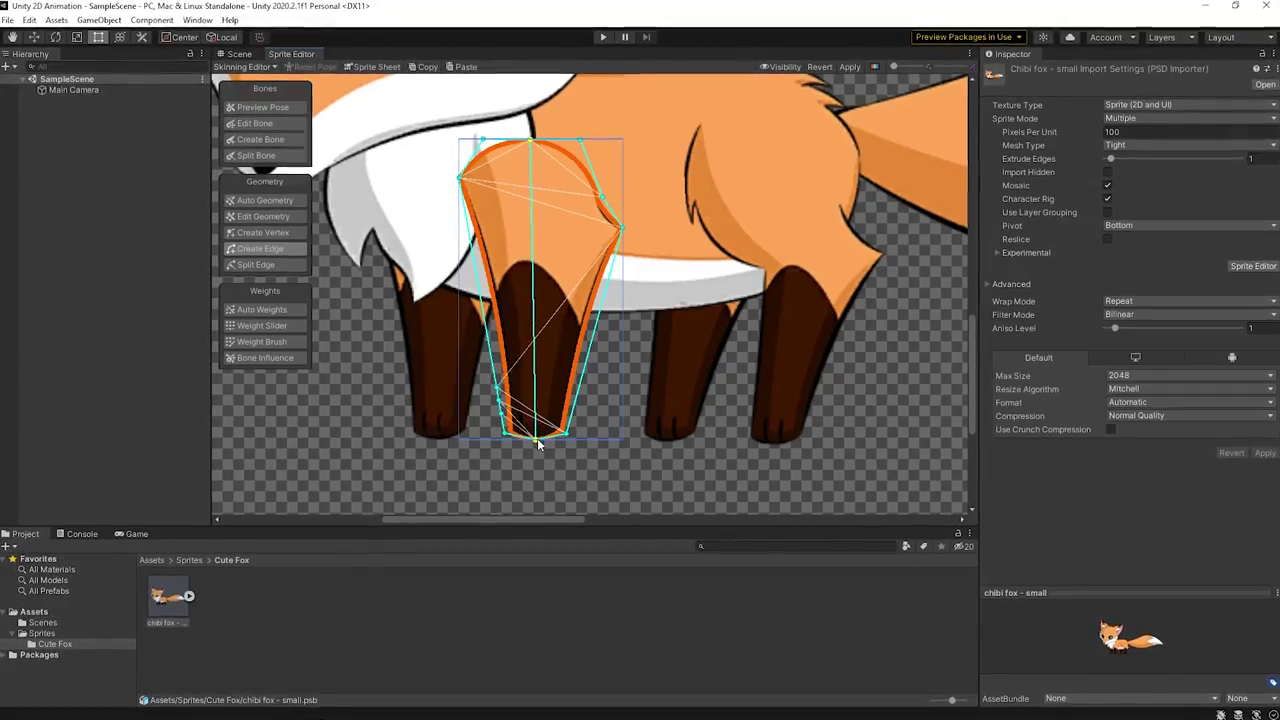
scroll(537, 440, "up", 3)
left_click_drag(537, 440, 486, 380)
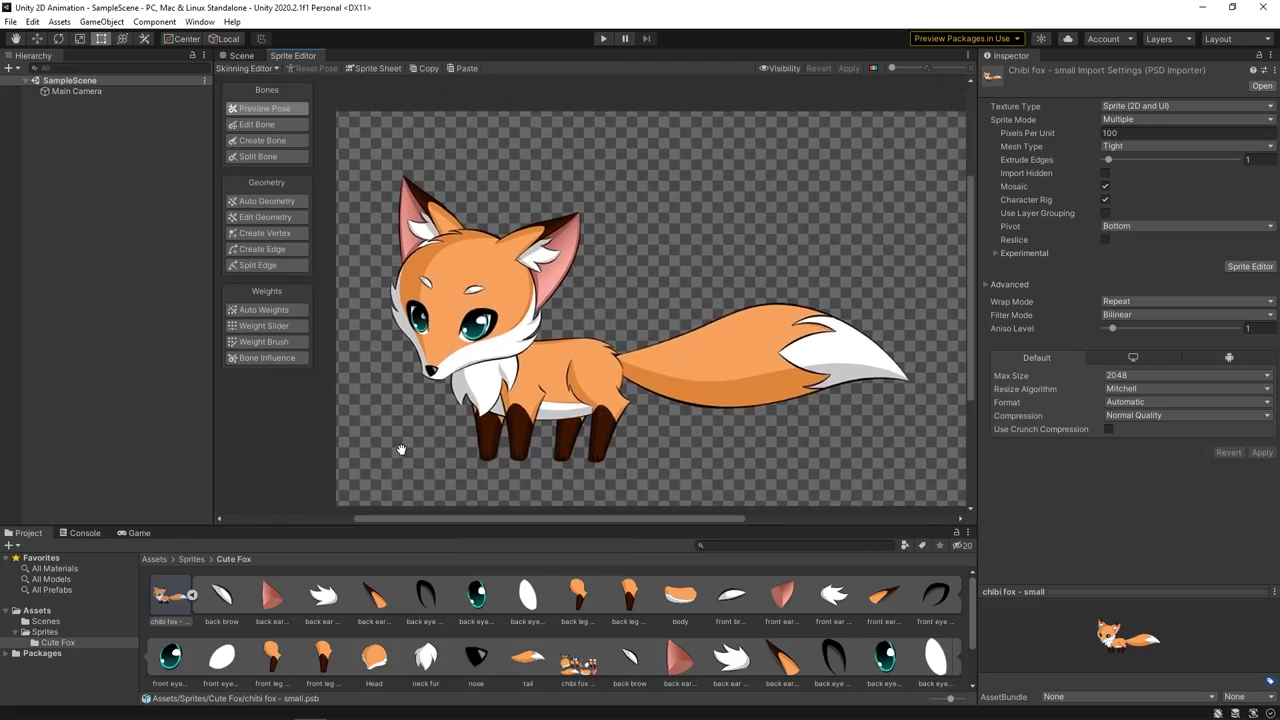
Add a Sprite Skin component to fox-sprite-sheet and create bones for all fox parts.
mouse_move(400, 449)
middle_mouse_down()
mouse_move(392, 440)
mouse_move(419, 441)
middle_mouse_up()
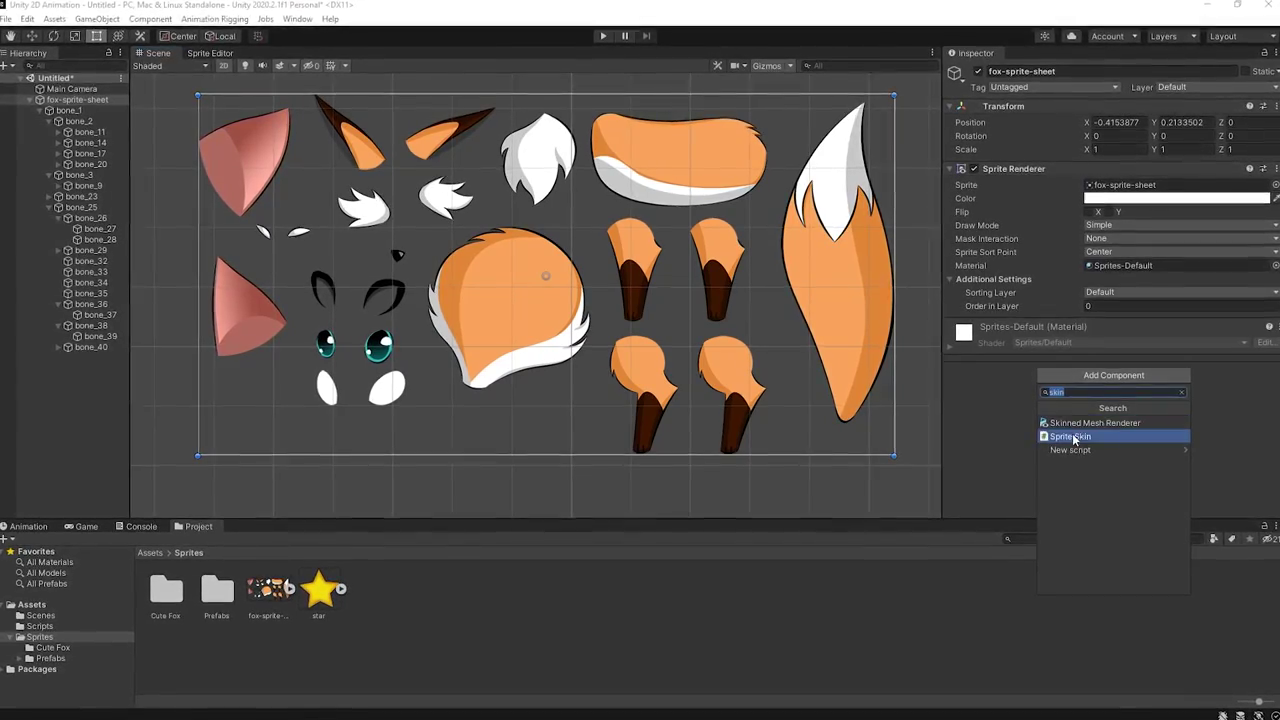
left_click(1072, 434)
left_click(1072, 418)
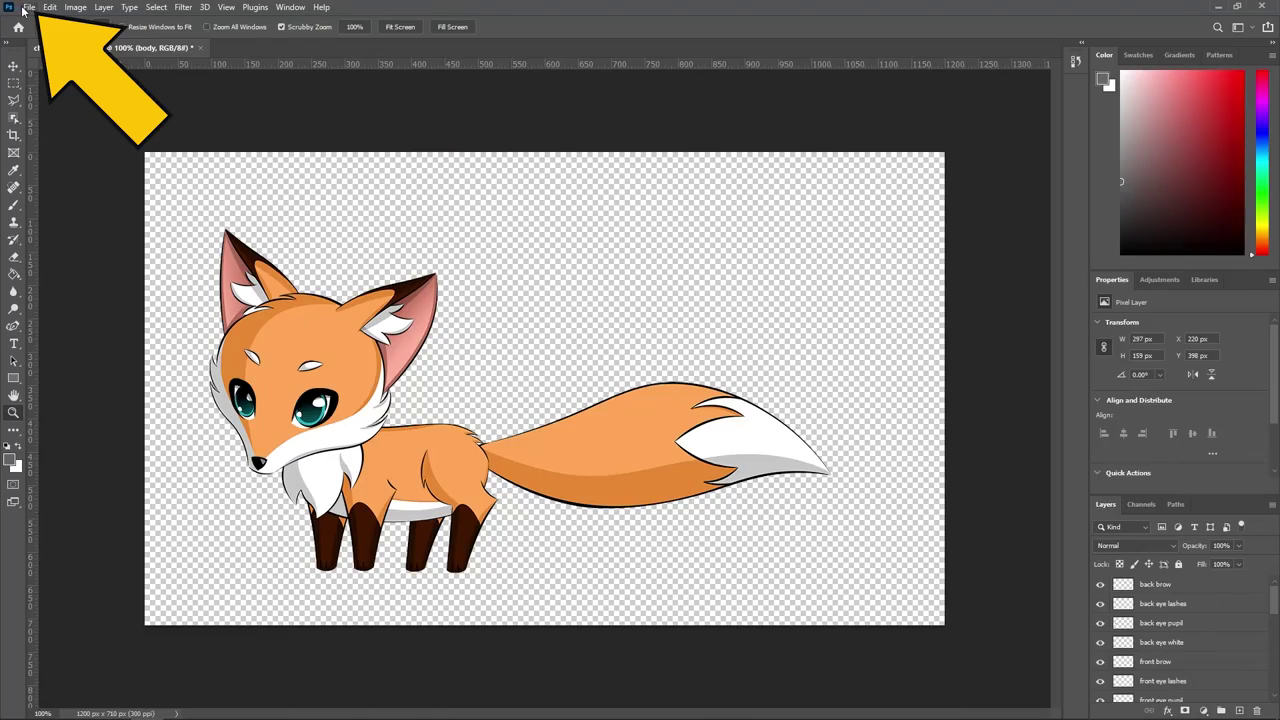
Launch the PhotoshopToSpine export script from File > Scripts.
left_click(28, 7)
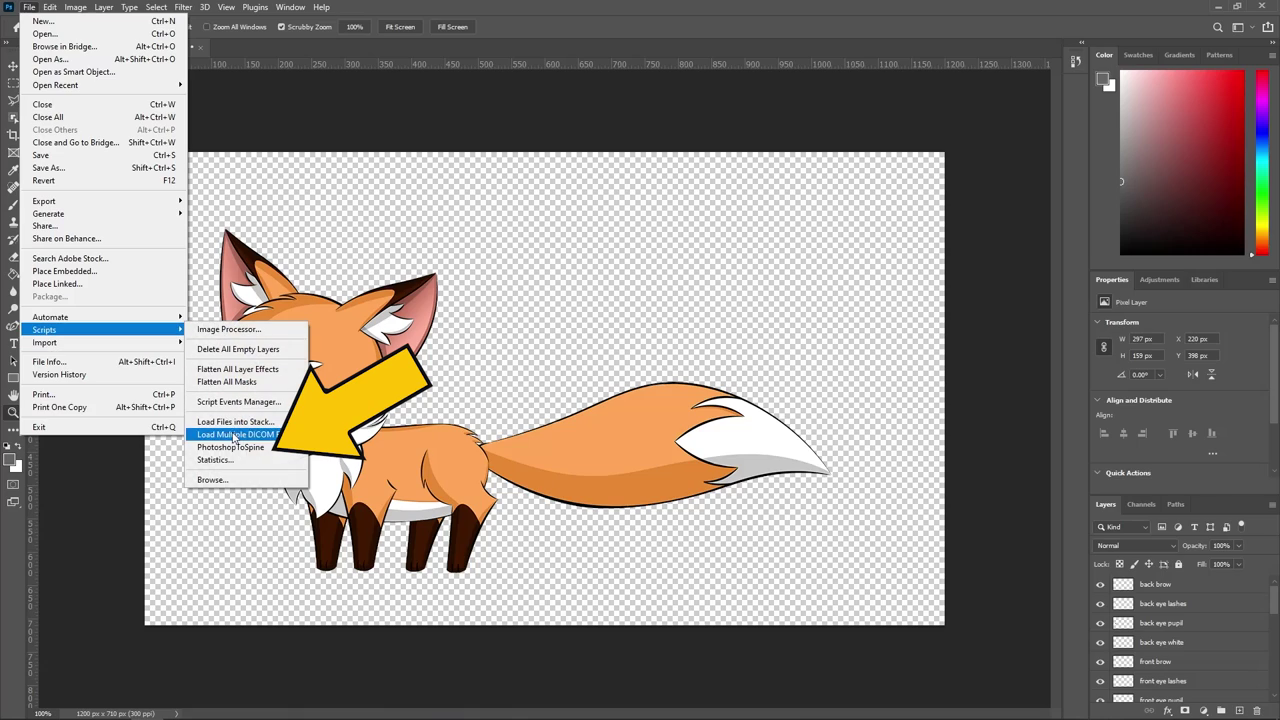
left_click(233, 447)
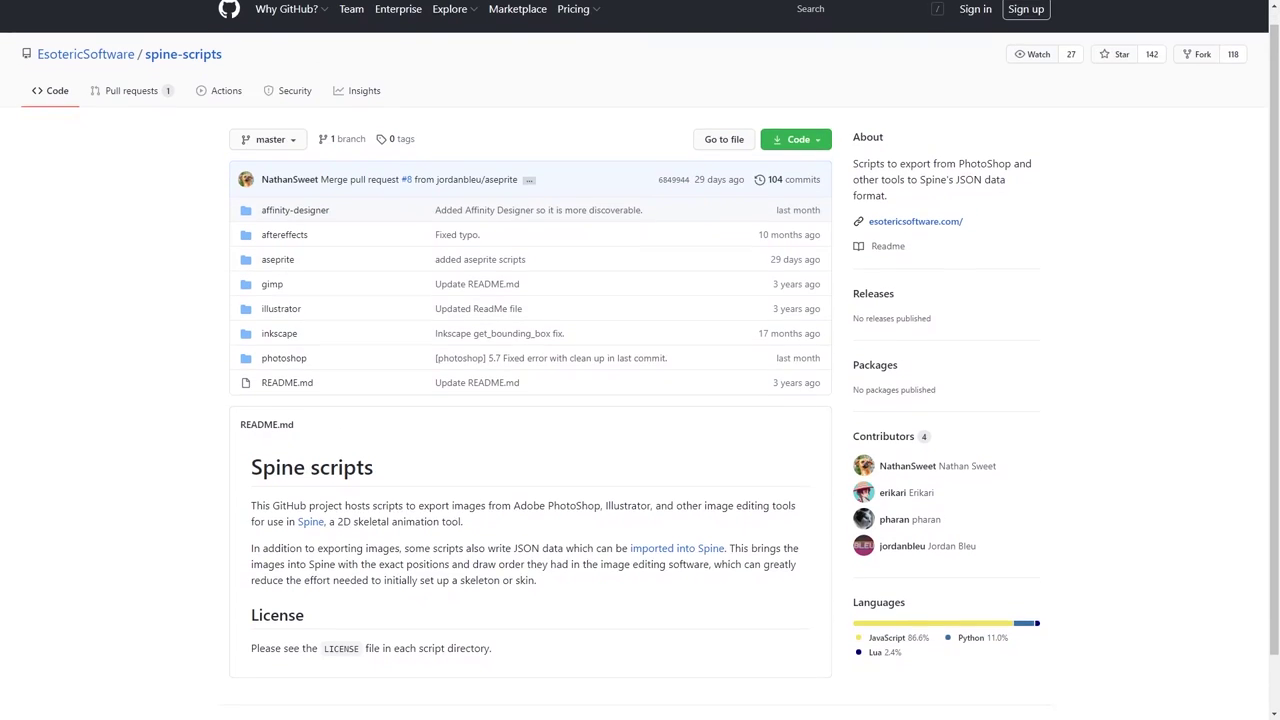
Export the fox's 23 layer images to Spine and reposition the exported images window.
scroll(640, 360, "down", 1)
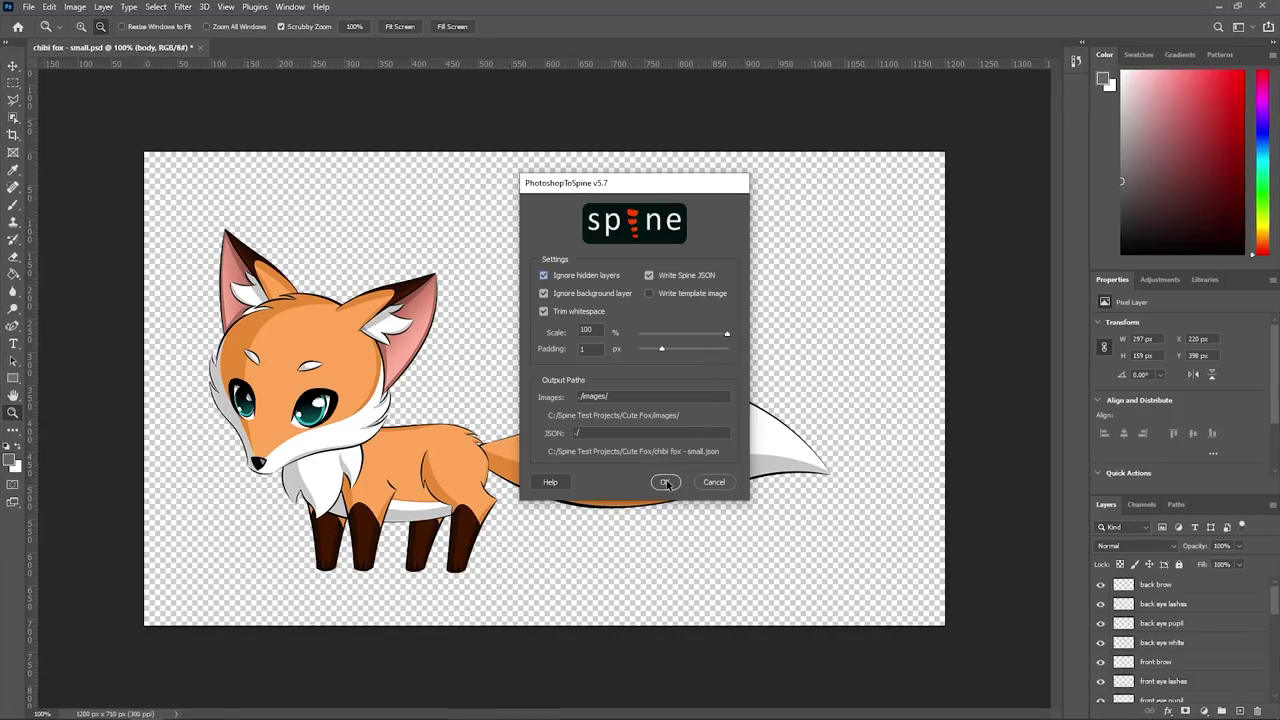
left_click(664, 482)
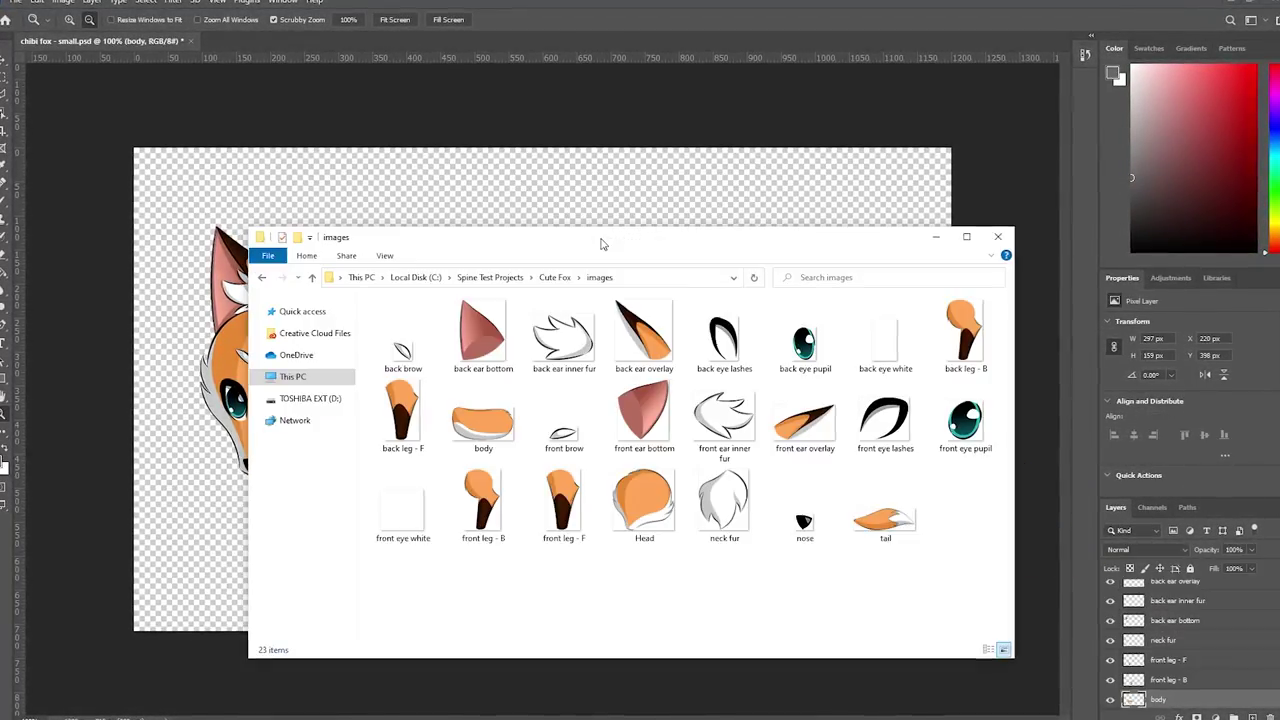
left_click_drag(602, 244, 514, 182)
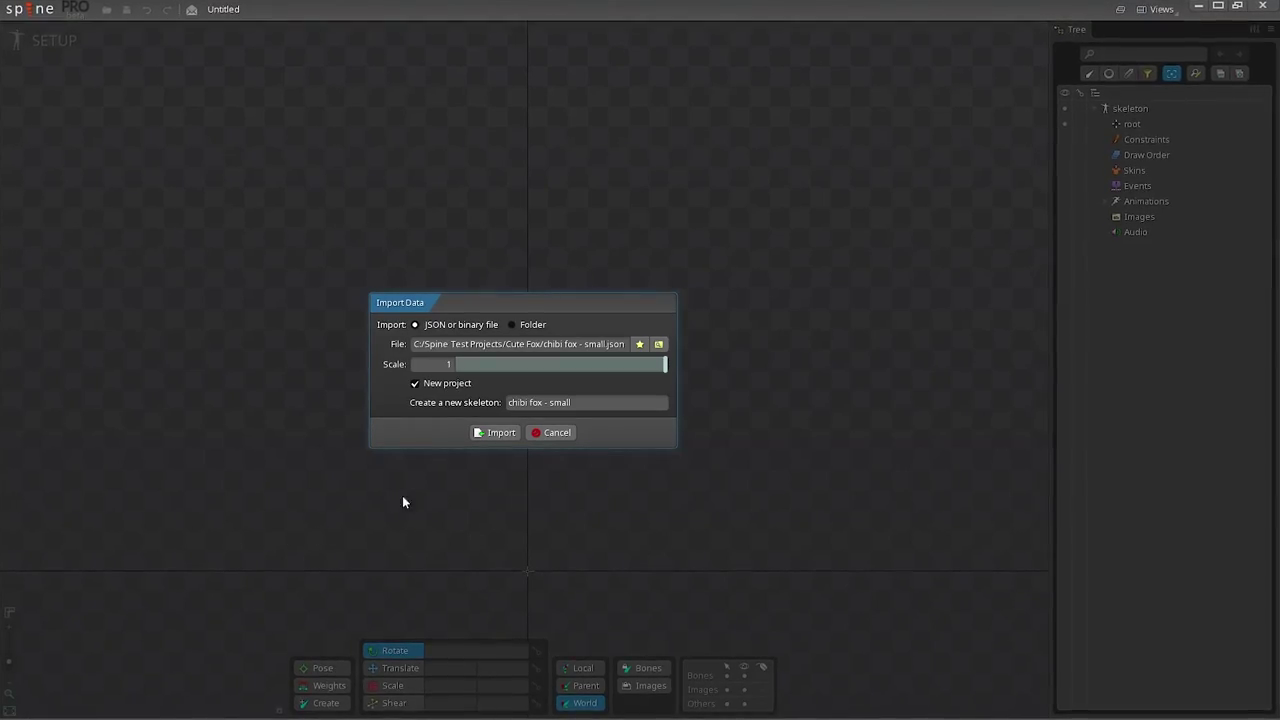
Import chibi fox - small.json into Spine as a new project.
left_click(494, 433)
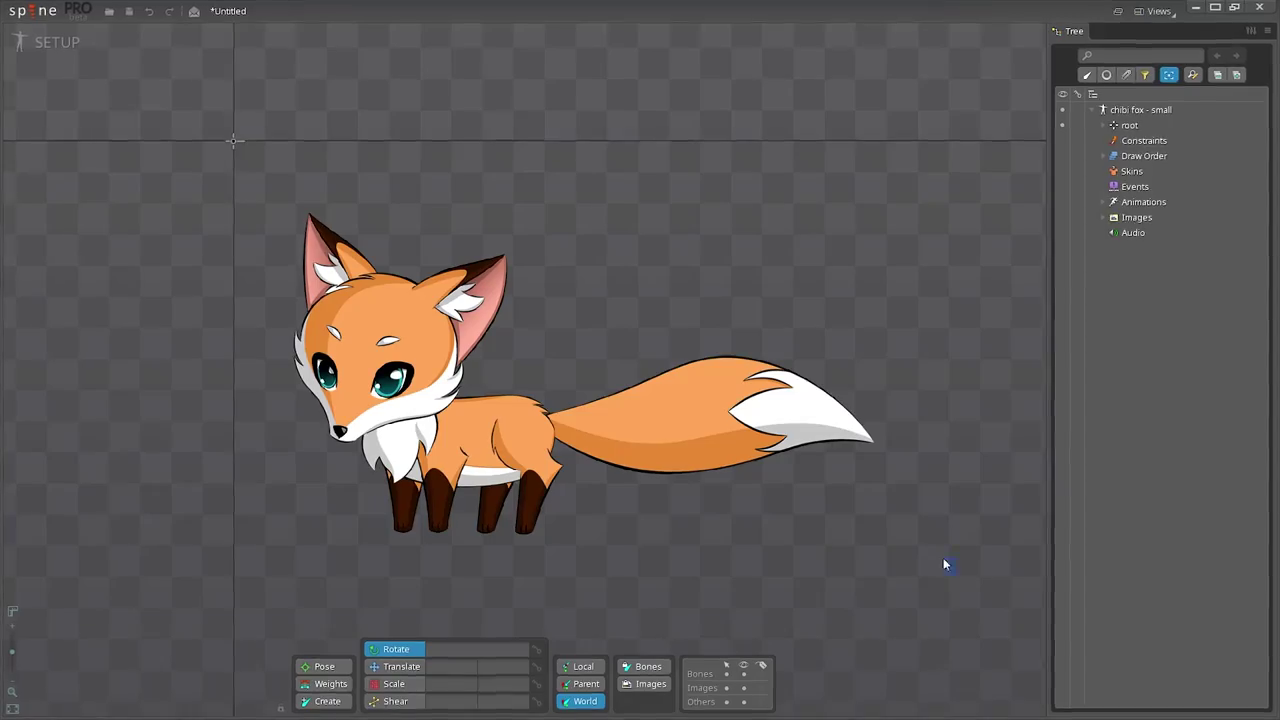
Select all 23 fox regions in Spine and shift the whole fox left.
key("v")
left_click_drag(886, 543, 314, 200)
left_click_drag(354, 338, 128, 338)
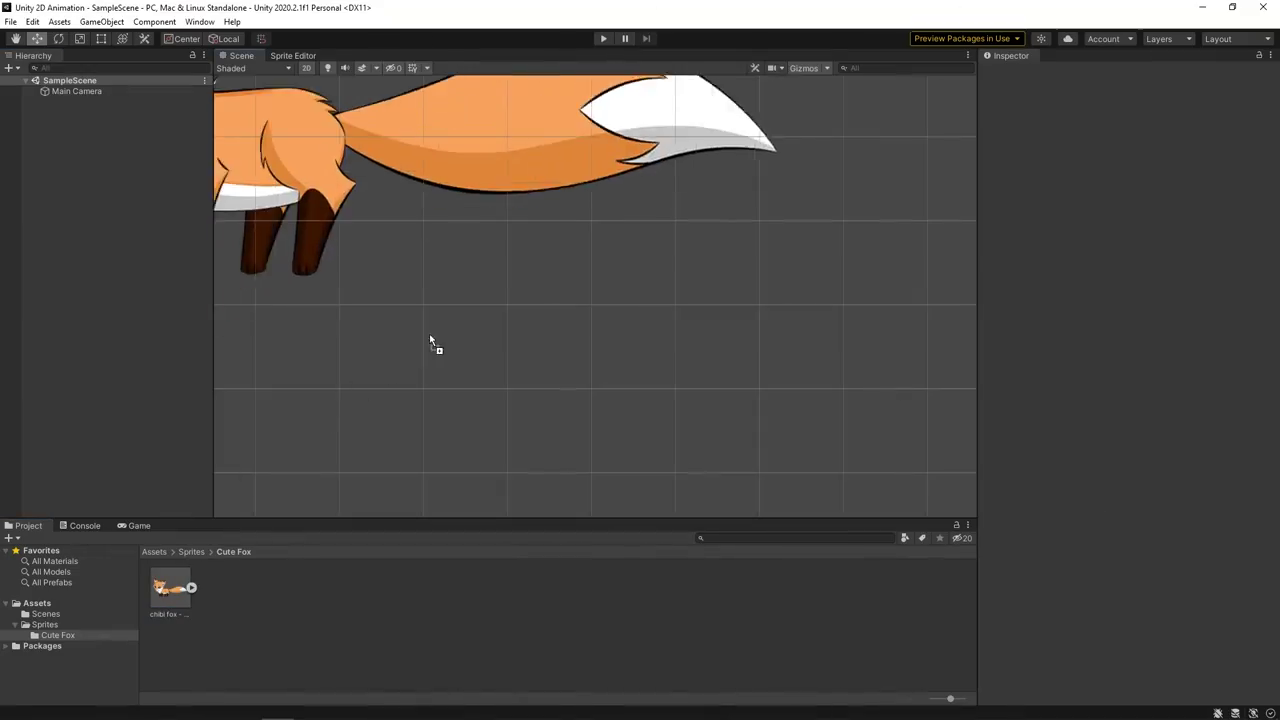
Scroll through the Photoshop to Spine README and Unity's PSB format note.
scroll(434, 346, "up", 3)
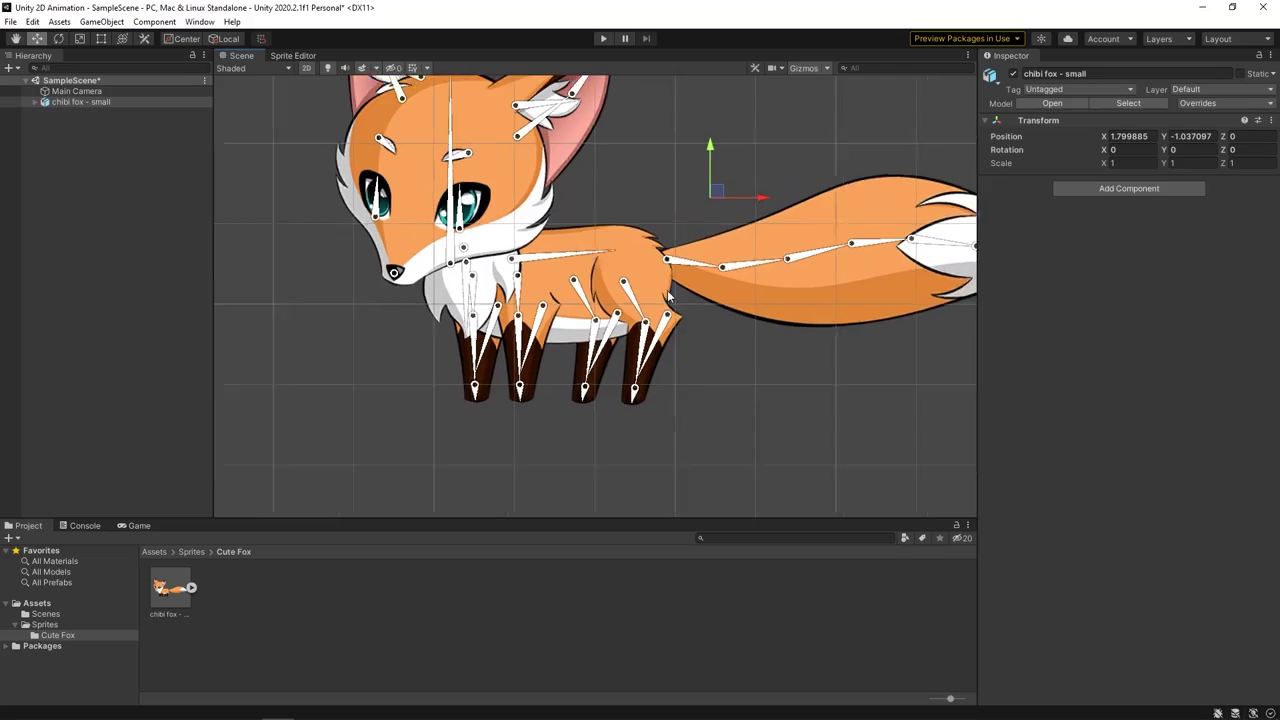
scroll(788, 131, "down", 4)
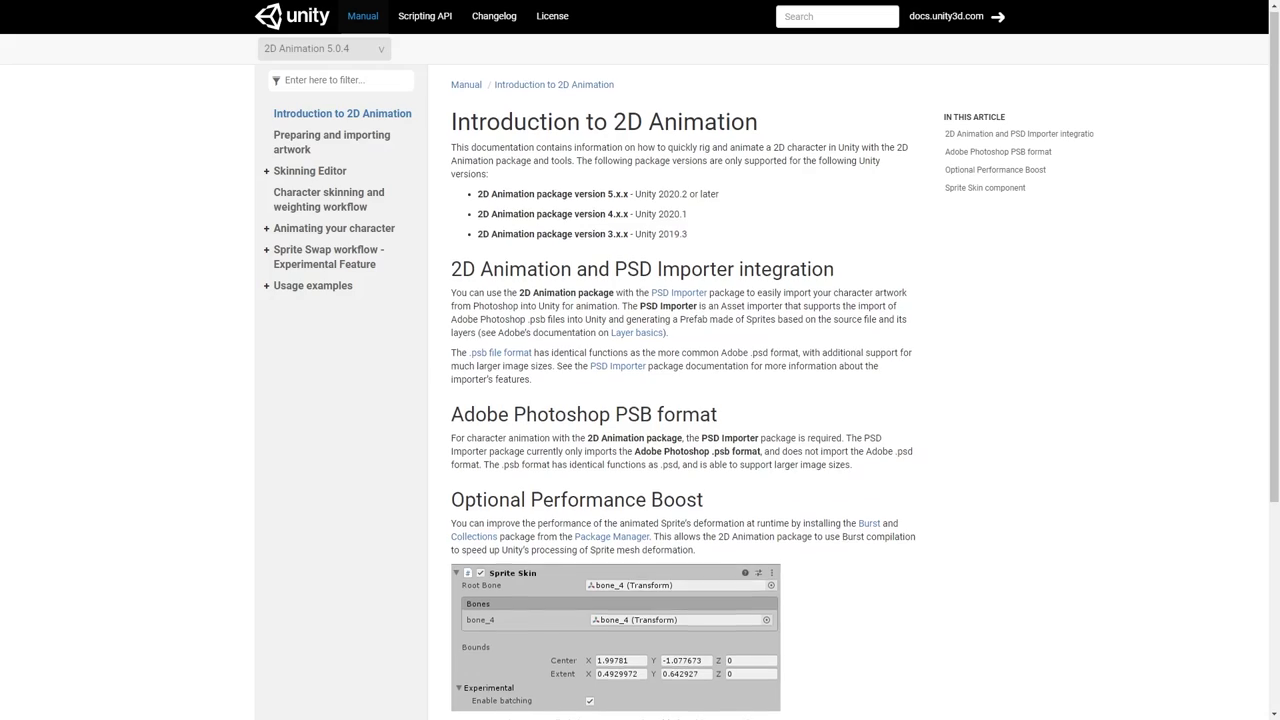
scroll(680, 400, "down", 2)
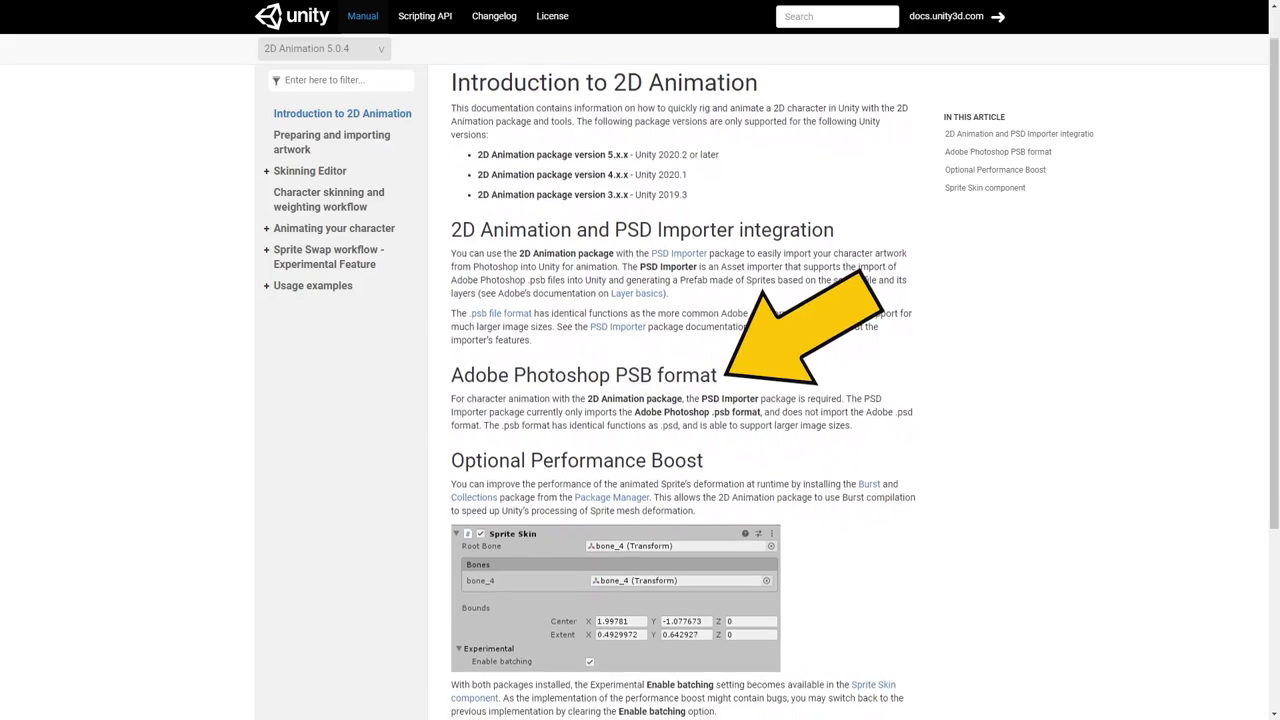
scroll(680, 400, "down", 2)
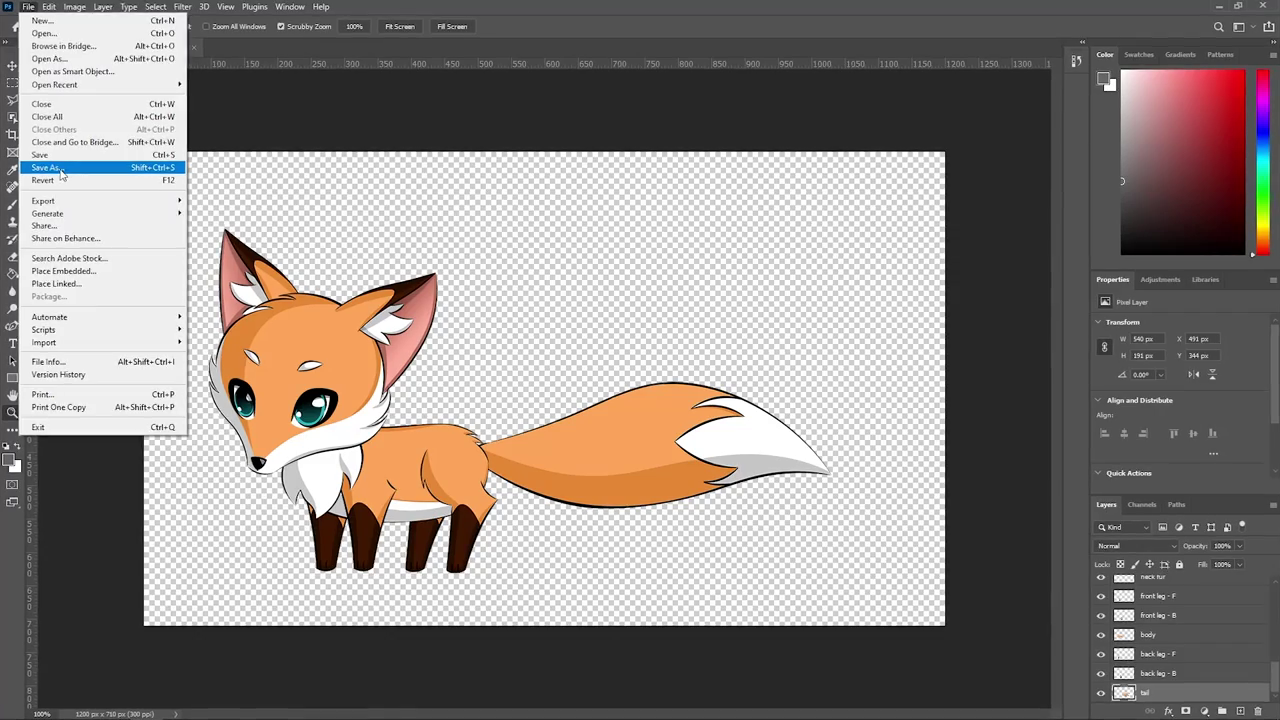
Save chibi fox - small as a Large Document Format (*.PSB) file in the Cute Fox folder.
left_click(60, 168)
left_click(505, 308)
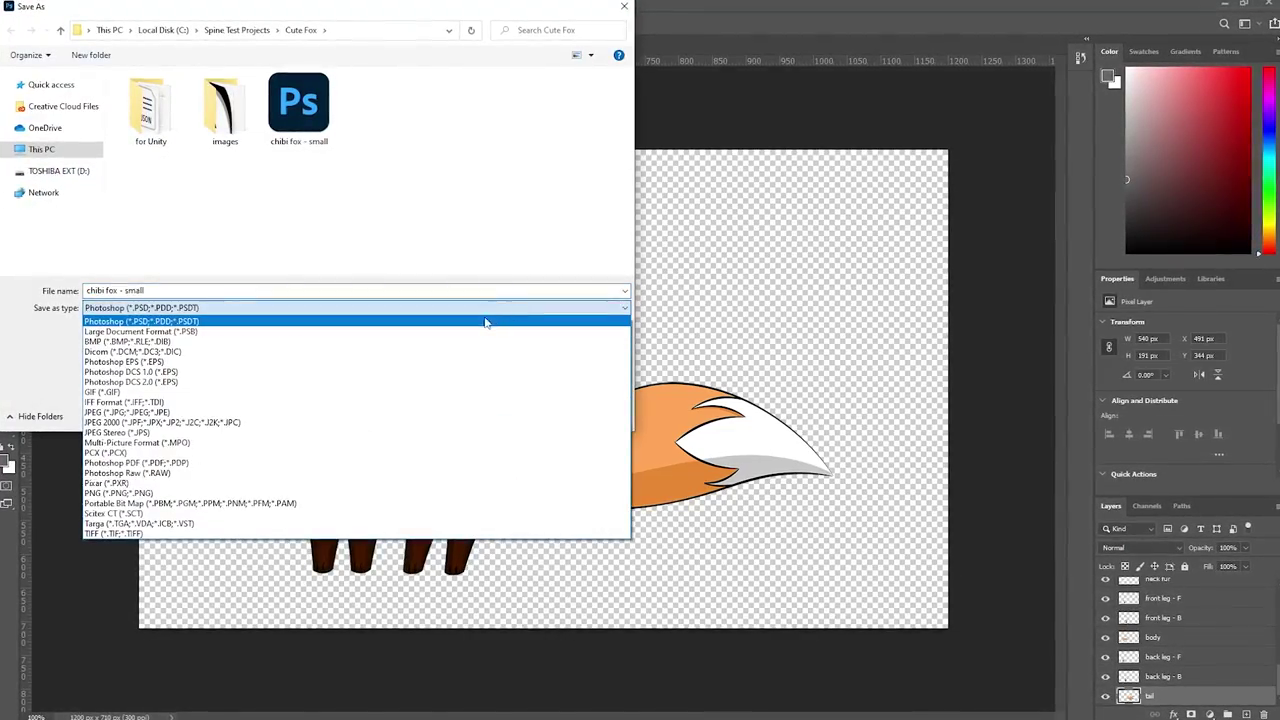
left_click(474, 333)
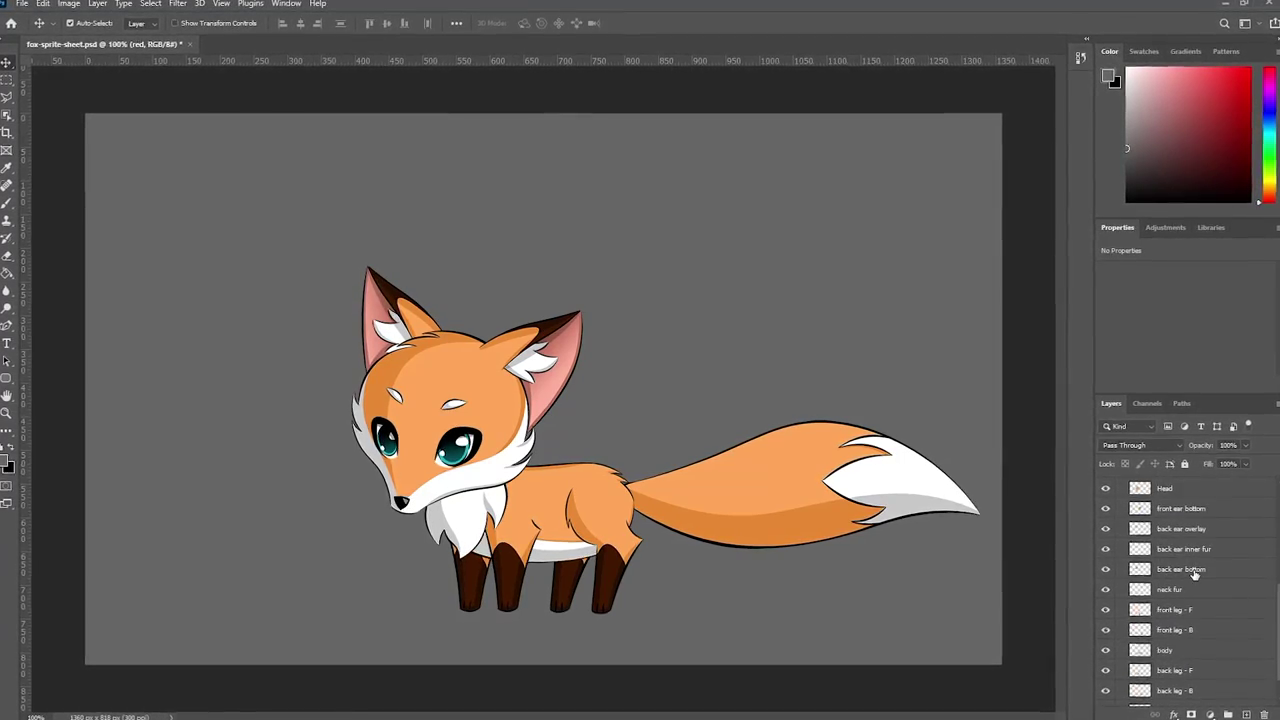
Spread the tail and leg layers into a 2x2 grid and hide the grey Background layer.
left_click(1175, 678)
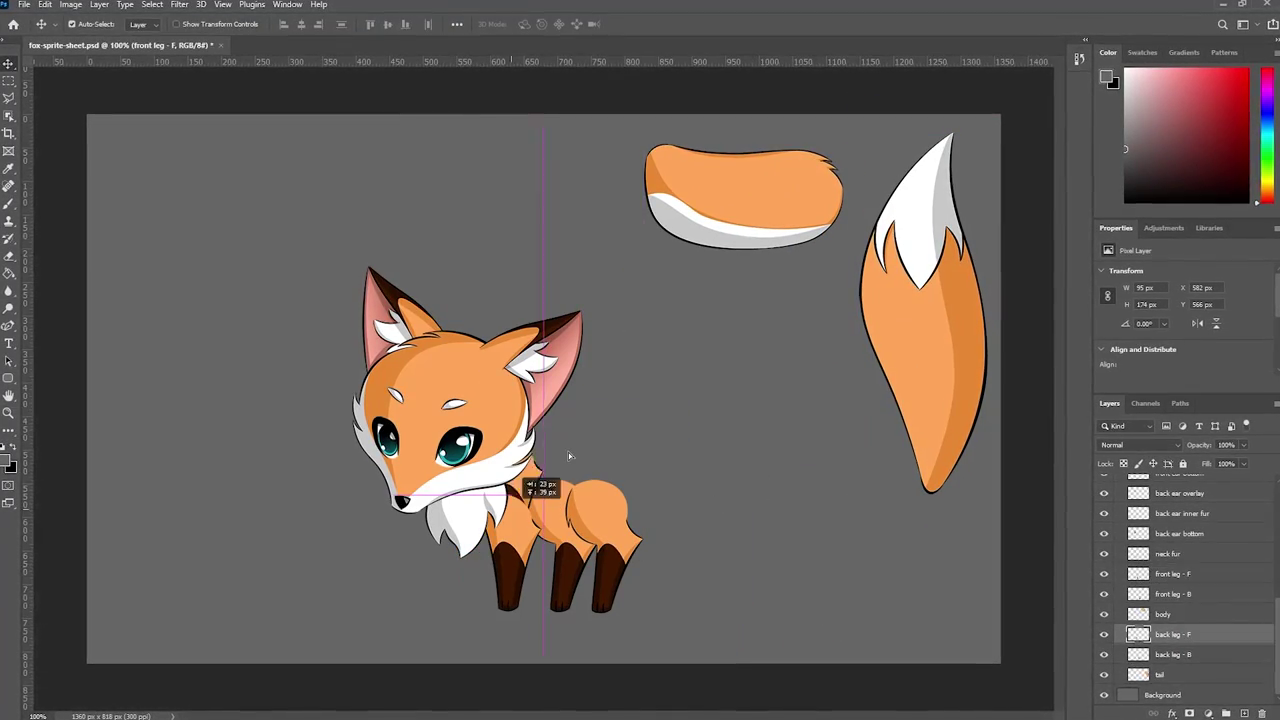
left_click_drag(640, 391, 790, 330)
mouse_move(600, 540)
left_mouse_down()
mouse_move(810, 460)
mouse_move(700, 460)
left_mouse_up()
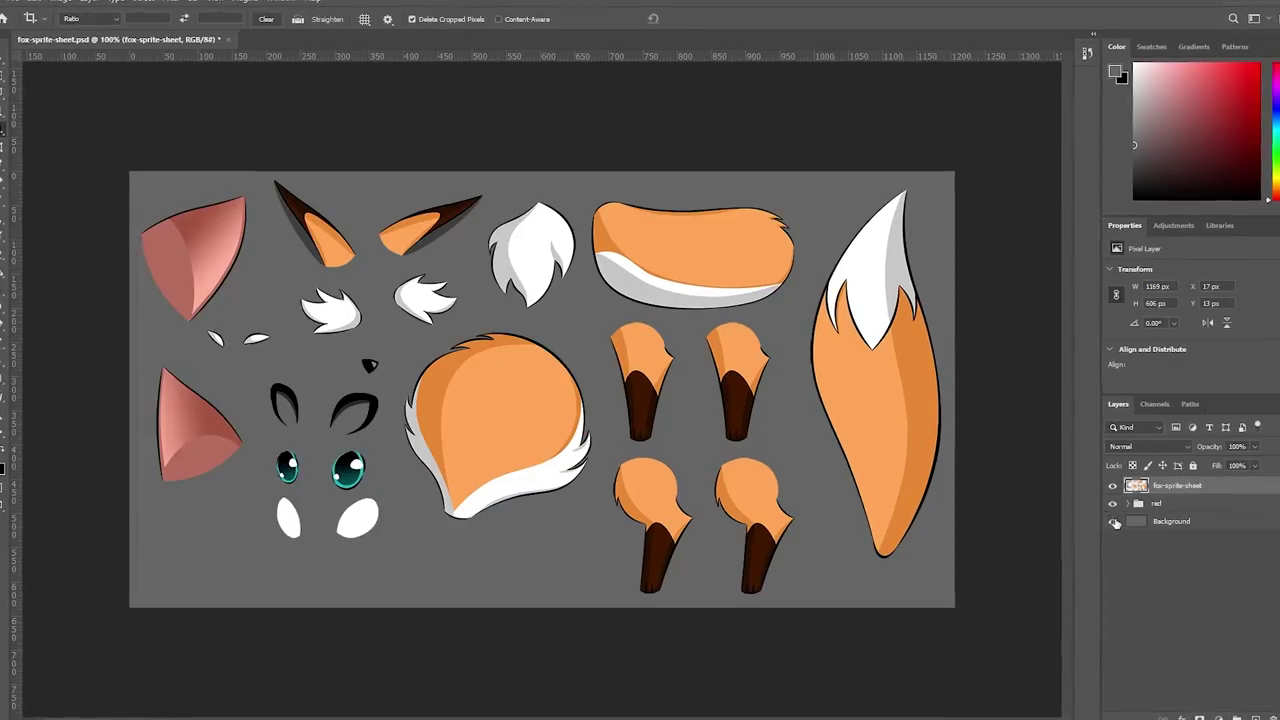
left_click(1113, 521)
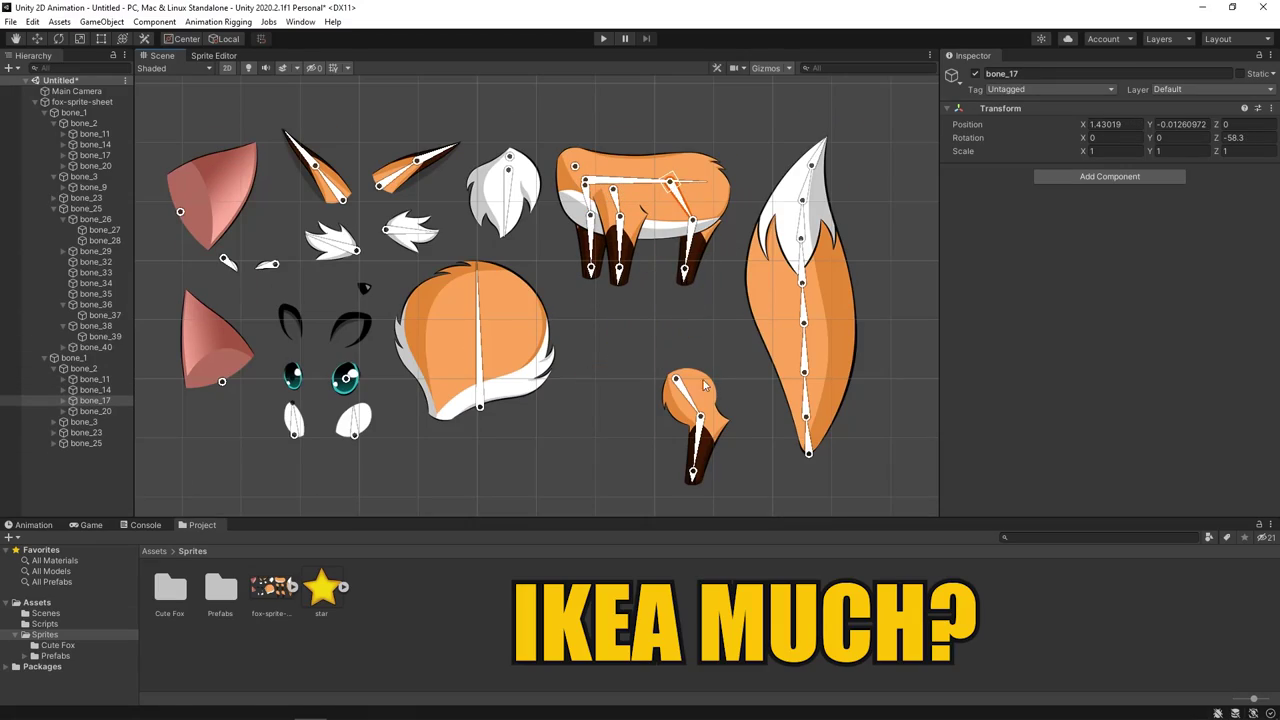
Nudge the leg bone right and move the ear from beside the face onto the head.
left_click_drag(685, 185, 696, 184)
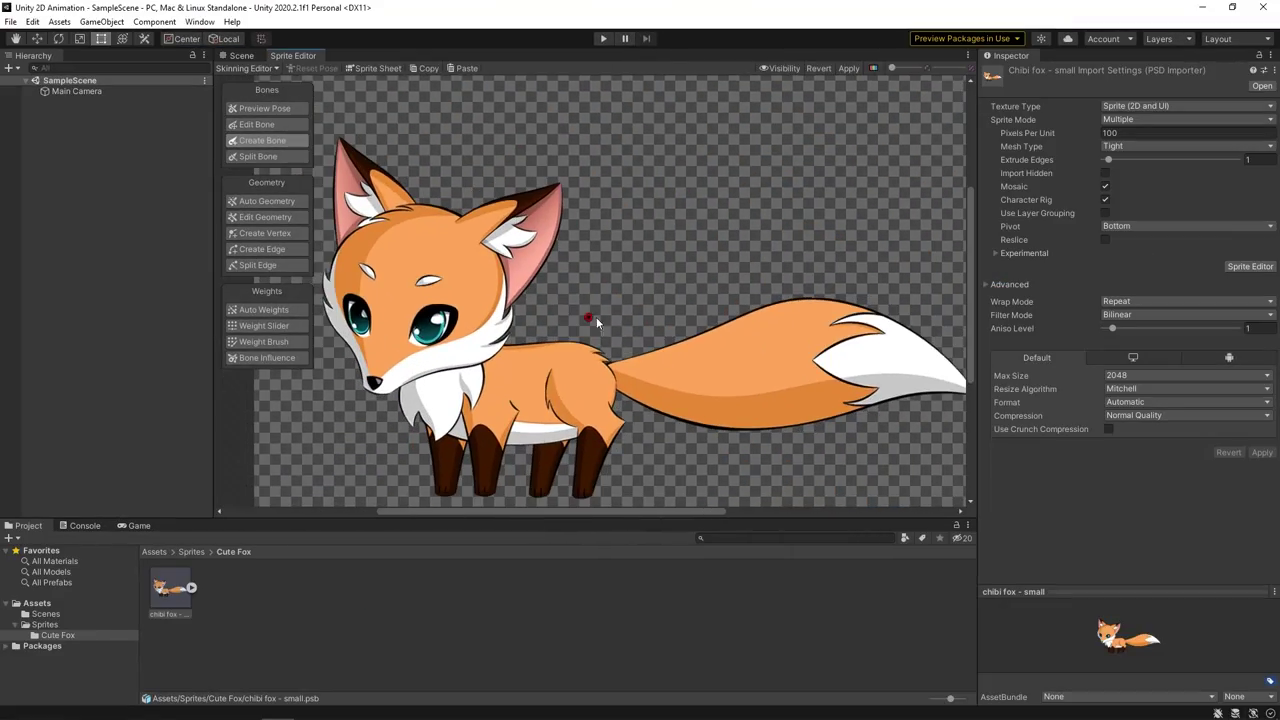
scroll(590, 320, "up", 3)
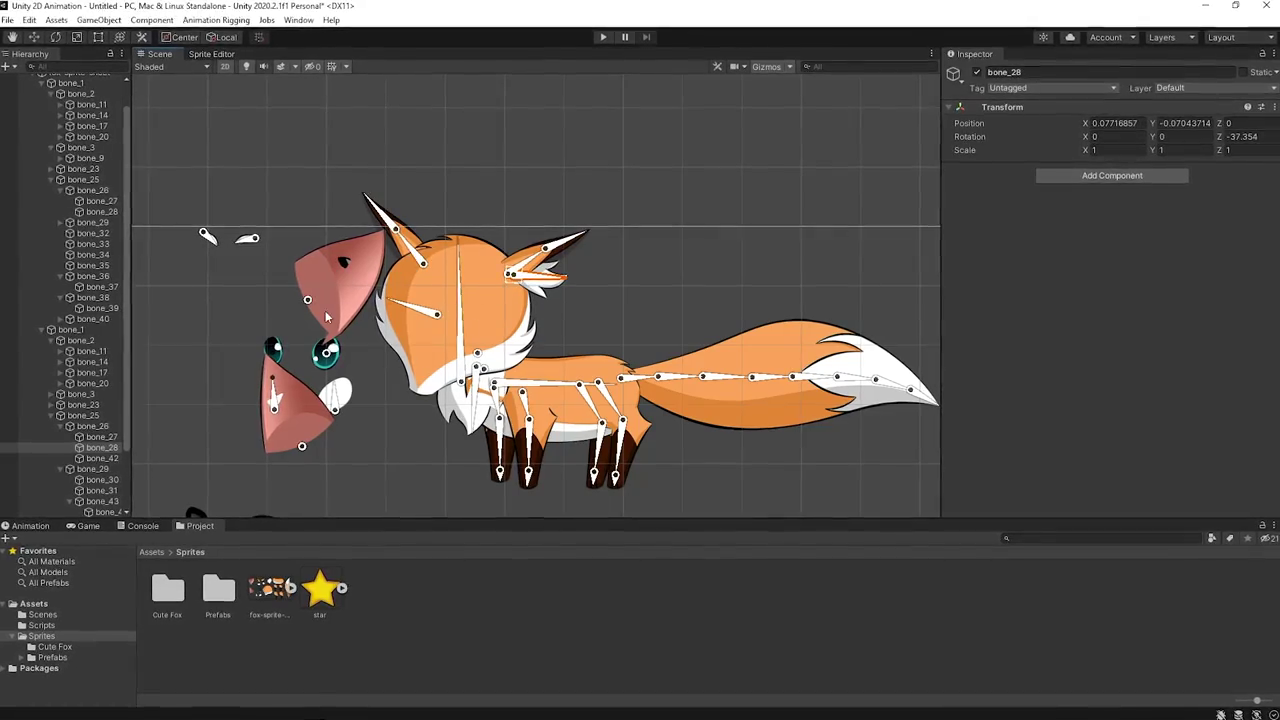
left_click_drag(310, 295, 510, 275)
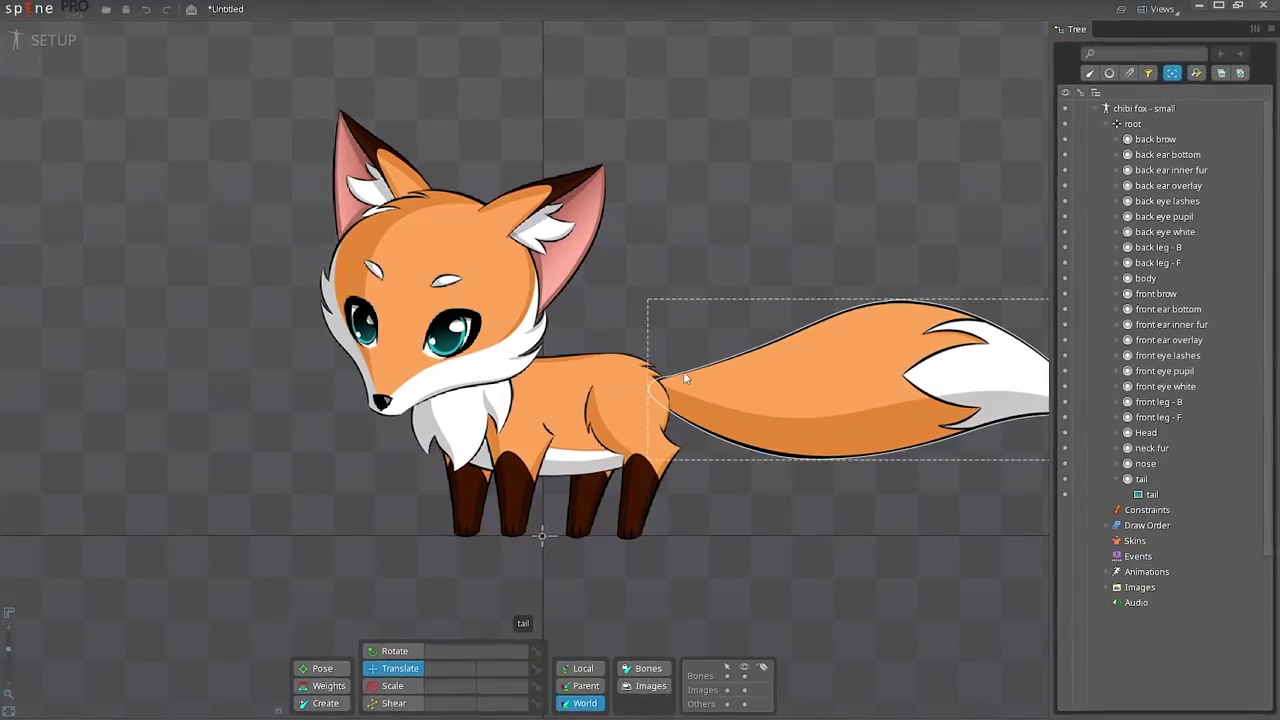
scroll(655, 358, "up", 4)
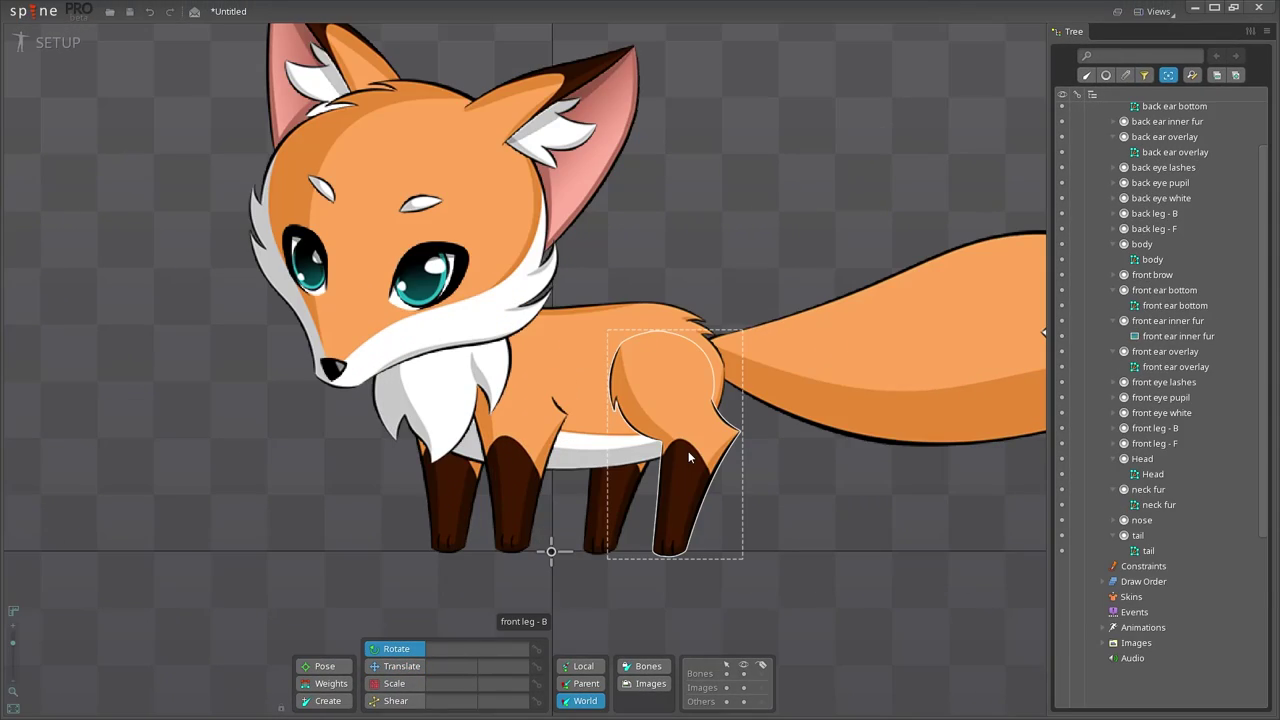
left_click(686, 452)
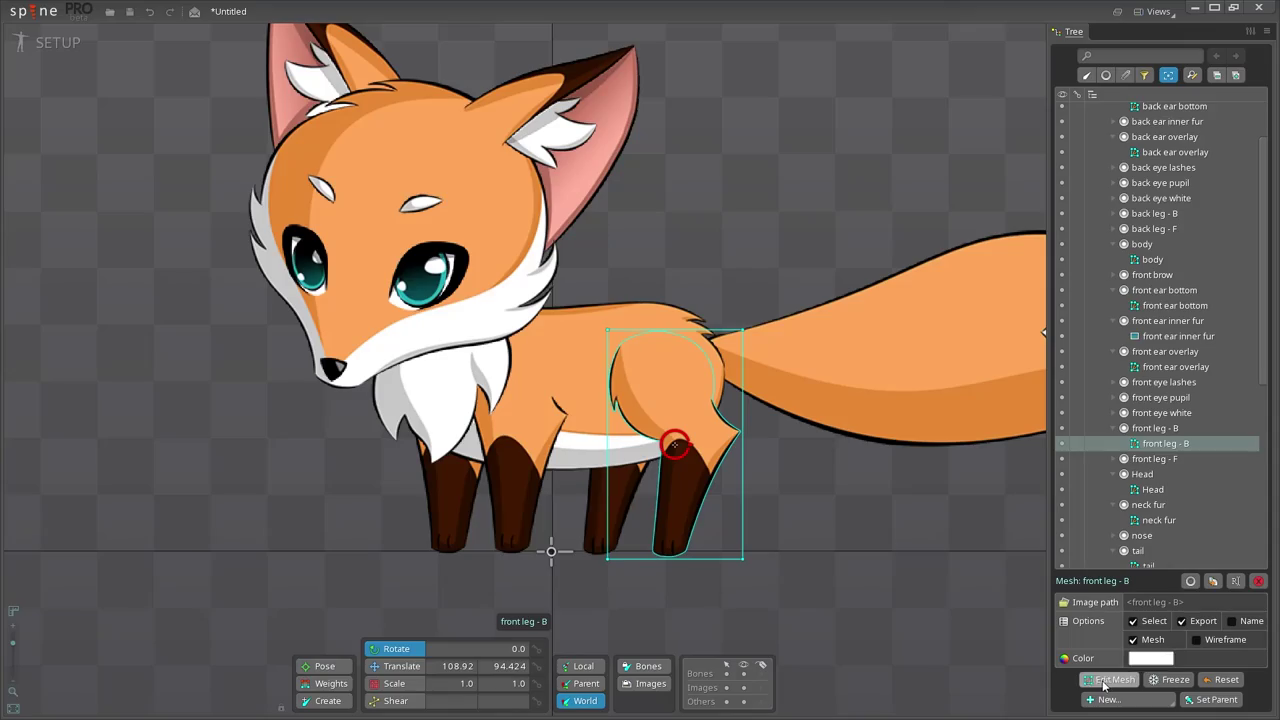
left_click(1103, 684)
scroll(827, 458, "up", 3)
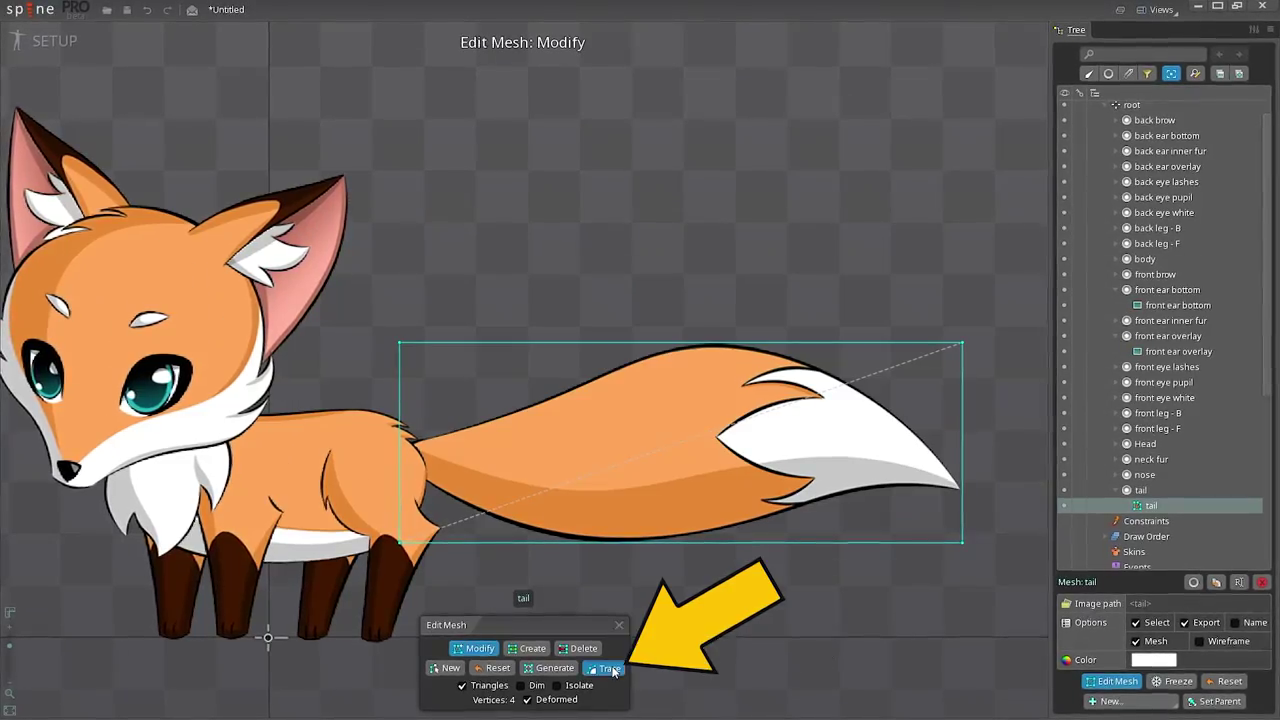
left_click(607, 674)
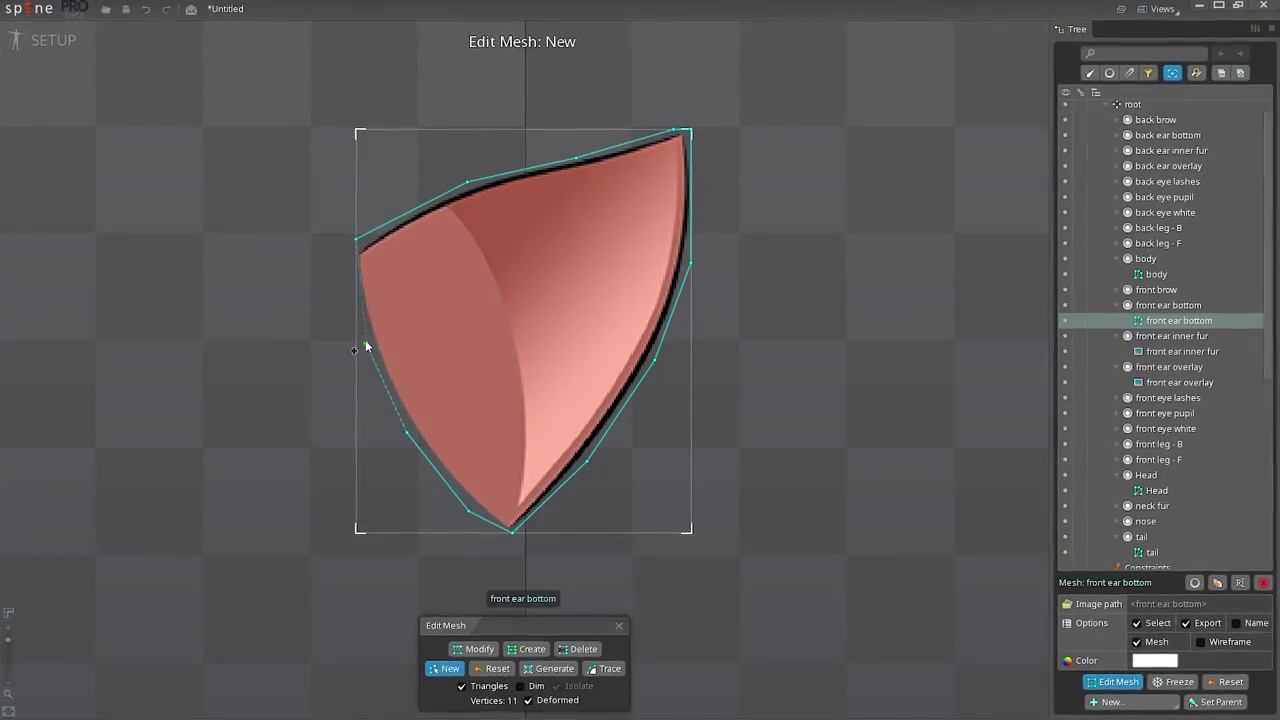
left_click(362, 300)
left_click(357, 240)
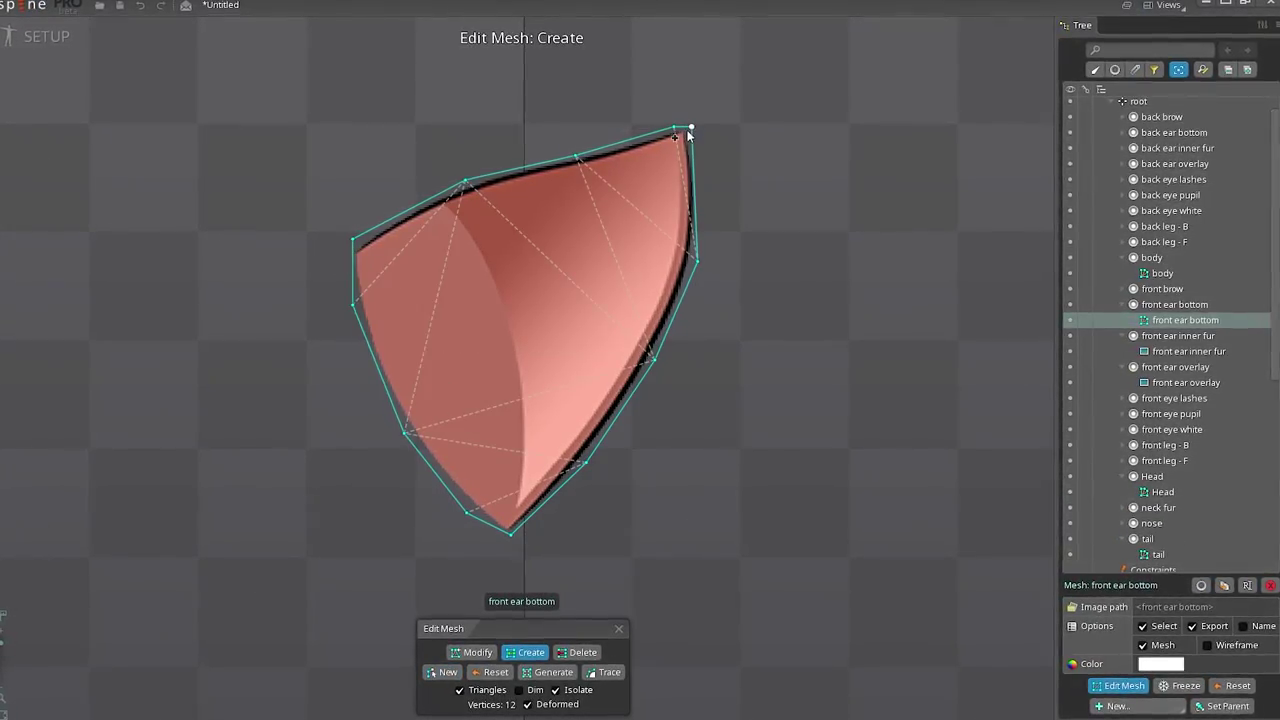
left_click(497, 310)
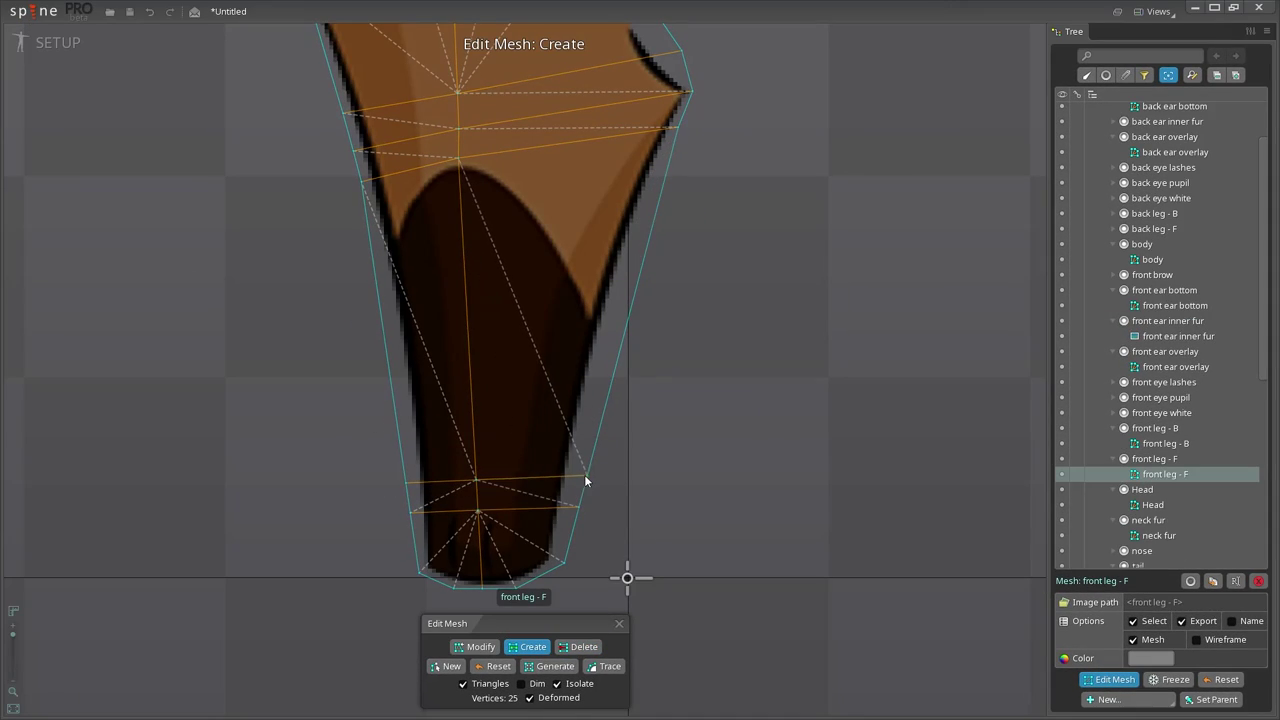
left_click(404, 459)
left_click(471, 460)
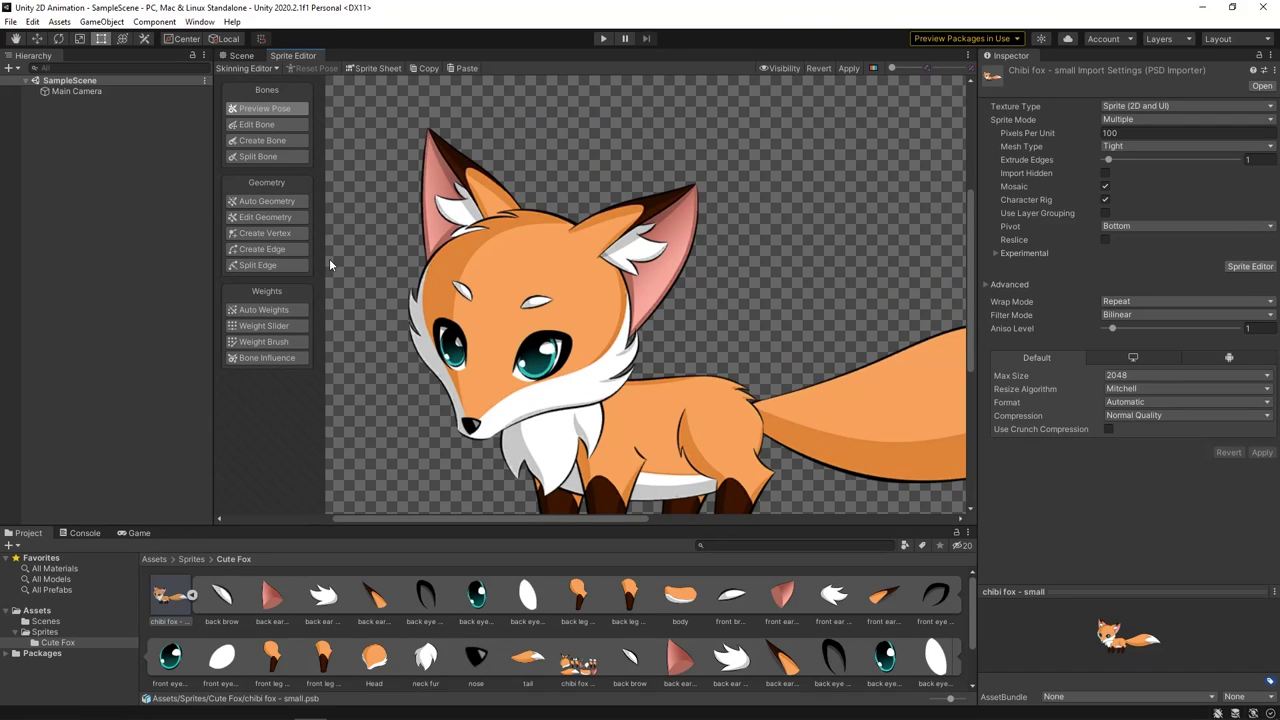
Generate Auto Geometry meshes for all visible fox parts.
scroll(335, 258, "down", 3)
middle_click_drag(809, 238, 669, 212)
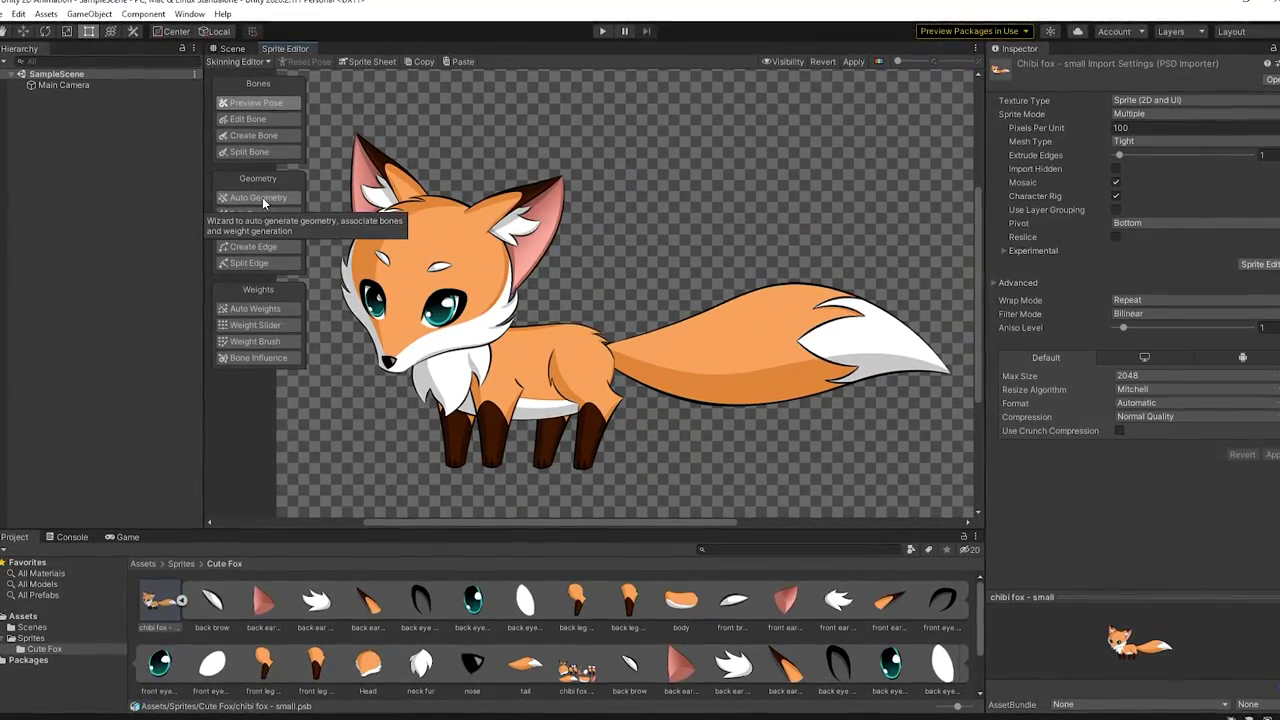
left_click(262, 197)
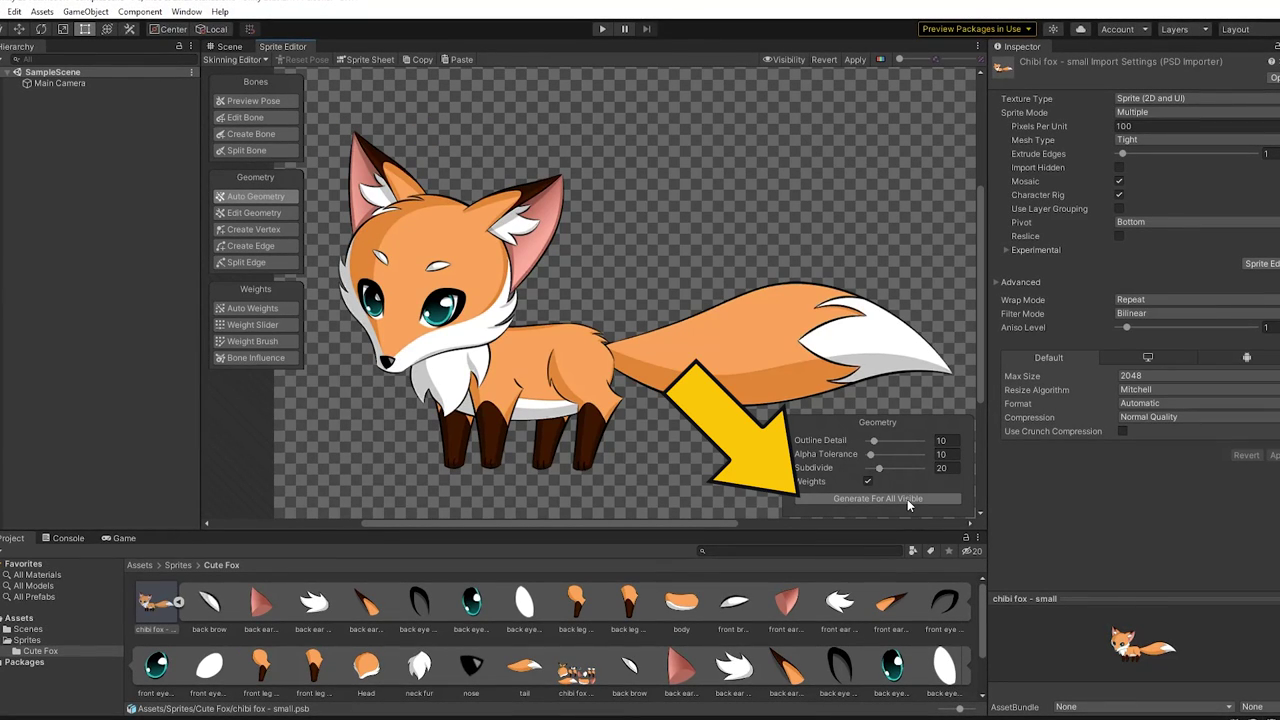
left_click(878, 498)
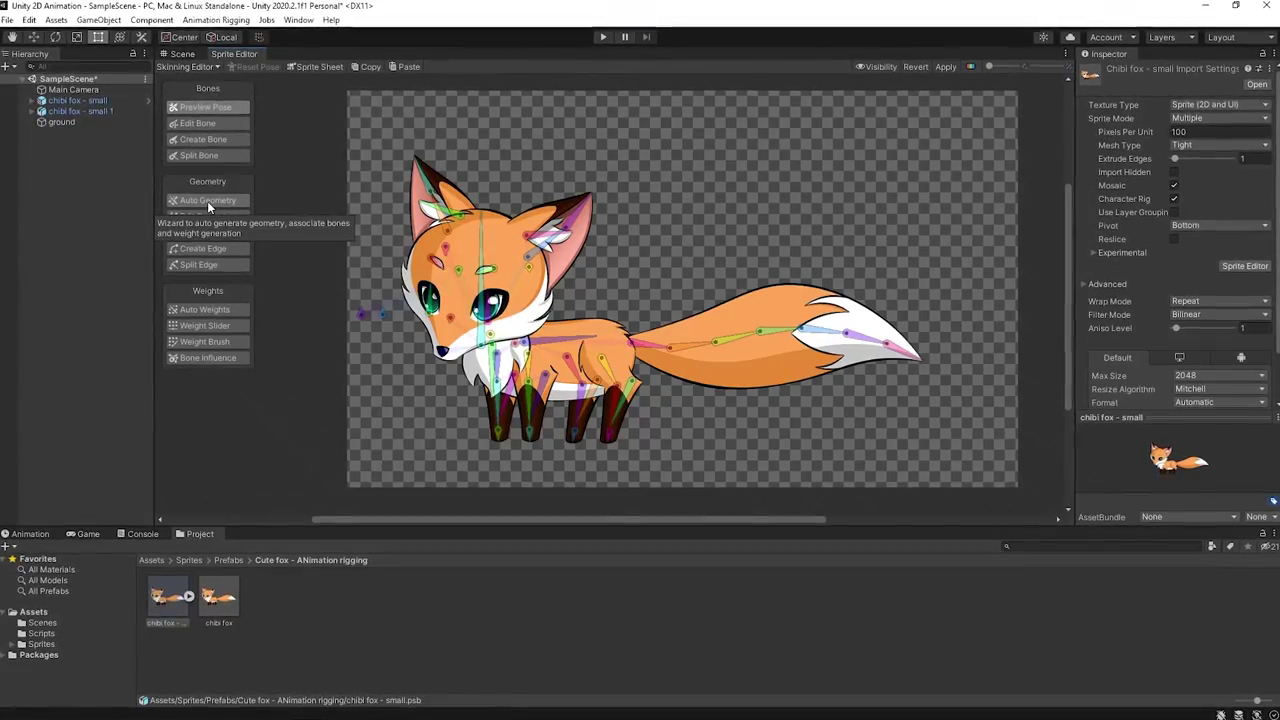
Regenerate geometry with Weights ticked, then bend the tail bones to test skinning.
left_click(204, 200)
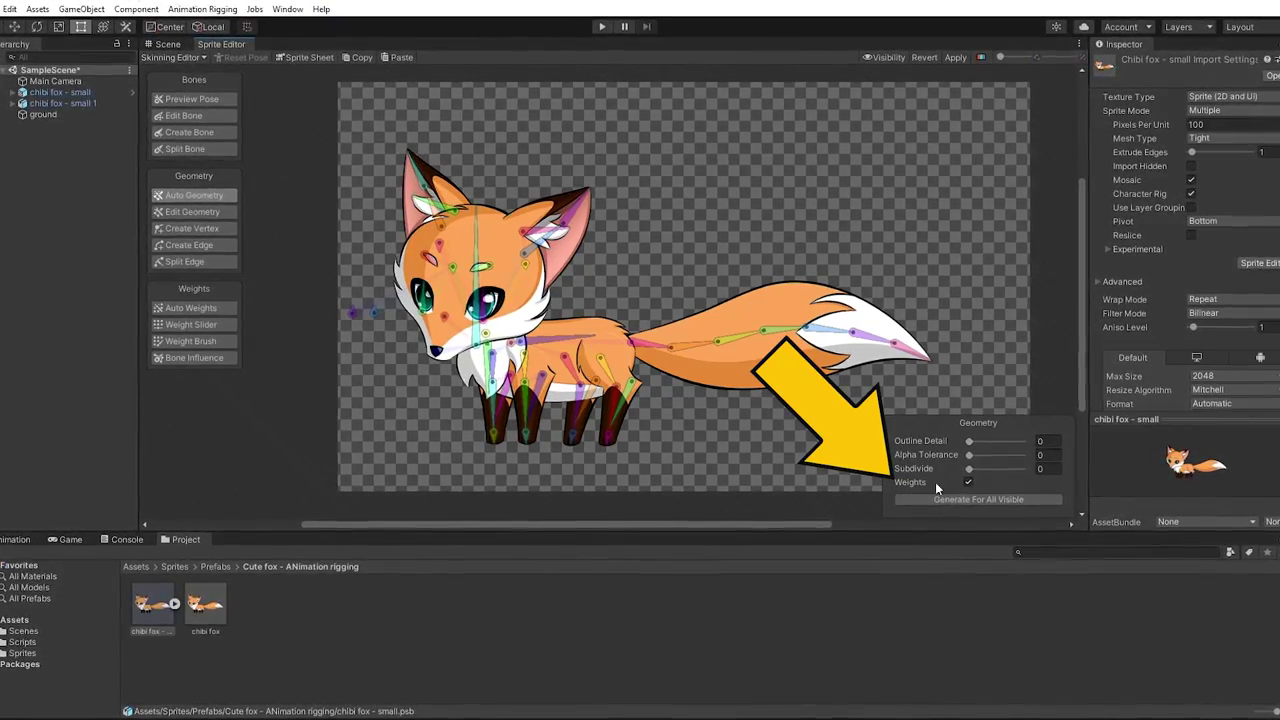
left_click(966, 501)
scroll(500, 238, "up", 2)
left_click_drag(999, 371, 816, 279)
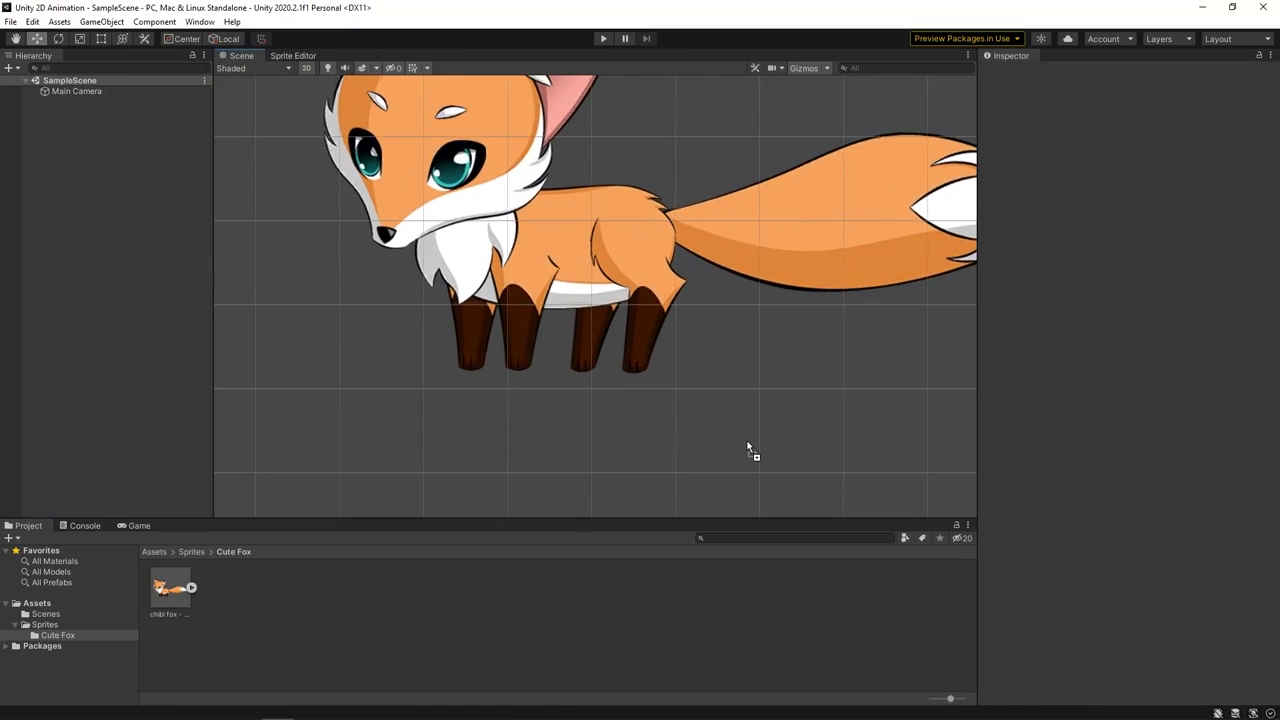
Drag the chibi fox sprite from the Project window into the Scene.
left_click_drag(748, 449, 760, 420)
scroll(789, 134, "down", 5)
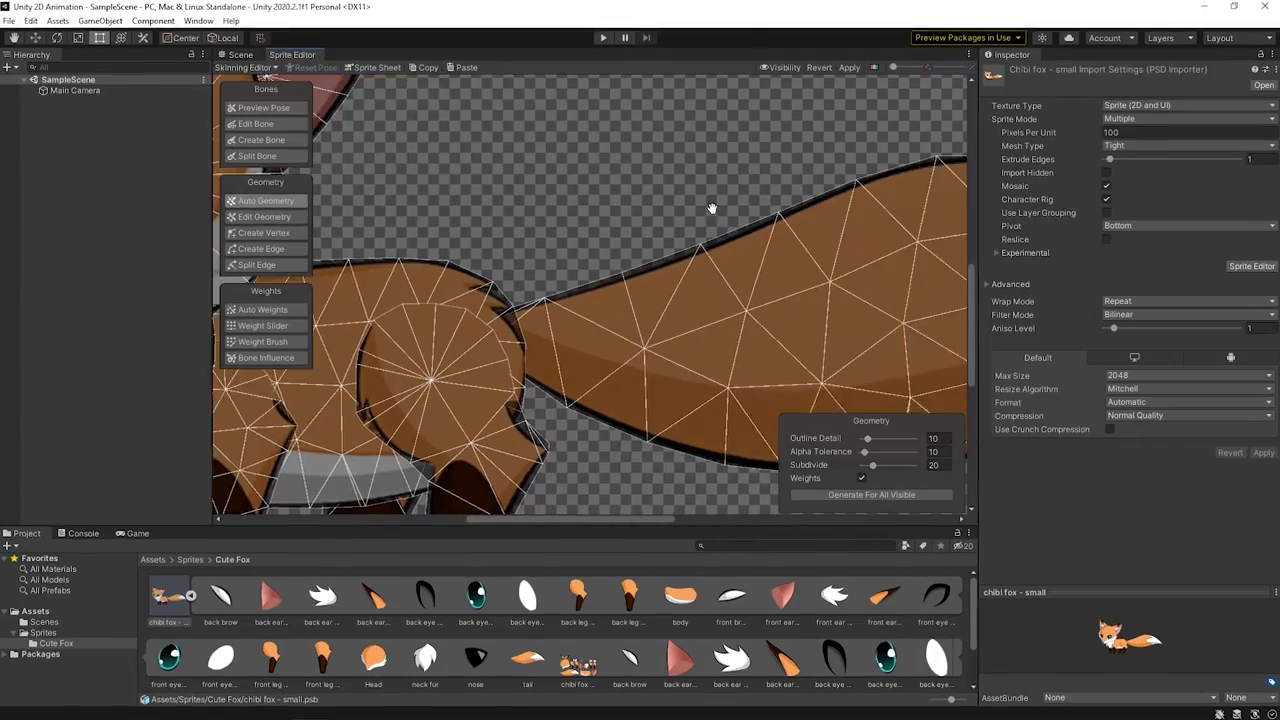
Inspect the fox meshes and drag two fox prefab copies into the Scene.
scroll(690, 190, "up", 3)
scroll(674, 135, "down", 2)
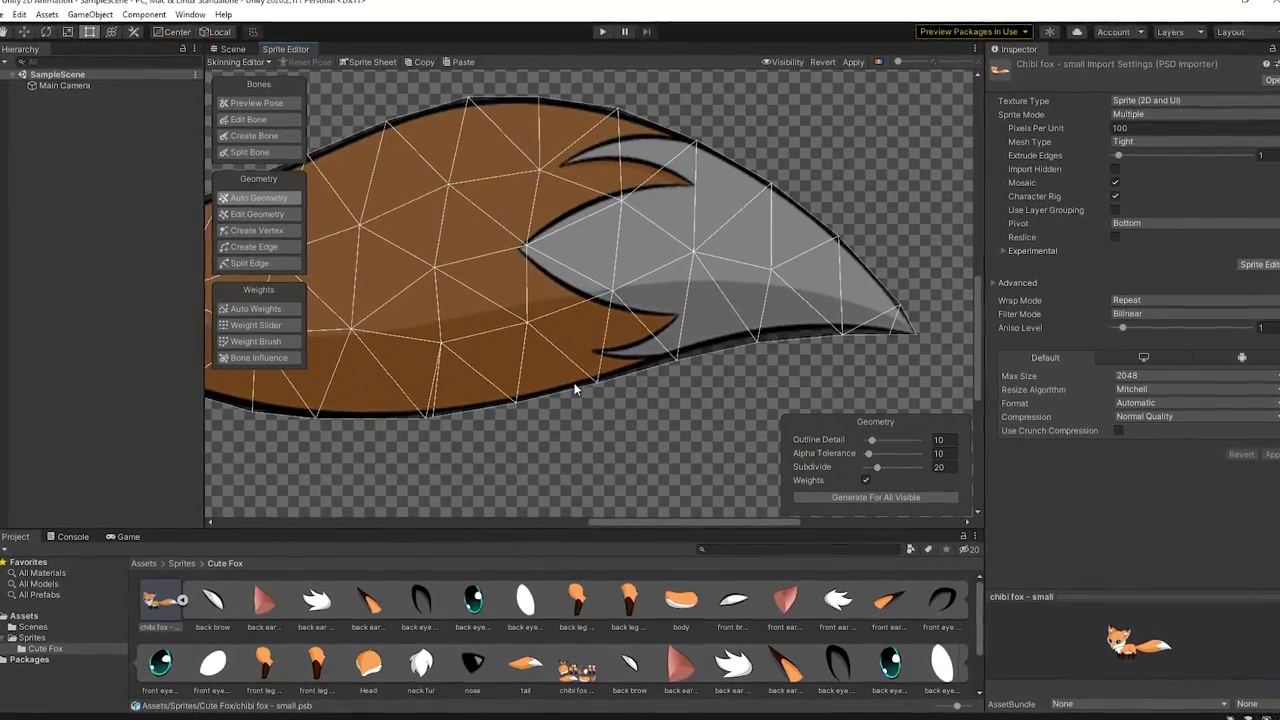
scroll(706, 387, "up", 3)
scroll(707, 387, "left", 10)
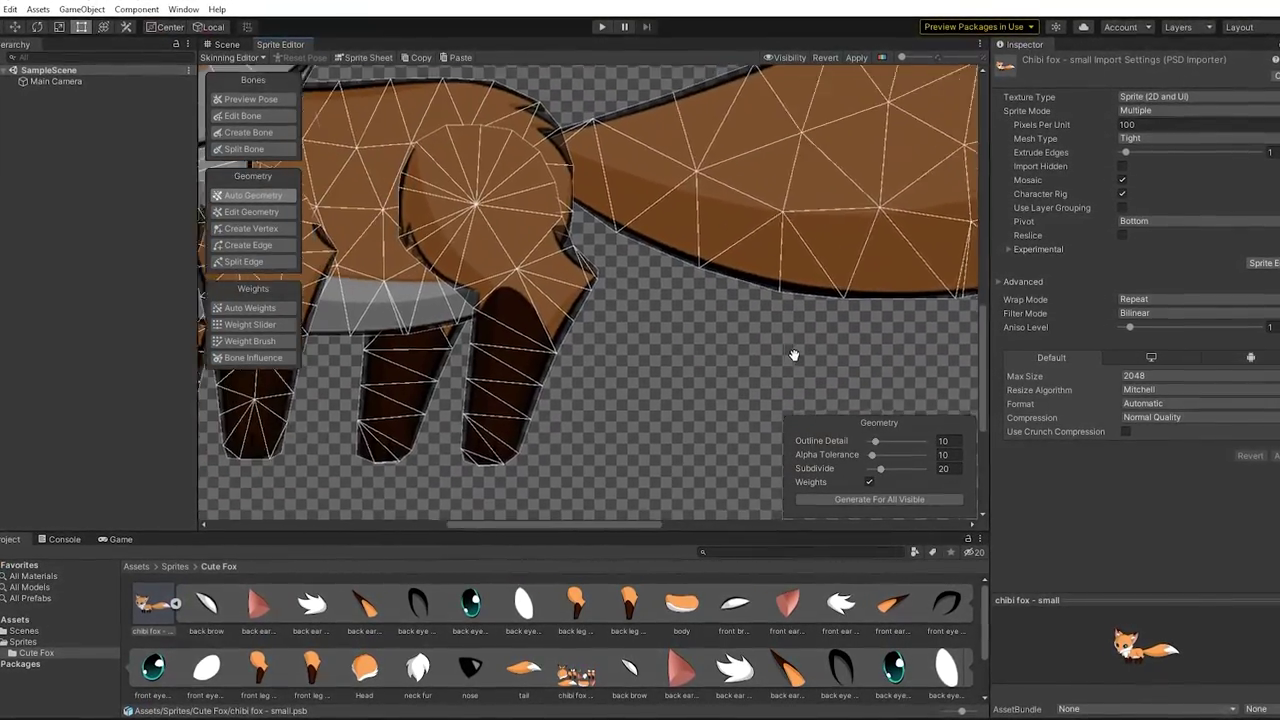
scroll(625, 461, "left", 6)
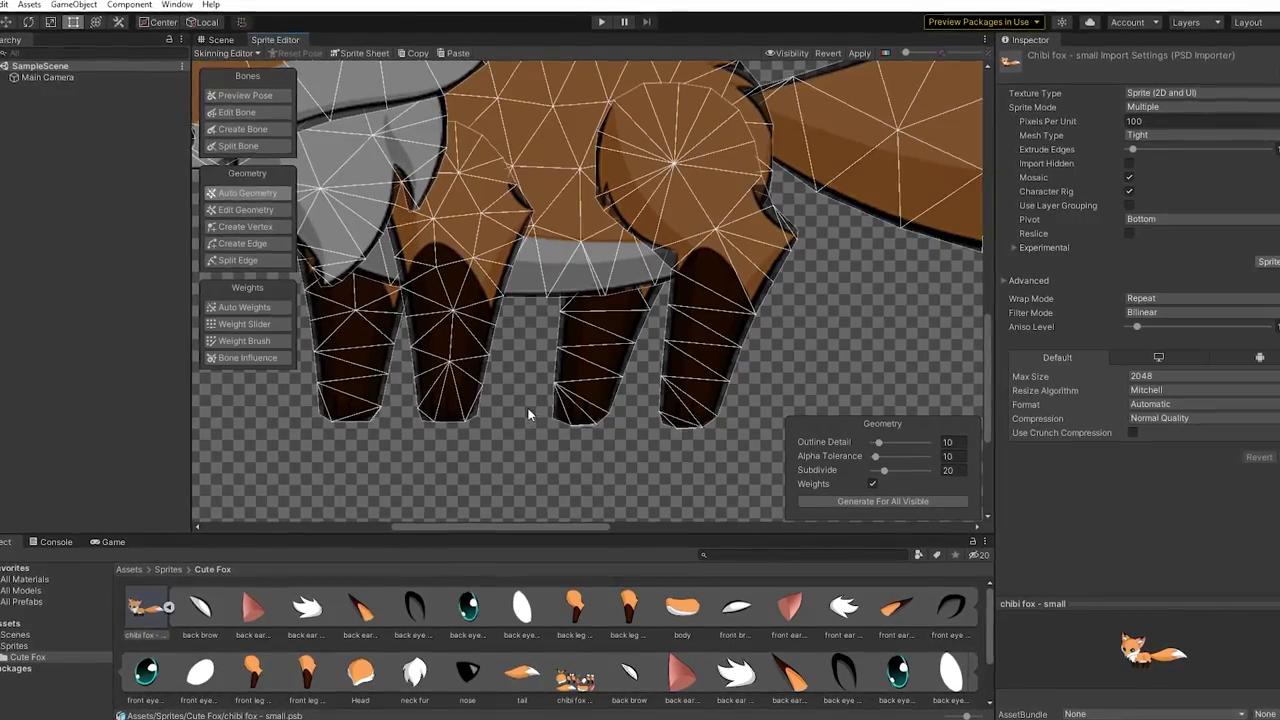
scroll(520, 460, "up", 3)
scroll(345, 320, "left", 4)
scroll(402, 427, "up", 5)
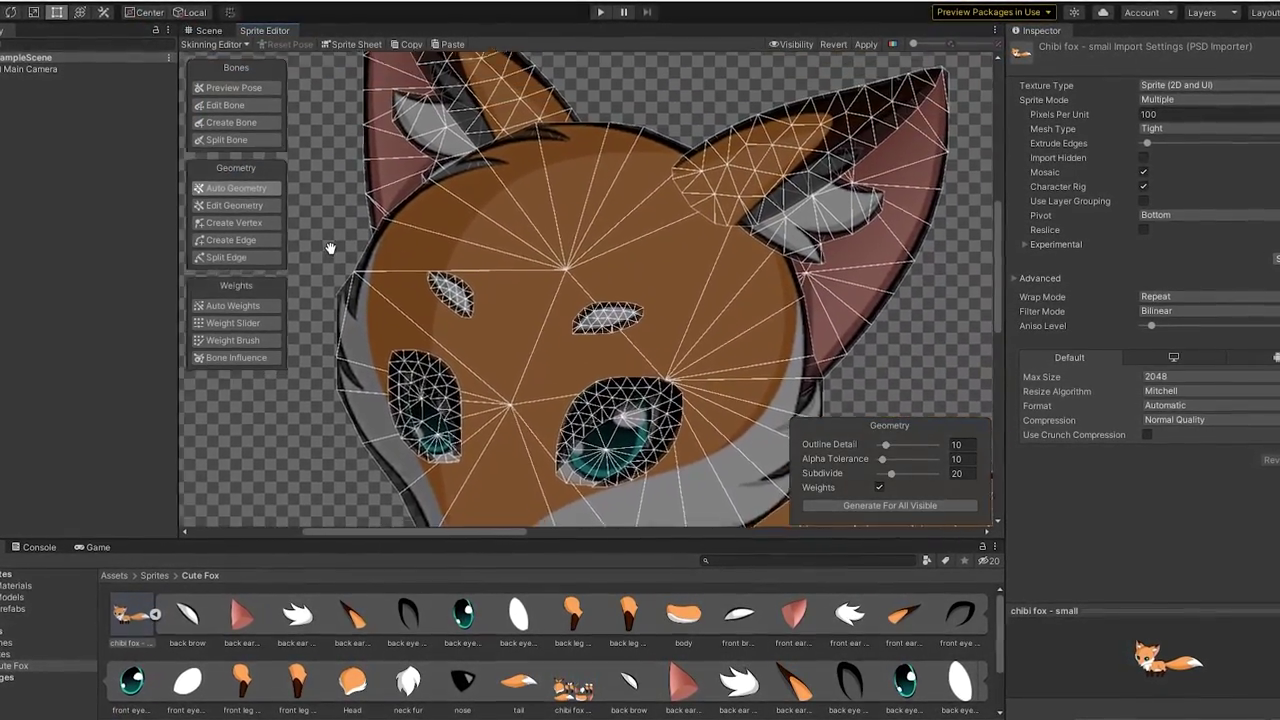
scroll(654, 232, "down", 5)
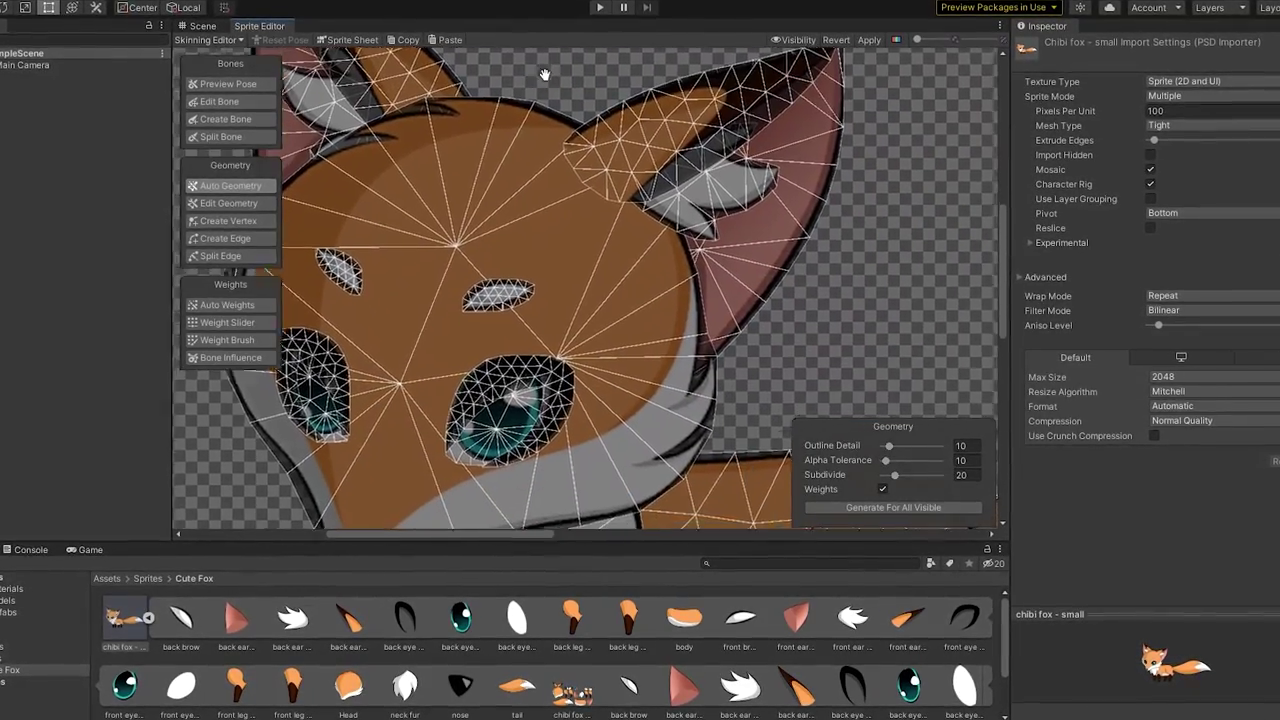
scroll(831, 303, "down", 4)
scroll(831, 303, "left", 2)
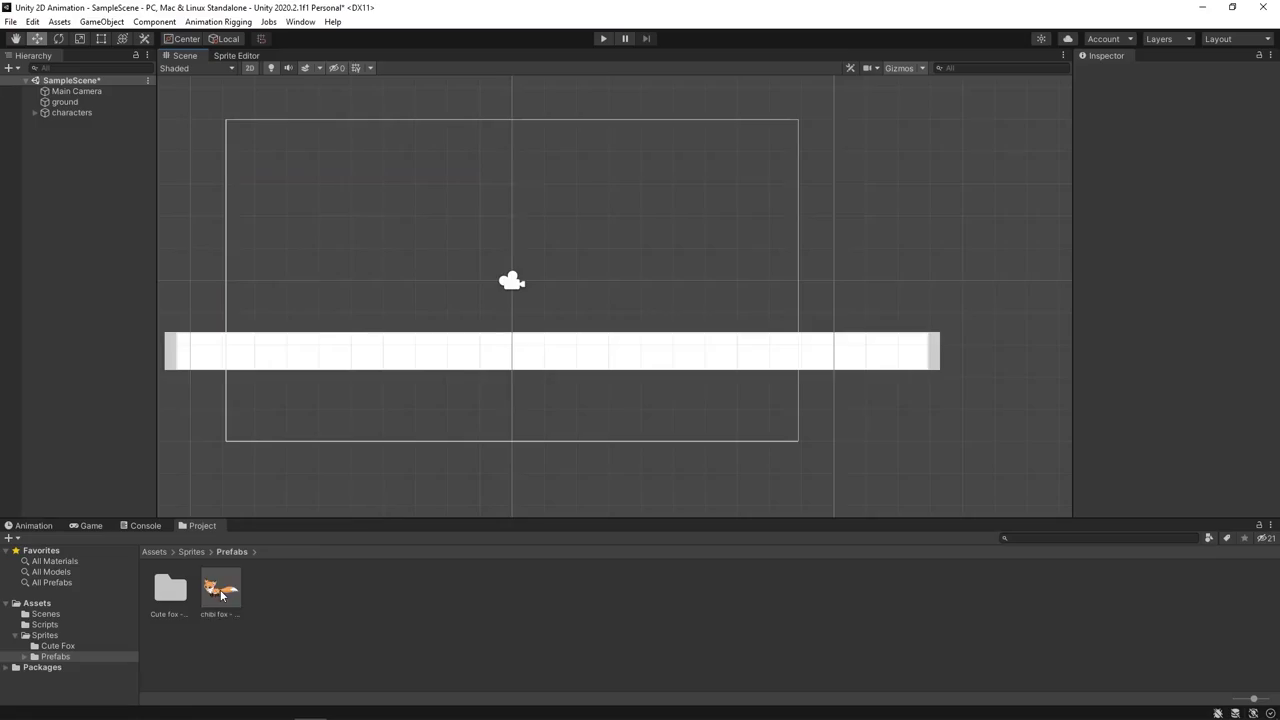
left_click_drag(220, 590, 720, 366)
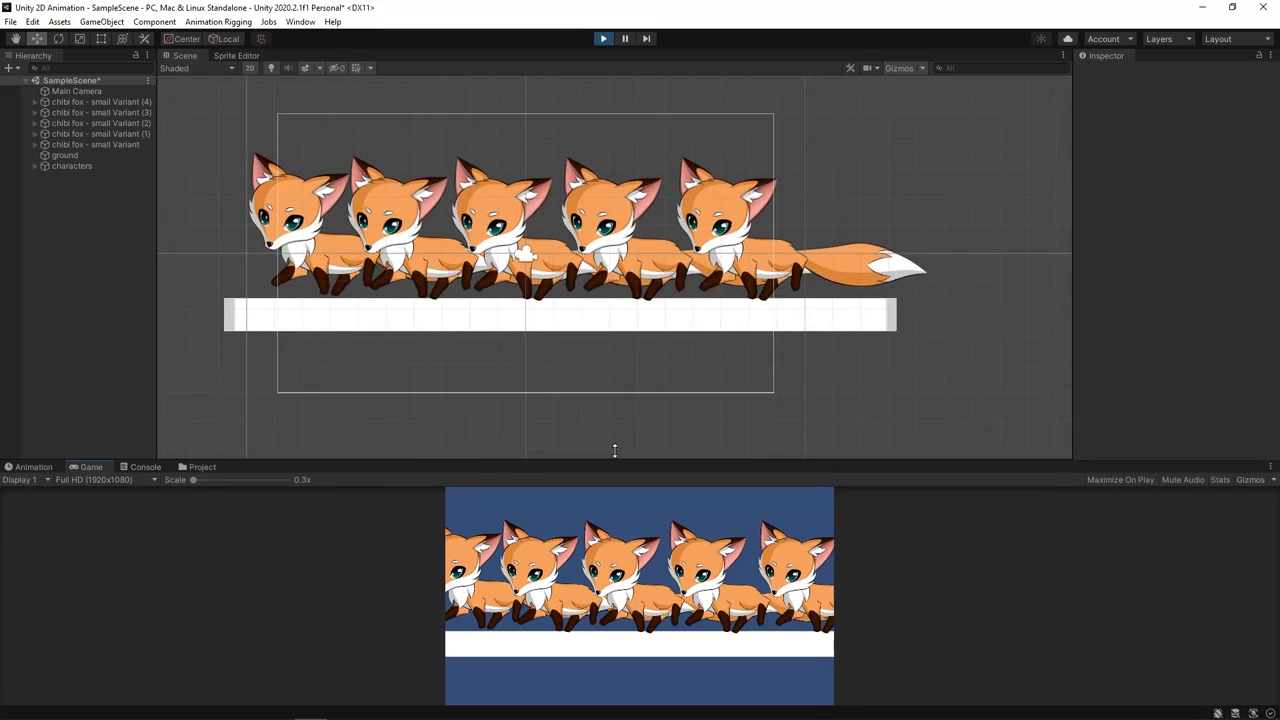
left_click_drag(697, 440, 471, 189)
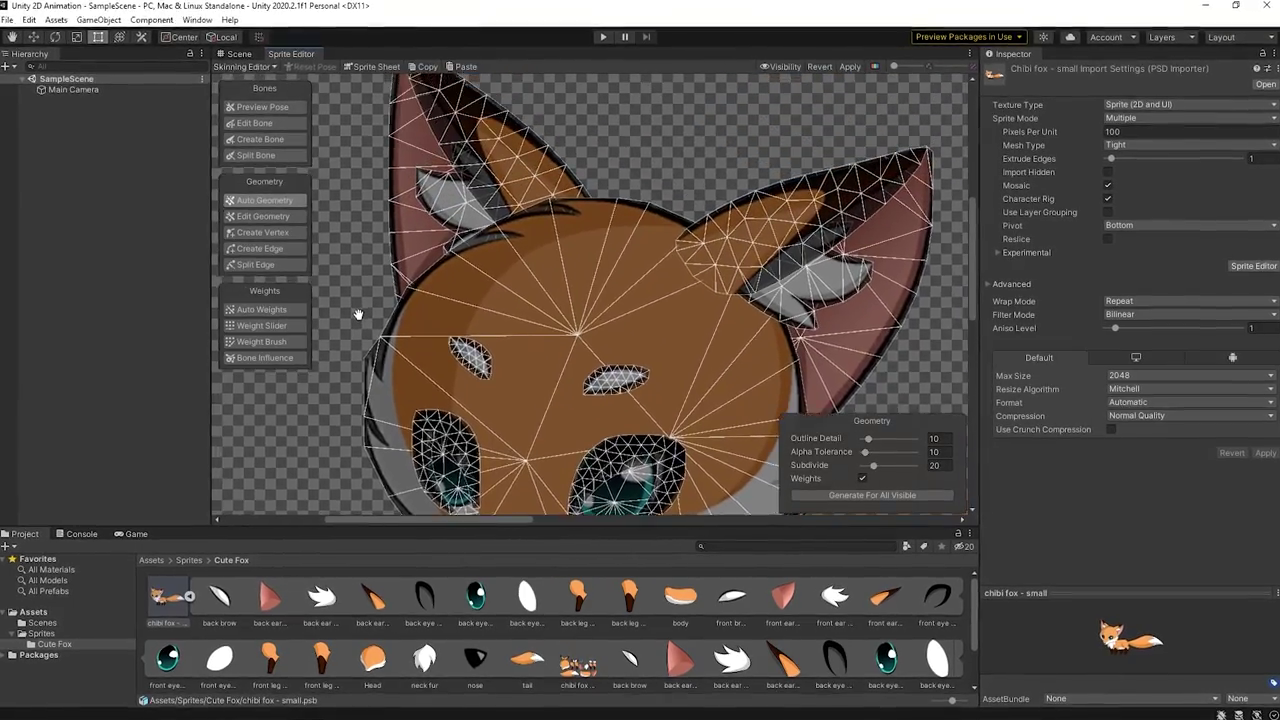
Regenerate mesh geometry and weights for all visible fox parts.
middle_click_drag(665, 242, 575, 74)
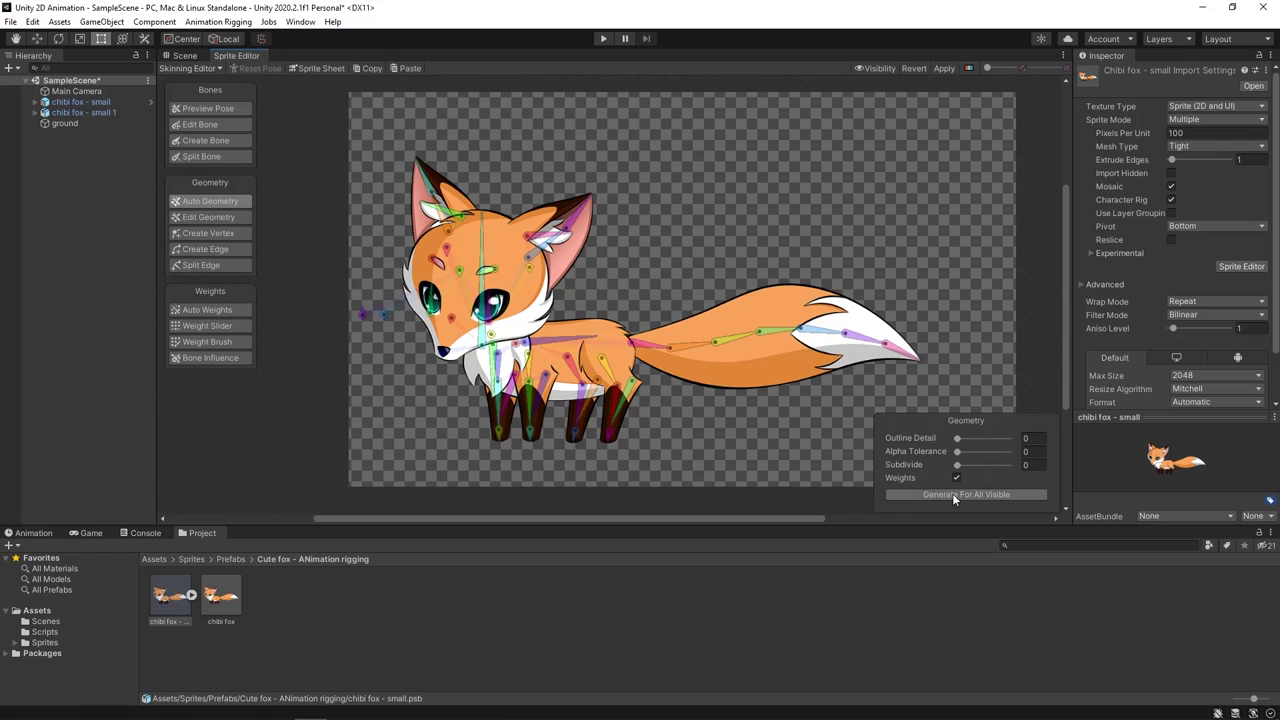
left_click(952, 494)
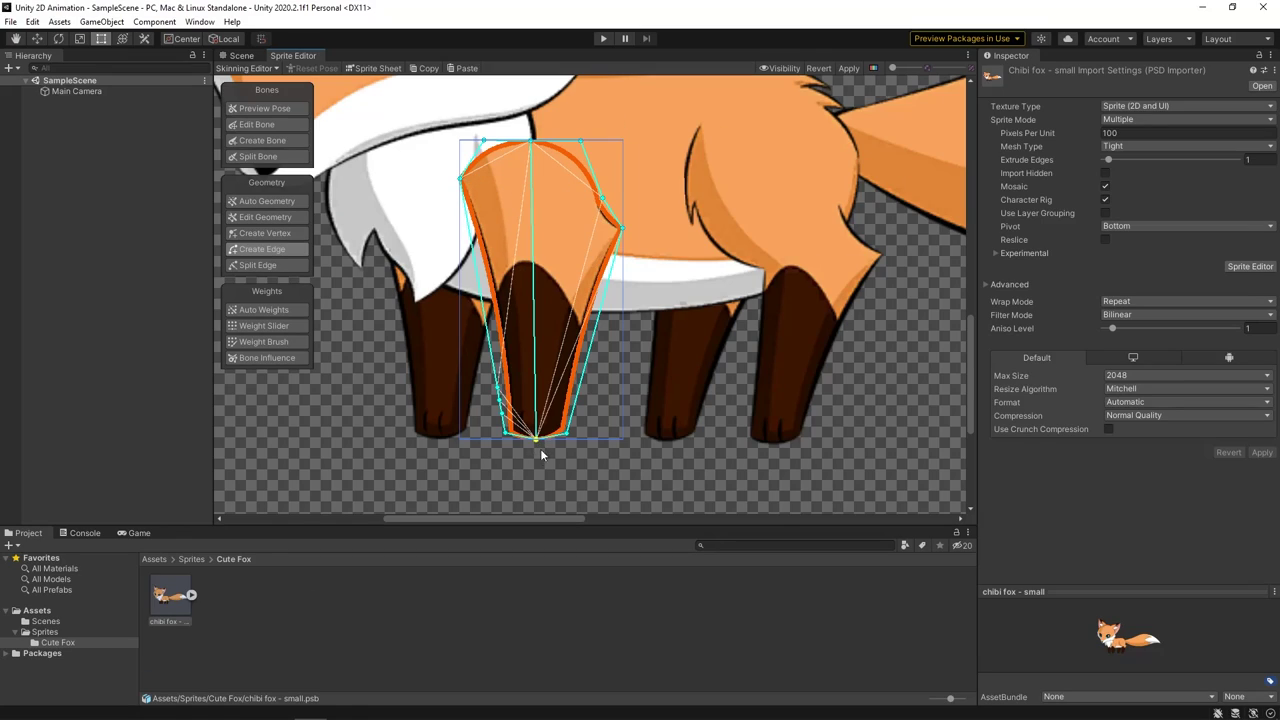
scroll(541, 455, "up", 4)
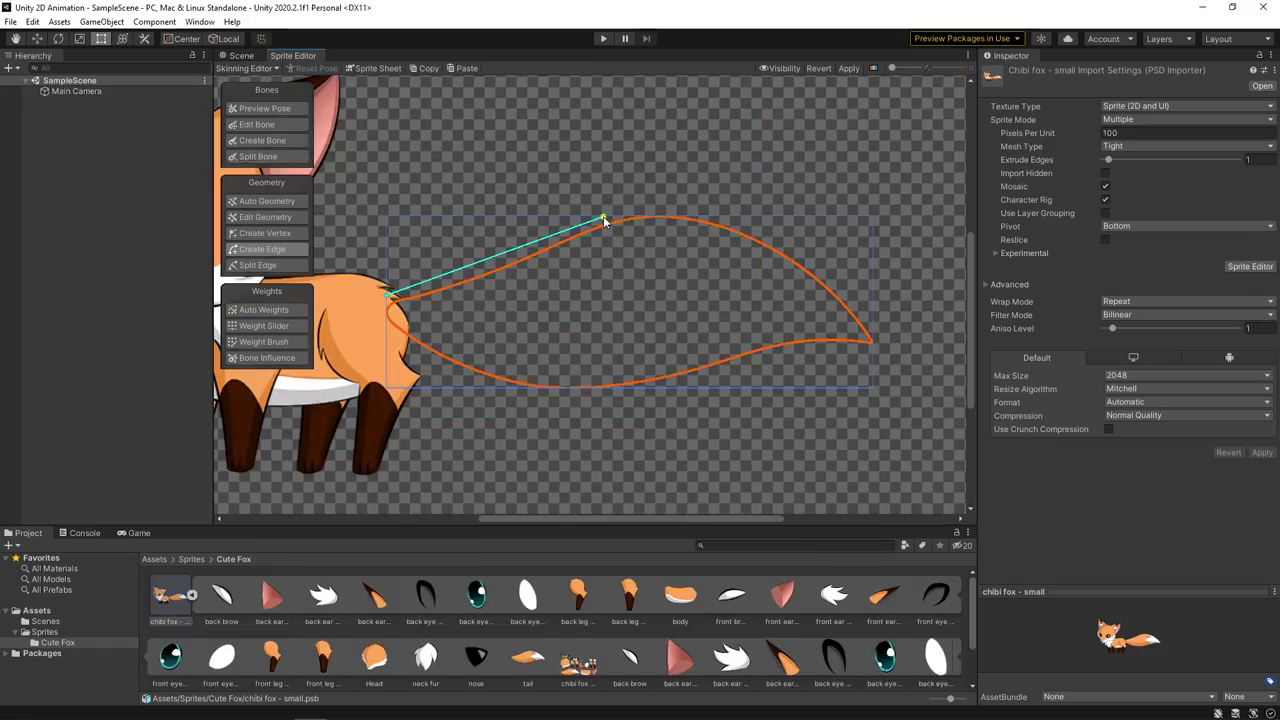
Trace an edge chain around the tail's top, tip and underside to its base.
left_click(710, 217)
left_click(798, 250)
left_click(870, 306)
left_click(874, 326)
left_click(874, 352)
left_click(775, 355)
left_click(659, 386)
left_click(522, 386)
left_click(440, 367)
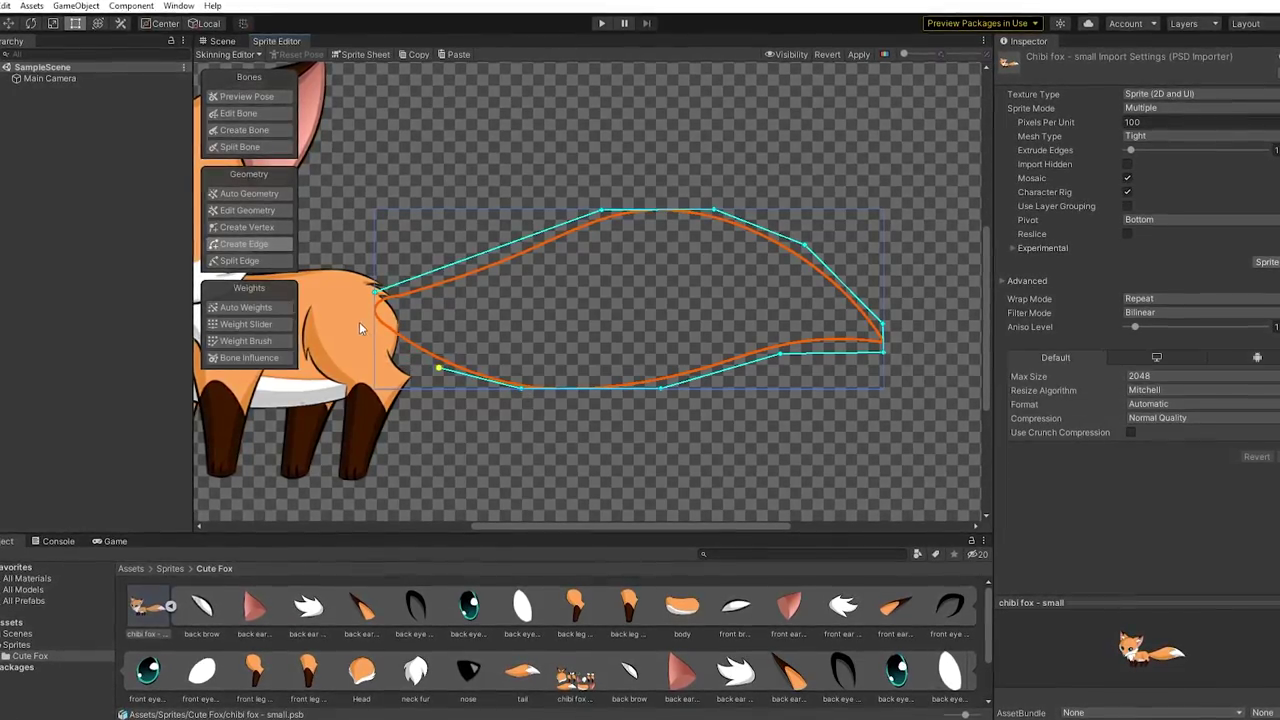
Add edge points along the ear's lower edge to its bottom-left corner.
scroll(362, 320, "up", 3)
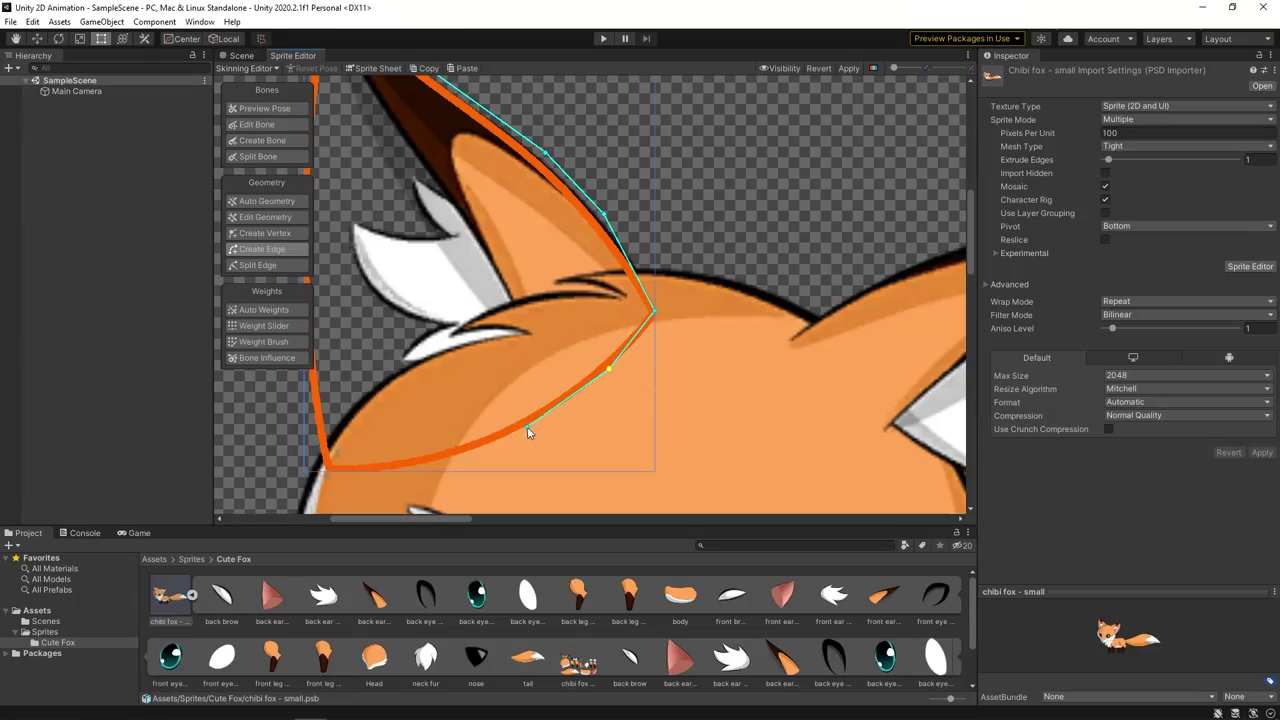
left_click(528, 428)
left_click(421, 466)
left_click(320, 469)
middle_click_drag(313, 394, 455, 410)
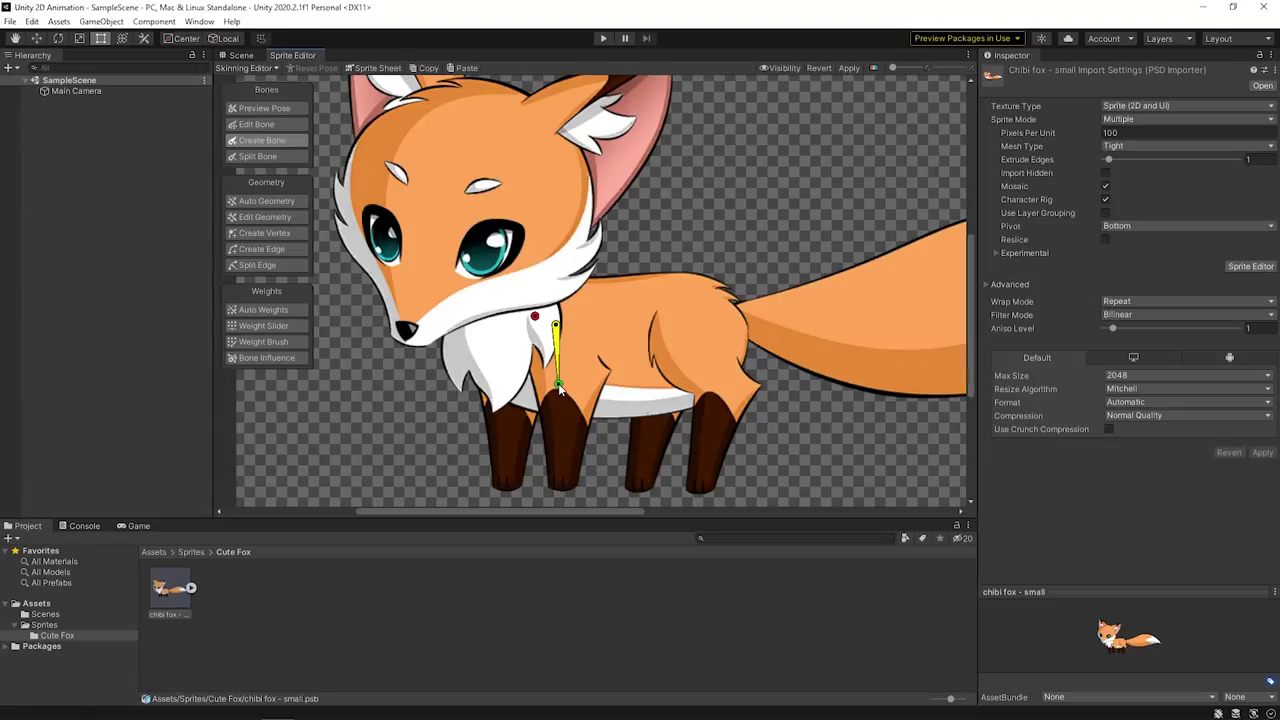
Place the first bone at the fox's chest to begin the skeleton chain.
left_click(557, 384)
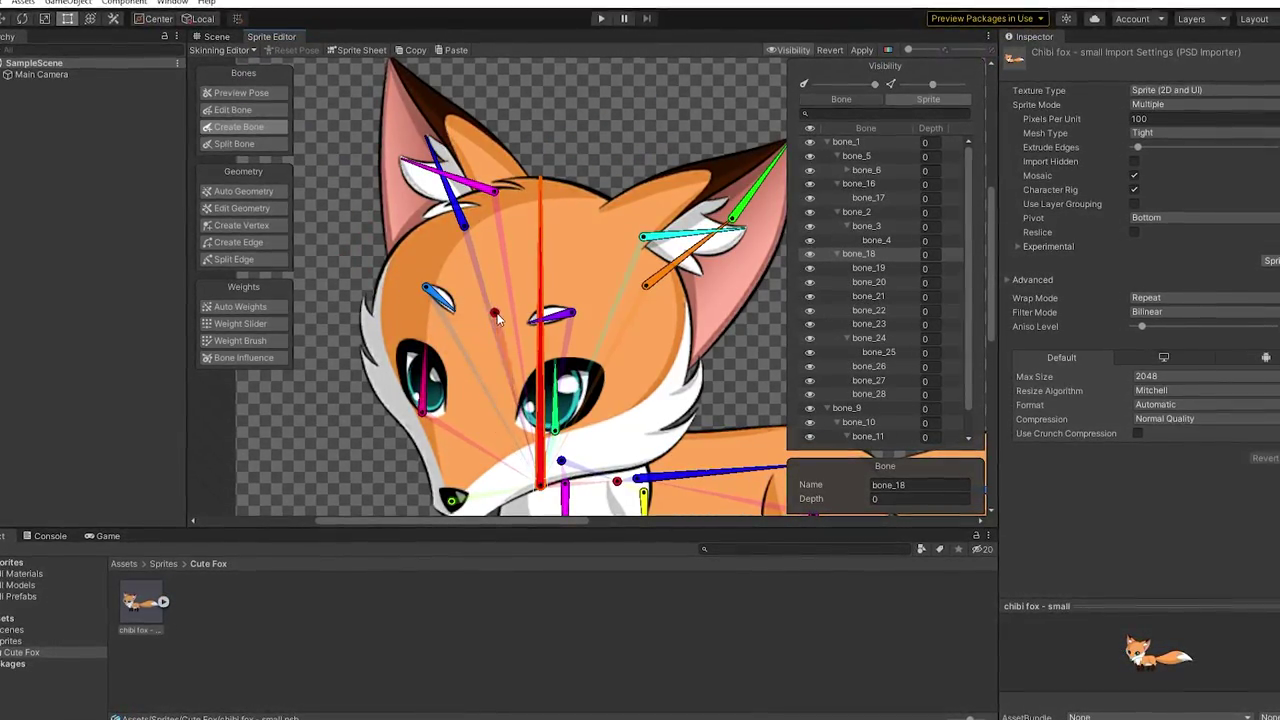
scroll(503, 320, "down", 3)
scroll(533, 225, "up", 3)
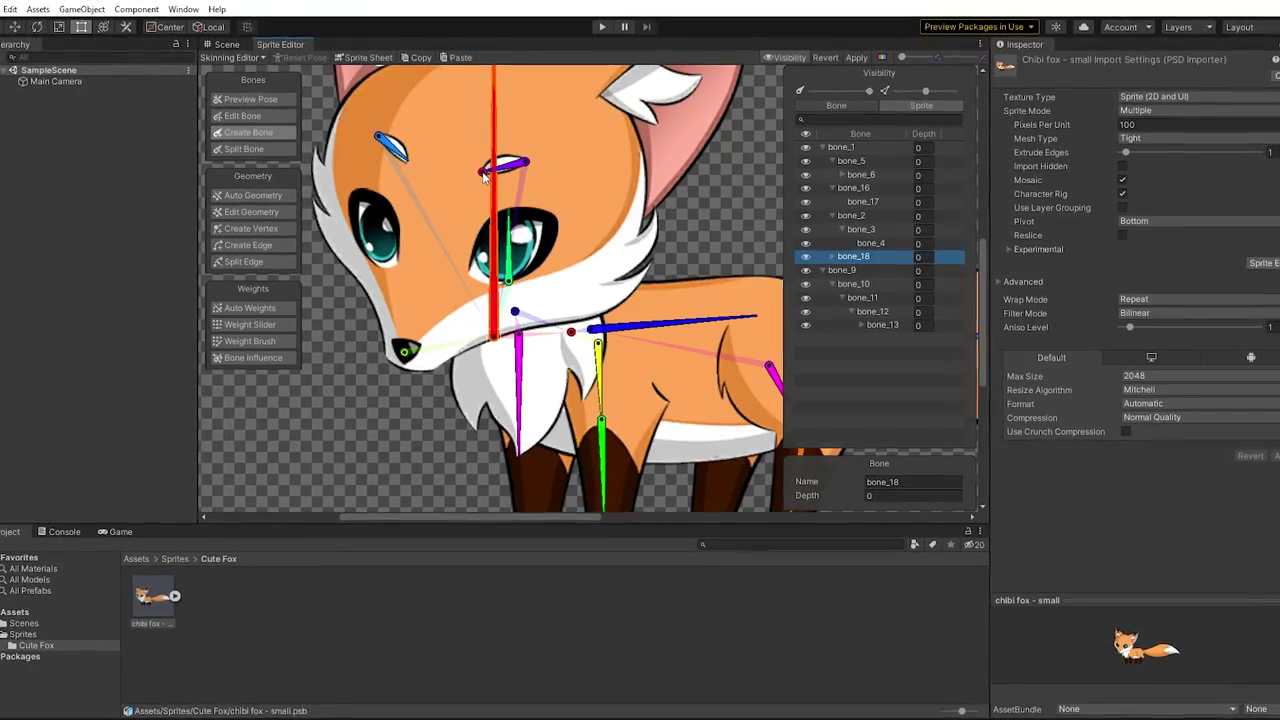
scroll(528, 272, "down", 3)
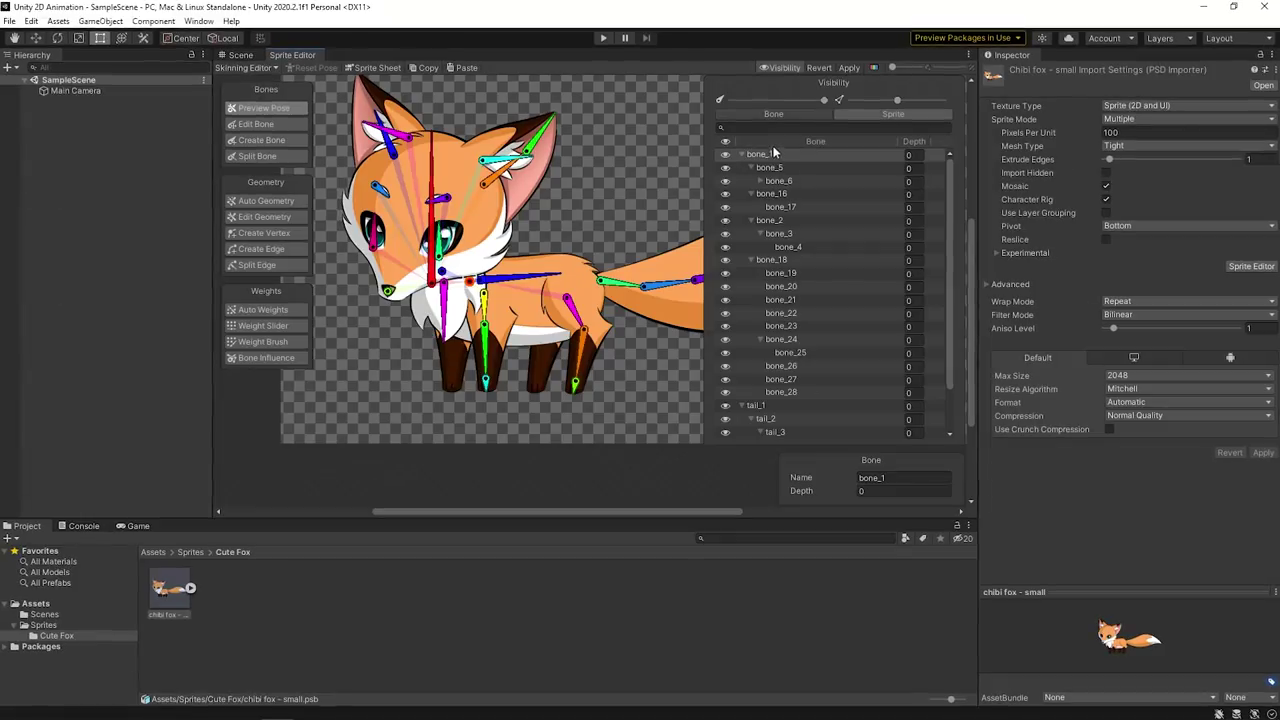
Rename bones to 'shoulders' and 'tail_2', and start naming the next tail bone.
left_click(766, 152)
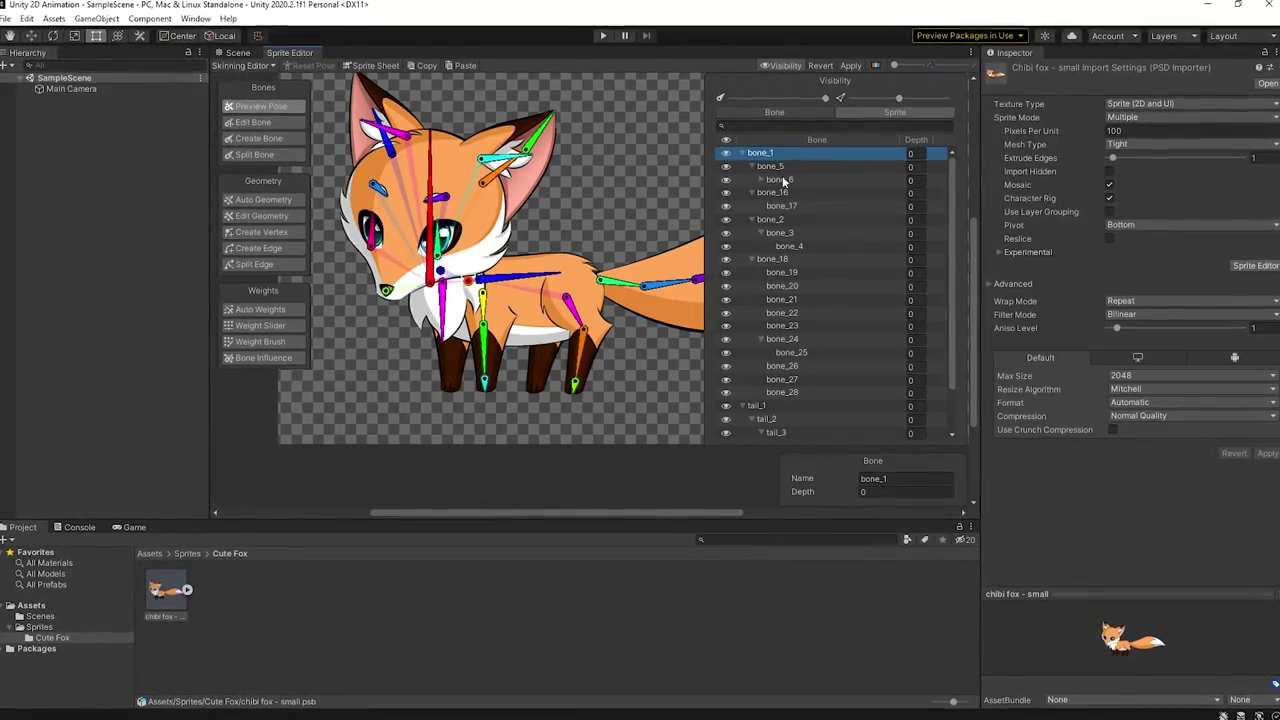
left_click(900, 478)
type("shoulders")
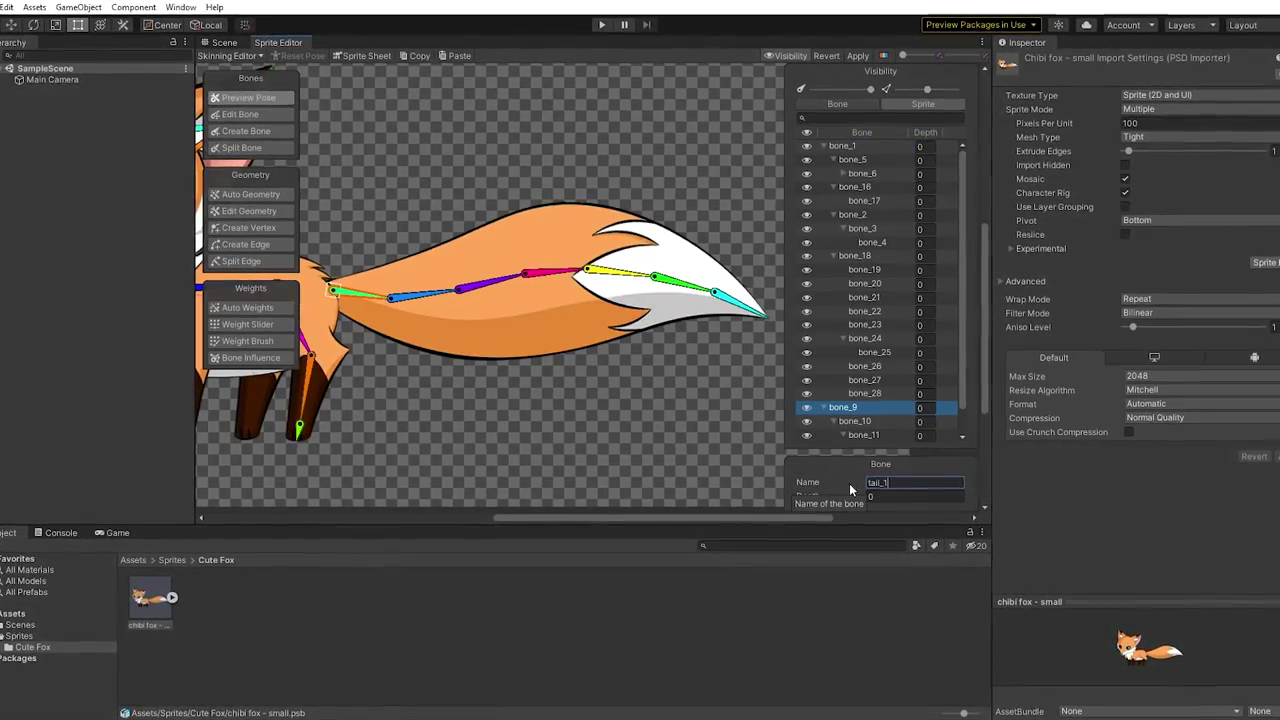
left_click(855, 421)
left_click(905, 482)
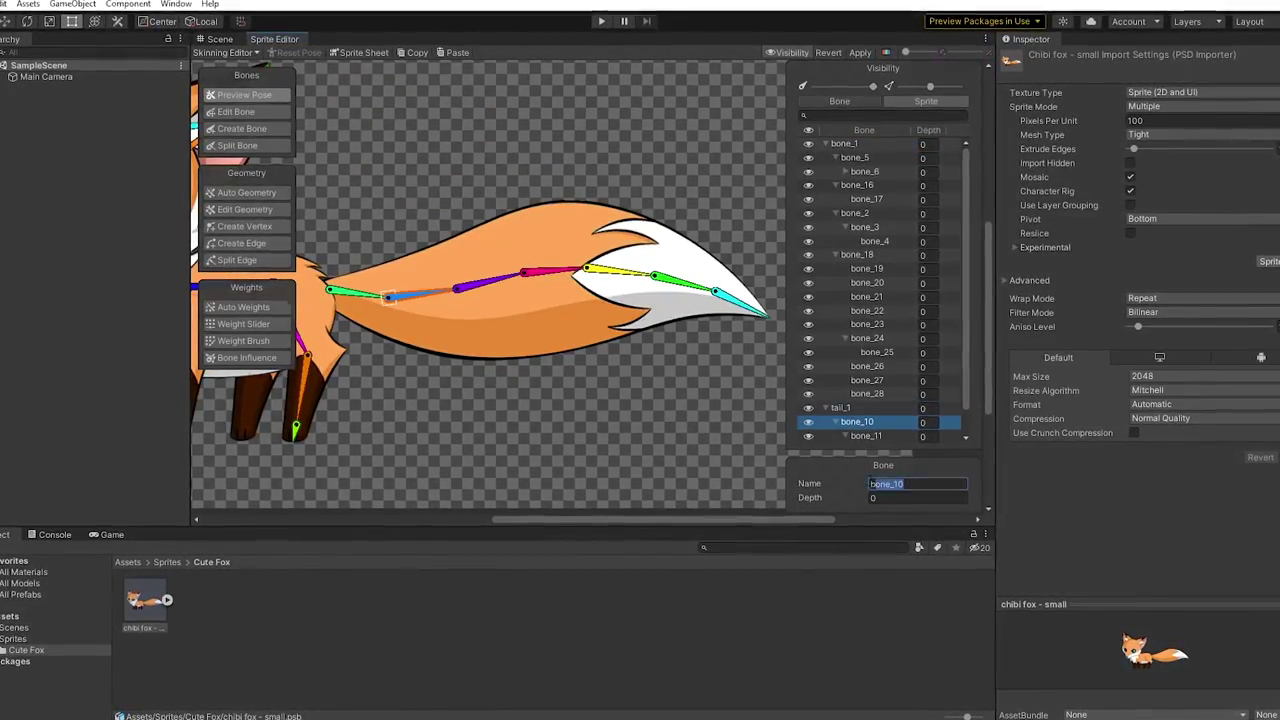
type("tail_2")
left_click(866, 436)
left_click(910, 484)
type("tail_")
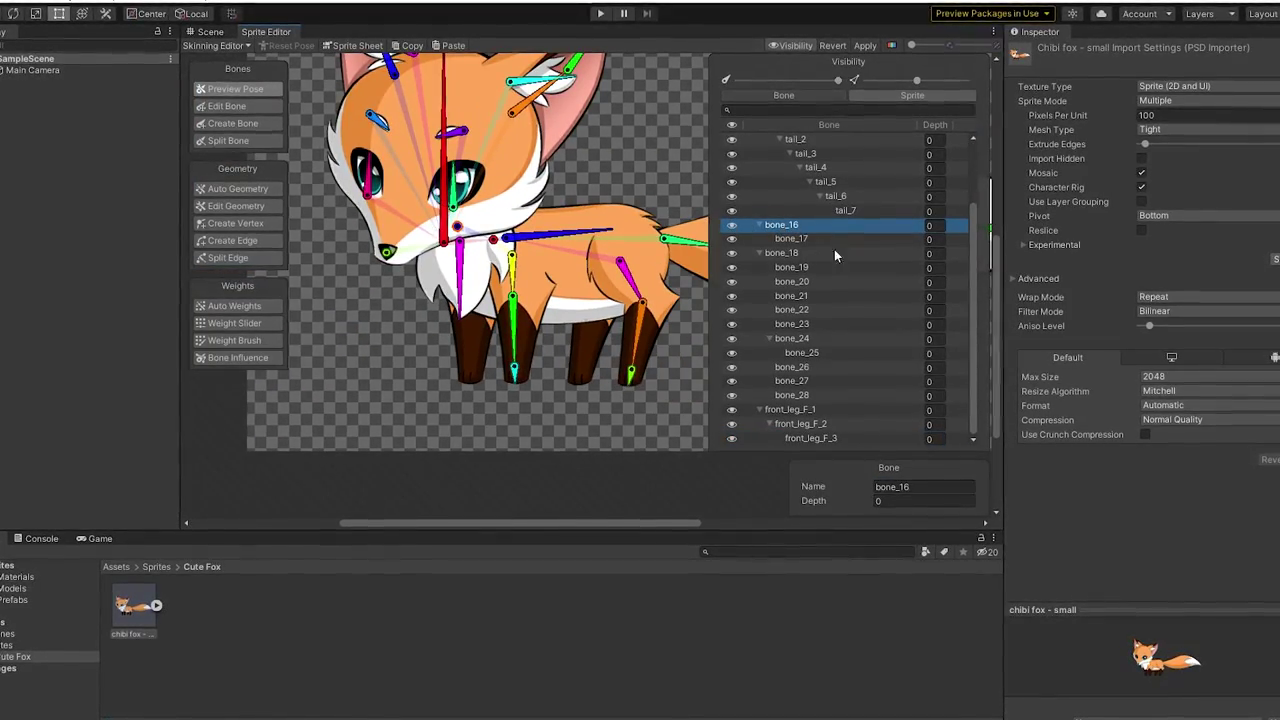
Name a bone 'neck_fur_1' and select the next bones to rename.
type("neck_fur_1")
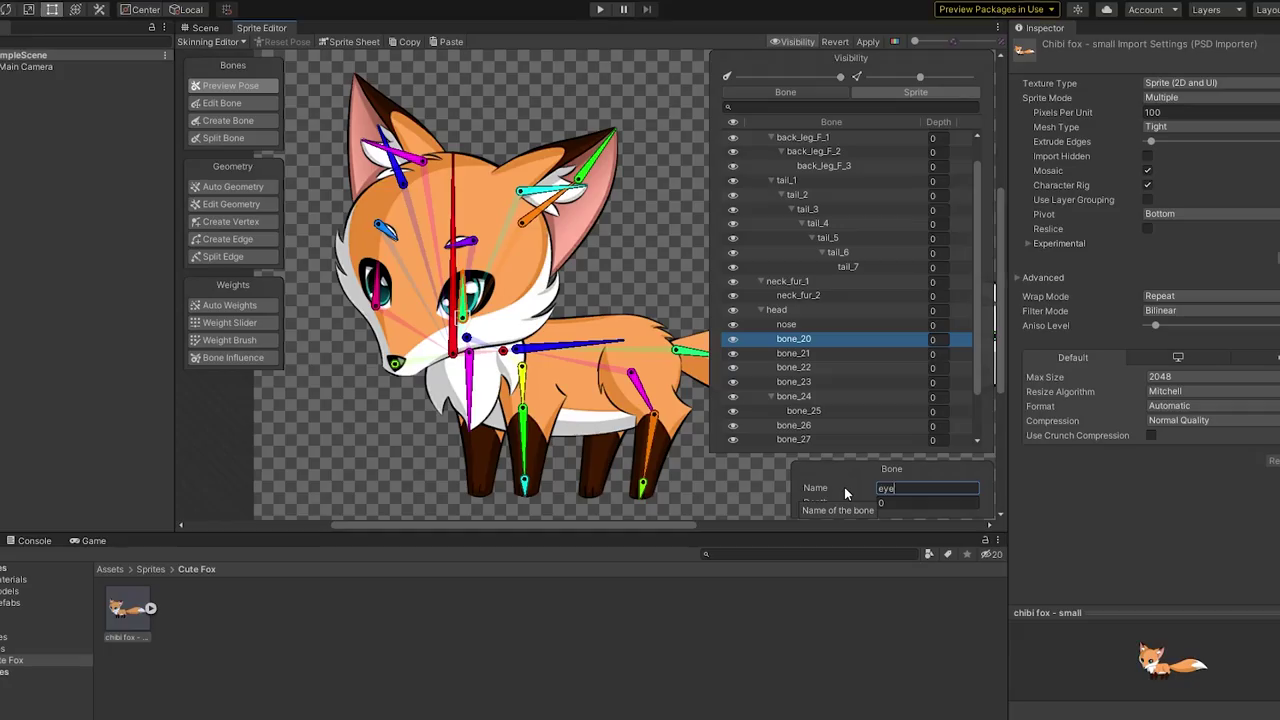
left_click(793, 353)
left_click(926, 488)
left_click(793, 367)
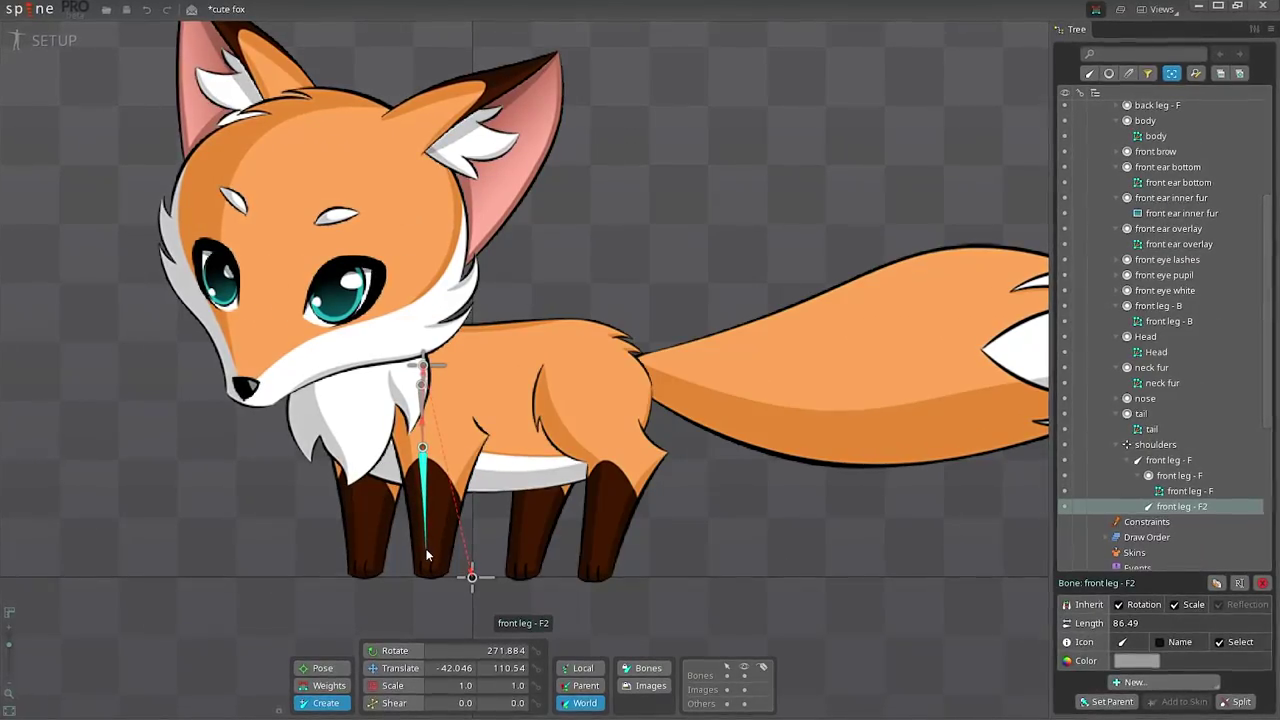
Add a third front-leg bone and draw a new bone up into the head.
left_click_drag(425, 551, 427, 578)
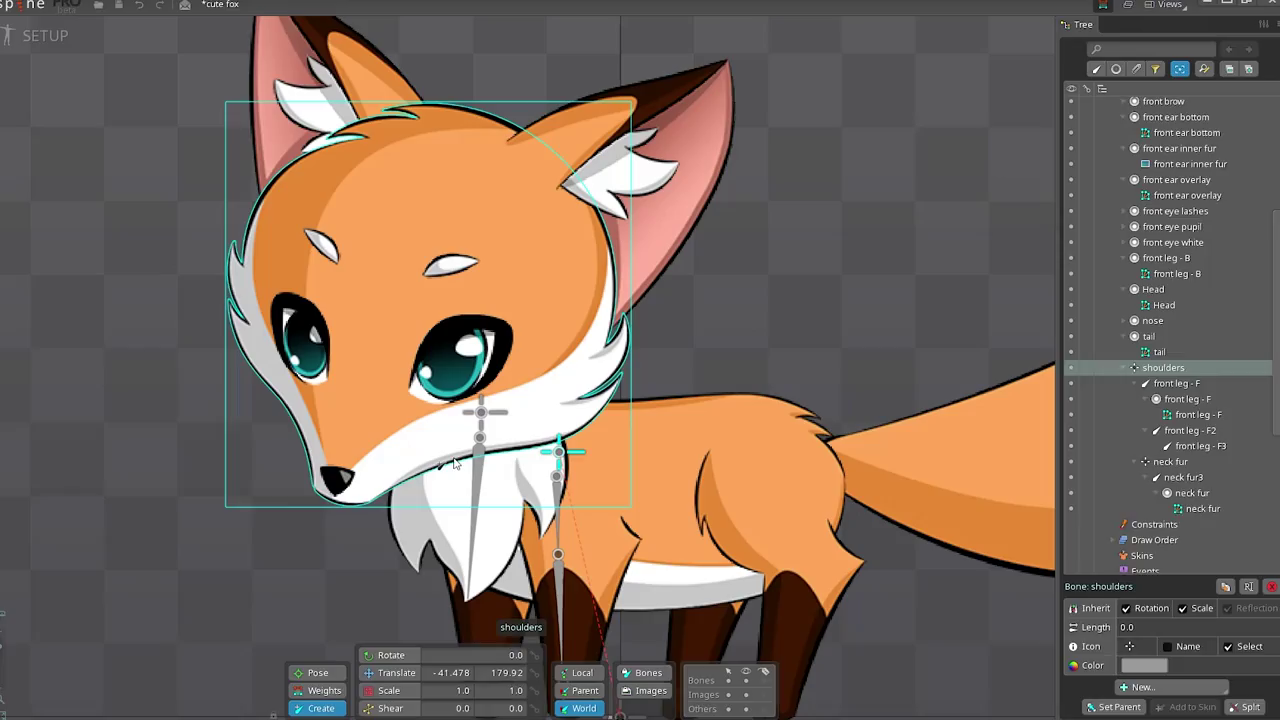
left_click_drag(452, 458, 463, 112)
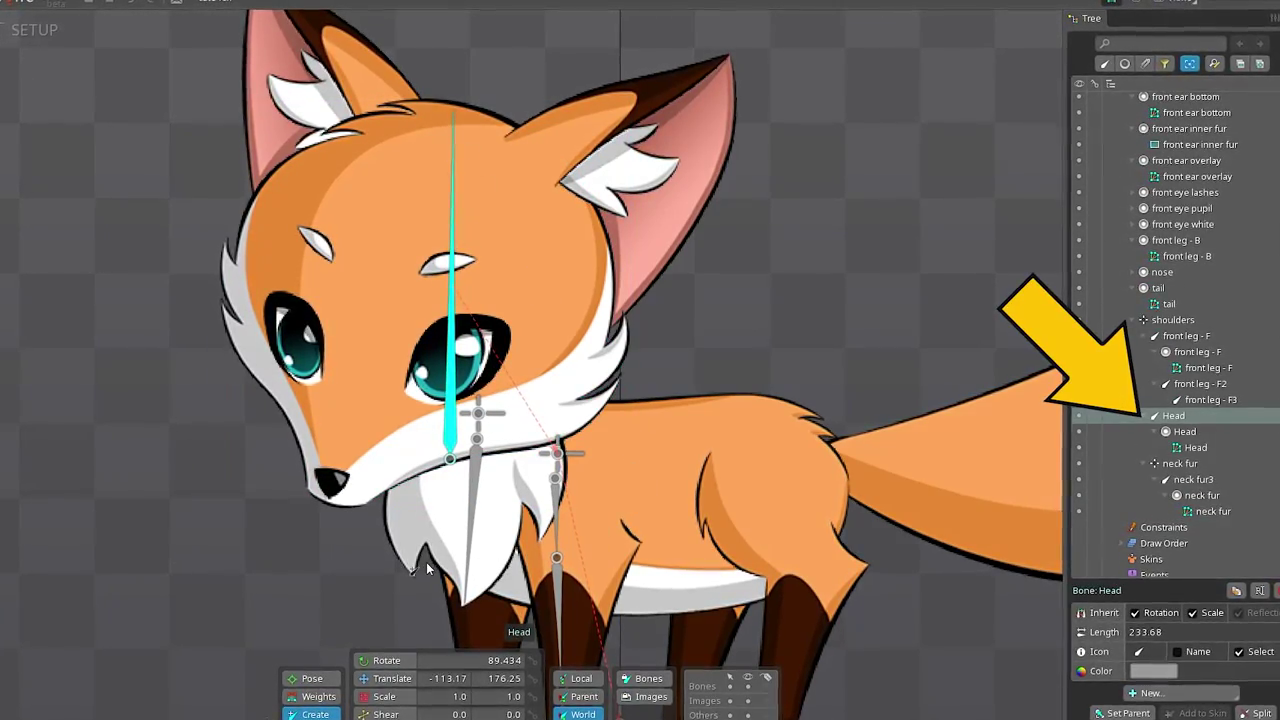
scroll(425, 565, "up", 5)
scroll(425, 565, "down", 5)
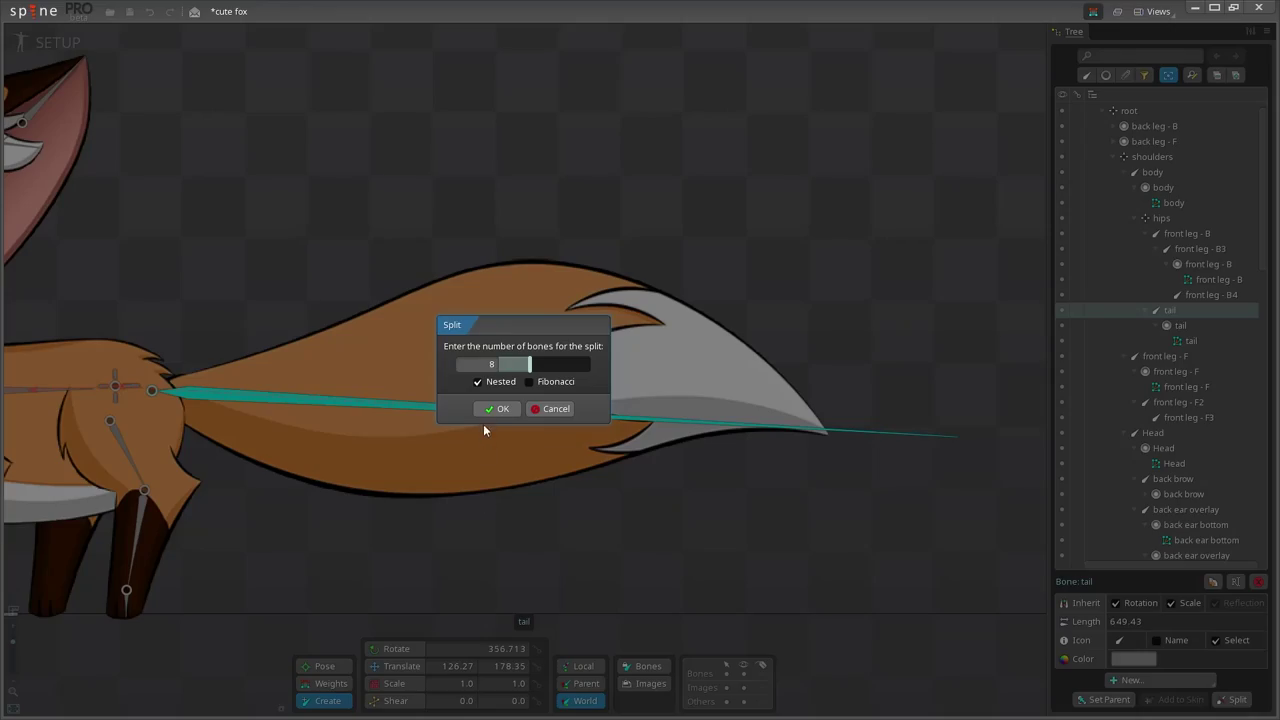
Split the tail into 8 bones and bend them along the tail's curve.
left_click(486, 410)
left_click_drag(845, 315, 835, 243)
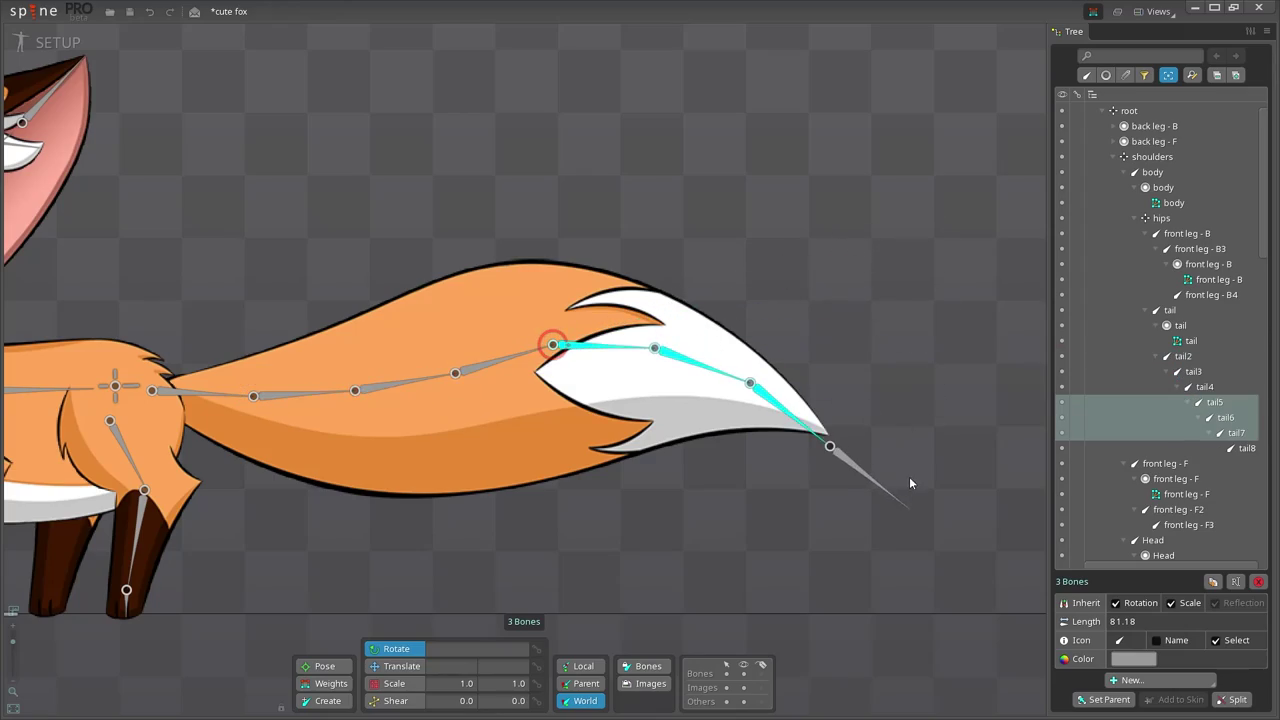
left_click_drag(909, 476, 922, 477)
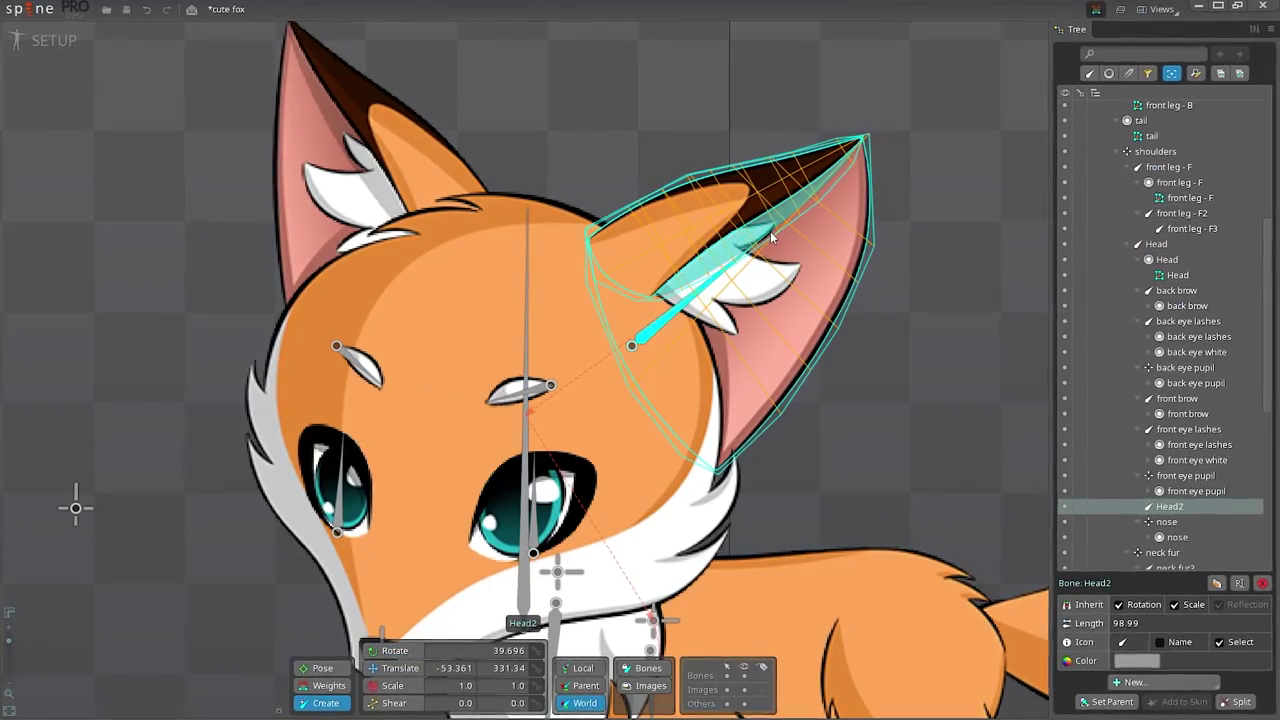
left_click(540, 540)
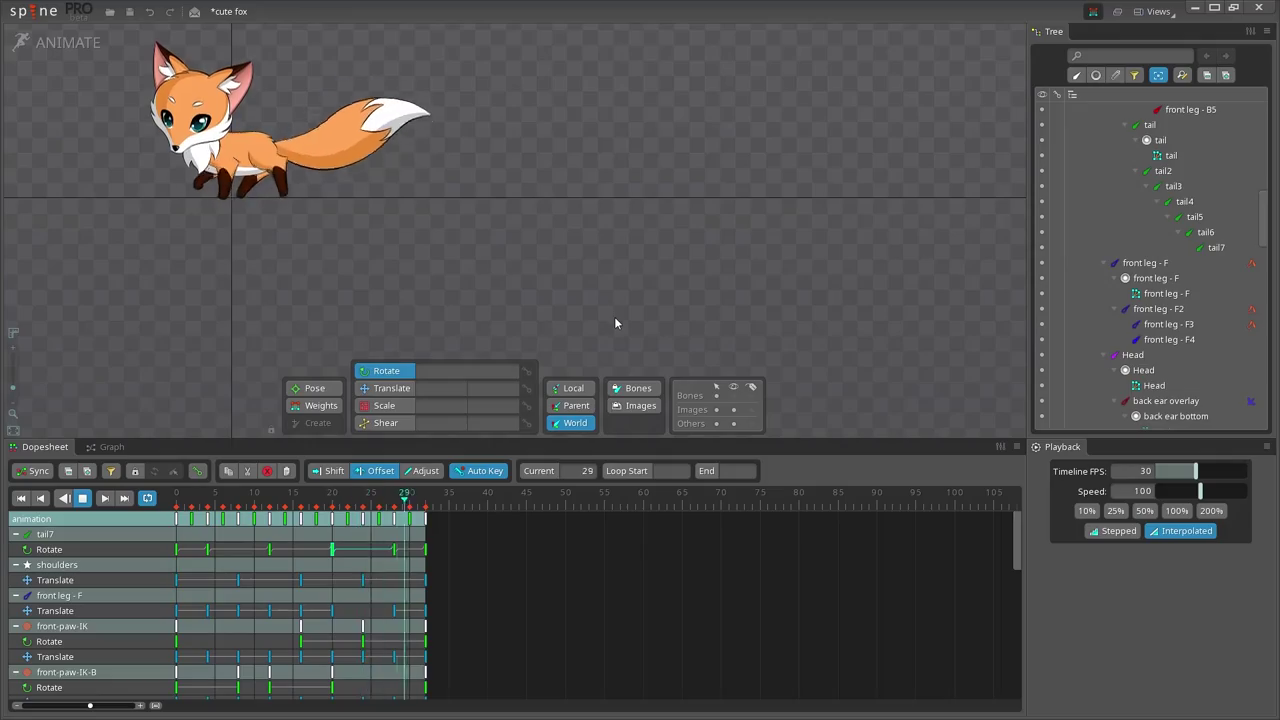
Generate weights for the whole fox, rotate the ear bone to test, then regenerate.
scroll(540, 125, "down", 2)
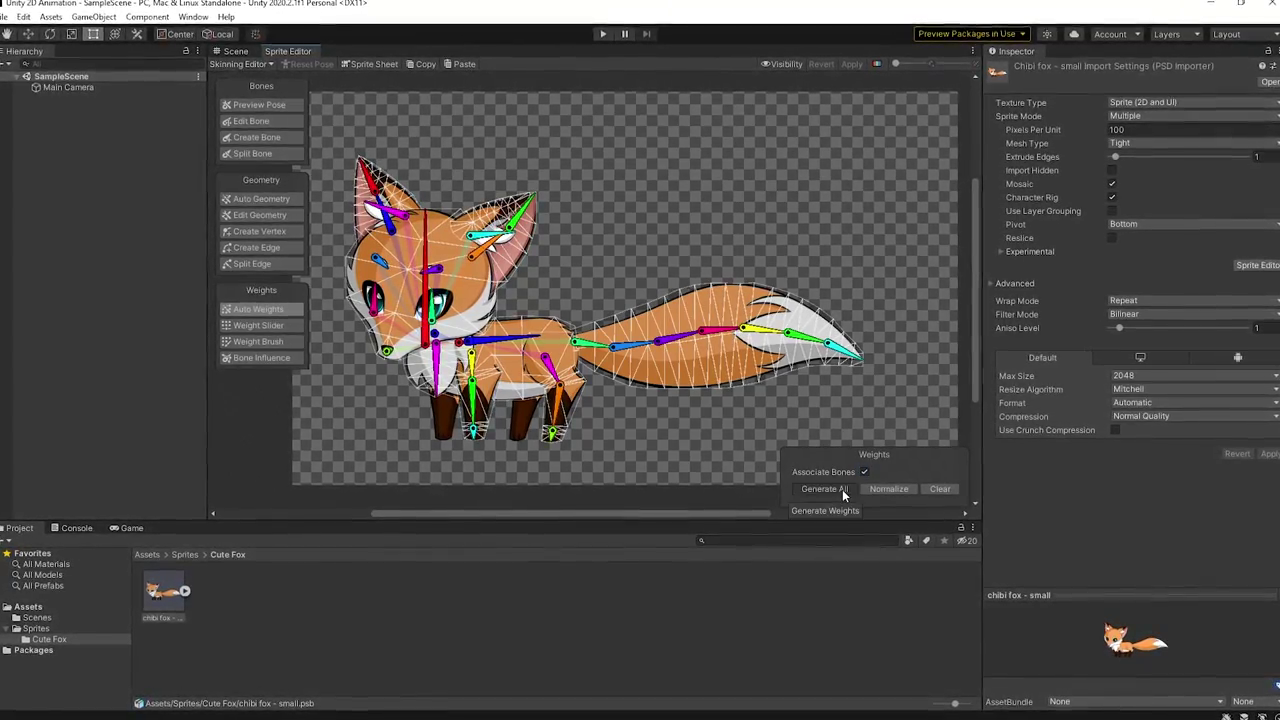
left_click(841, 488)
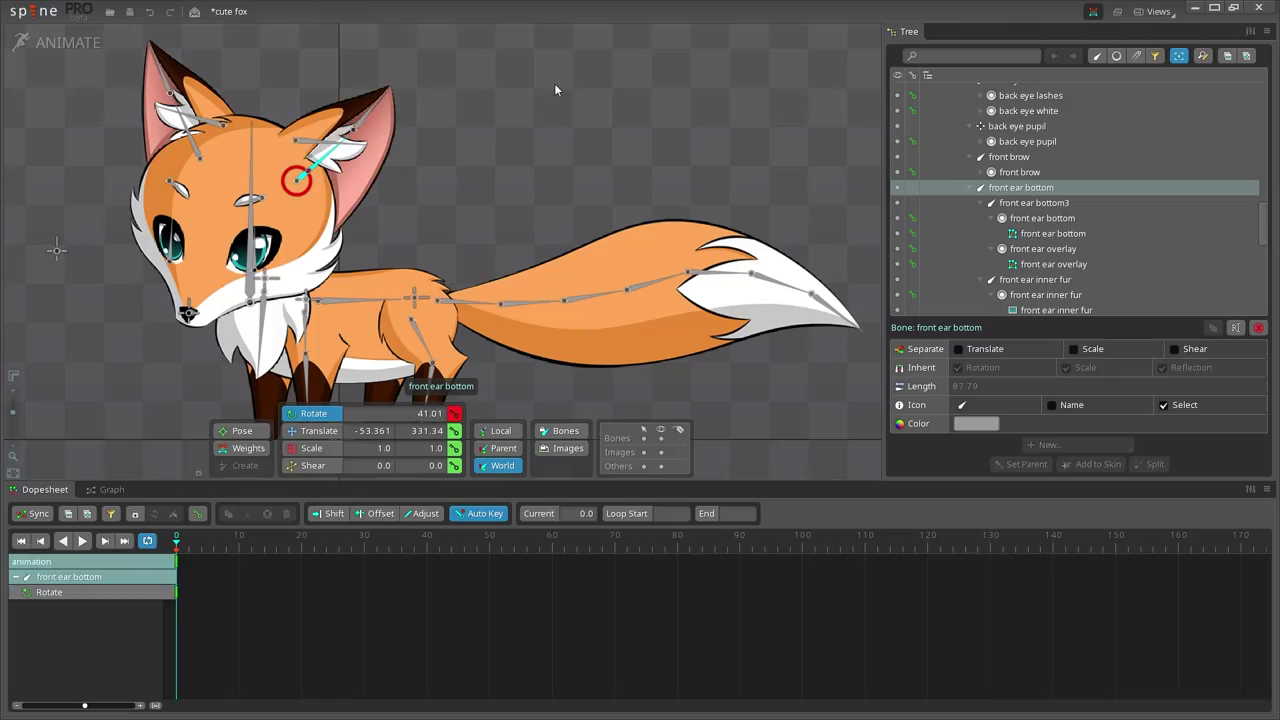
left_click_drag(555, 90, 566, 163)
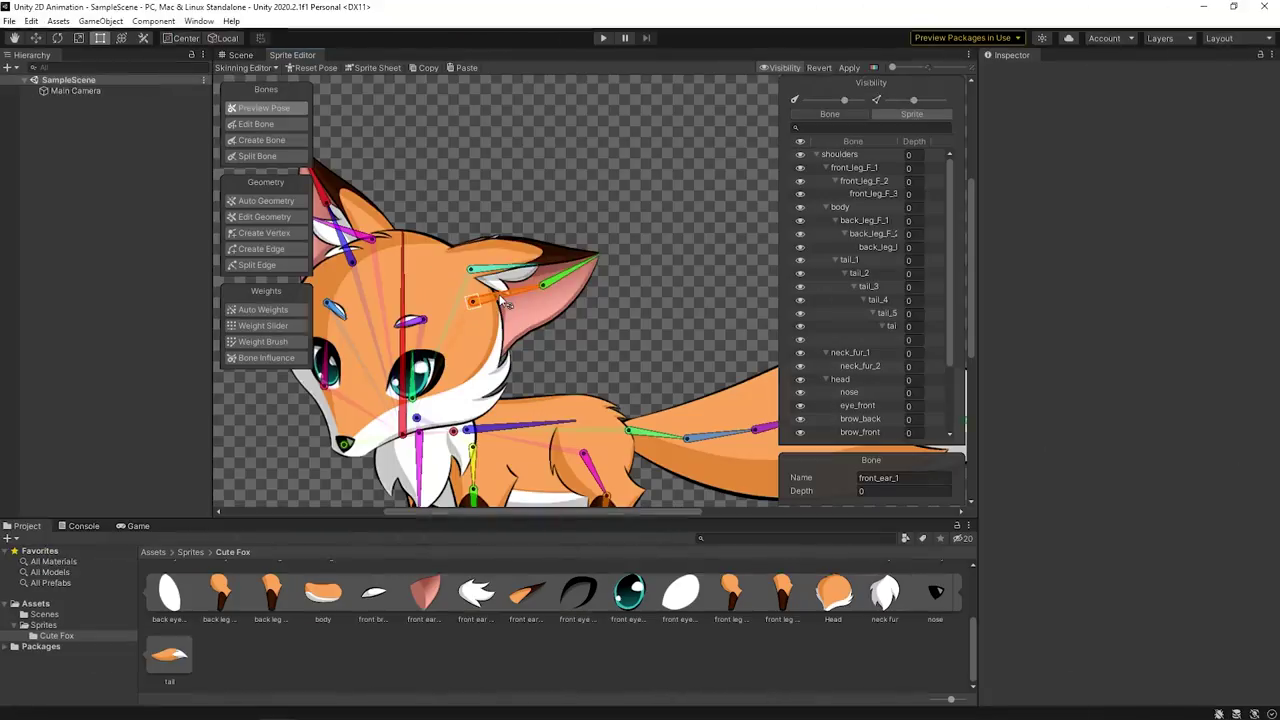
left_click_drag(505, 303, 509, 267)
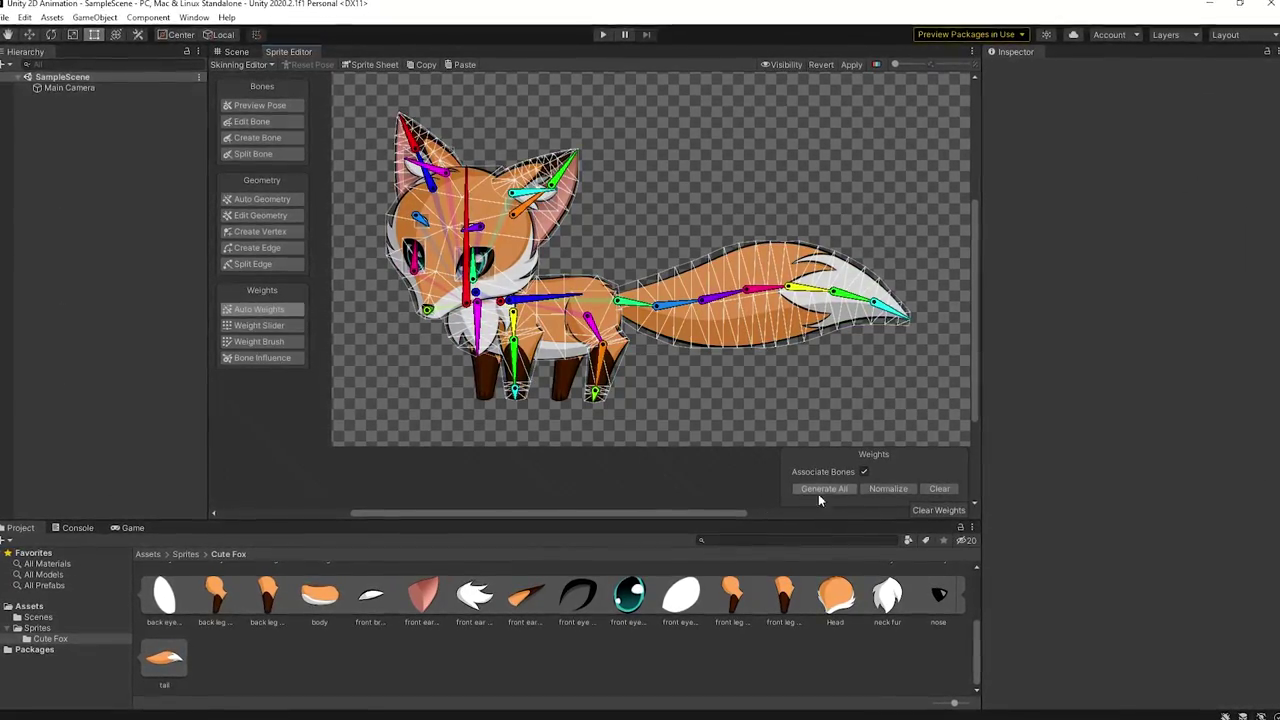
left_click(830, 490)
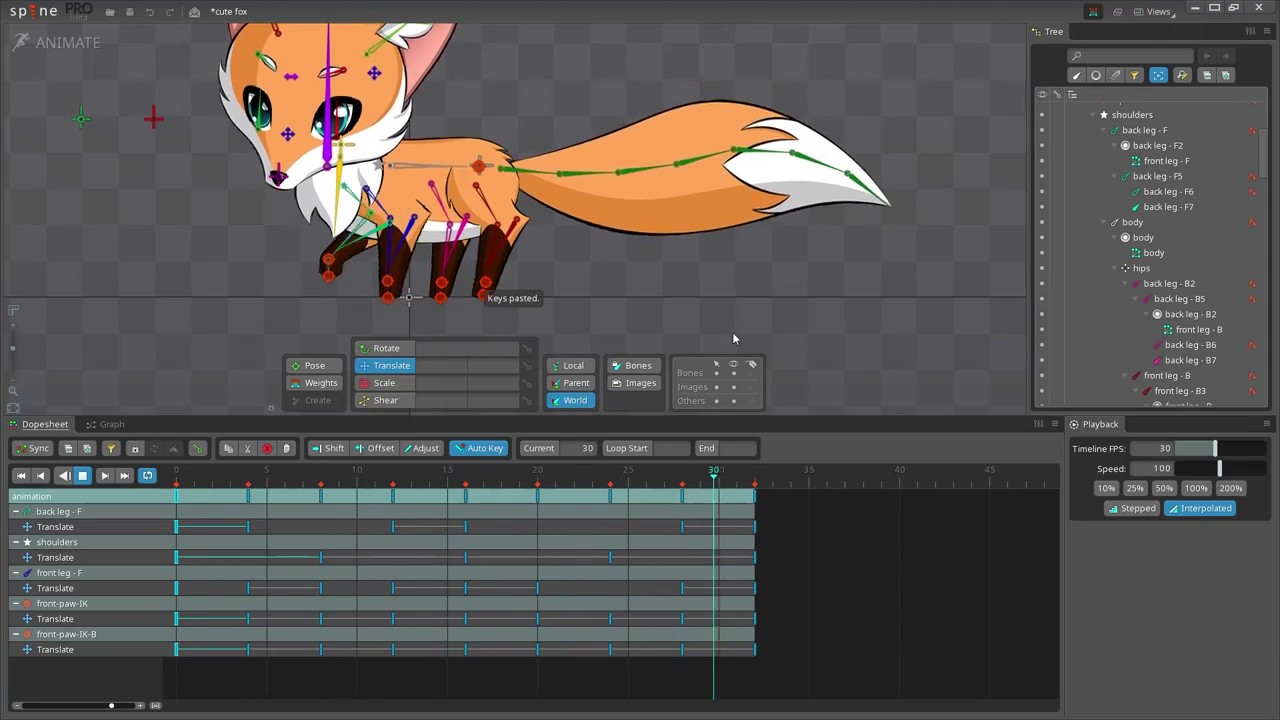
Hide the bones, frame the whole fox, and drag front_leg_F_IK_Target to pose the front leg.
left_click(733, 373)
scroll(709, 288, "down", 4)
right_click_drag(709, 288, 746, 263)
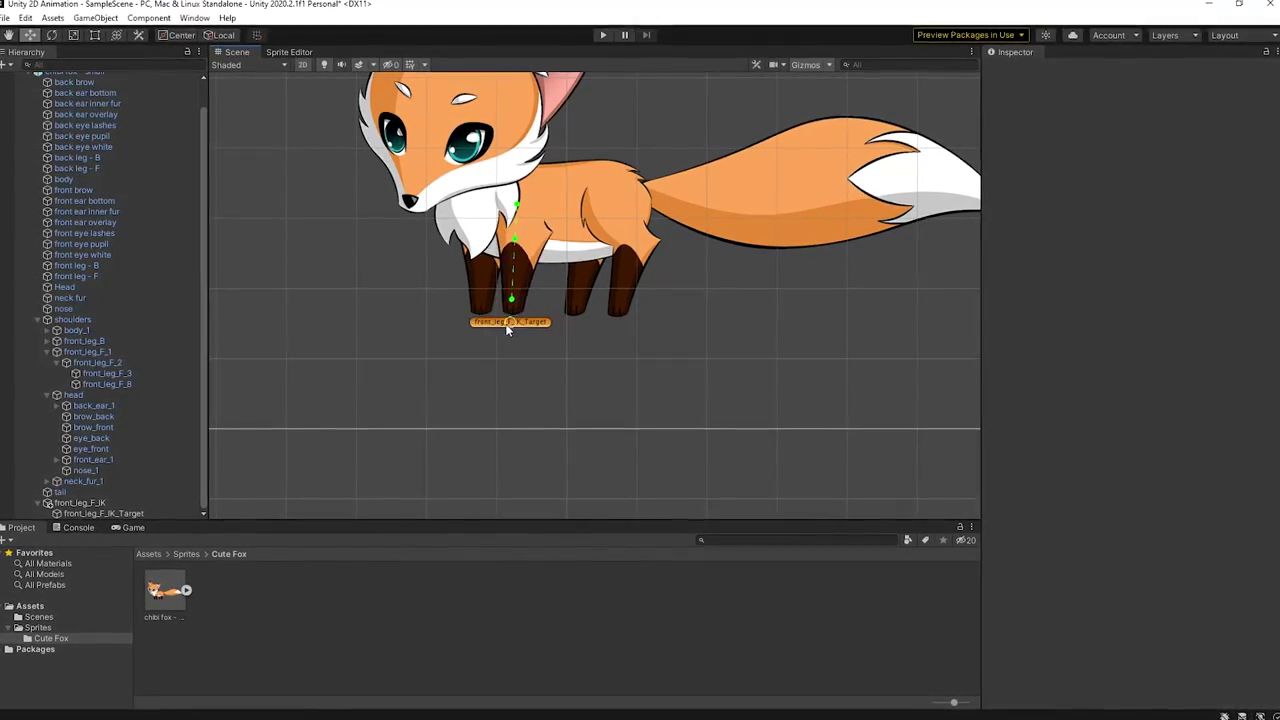
left_click_drag(502, 321, 530, 317)
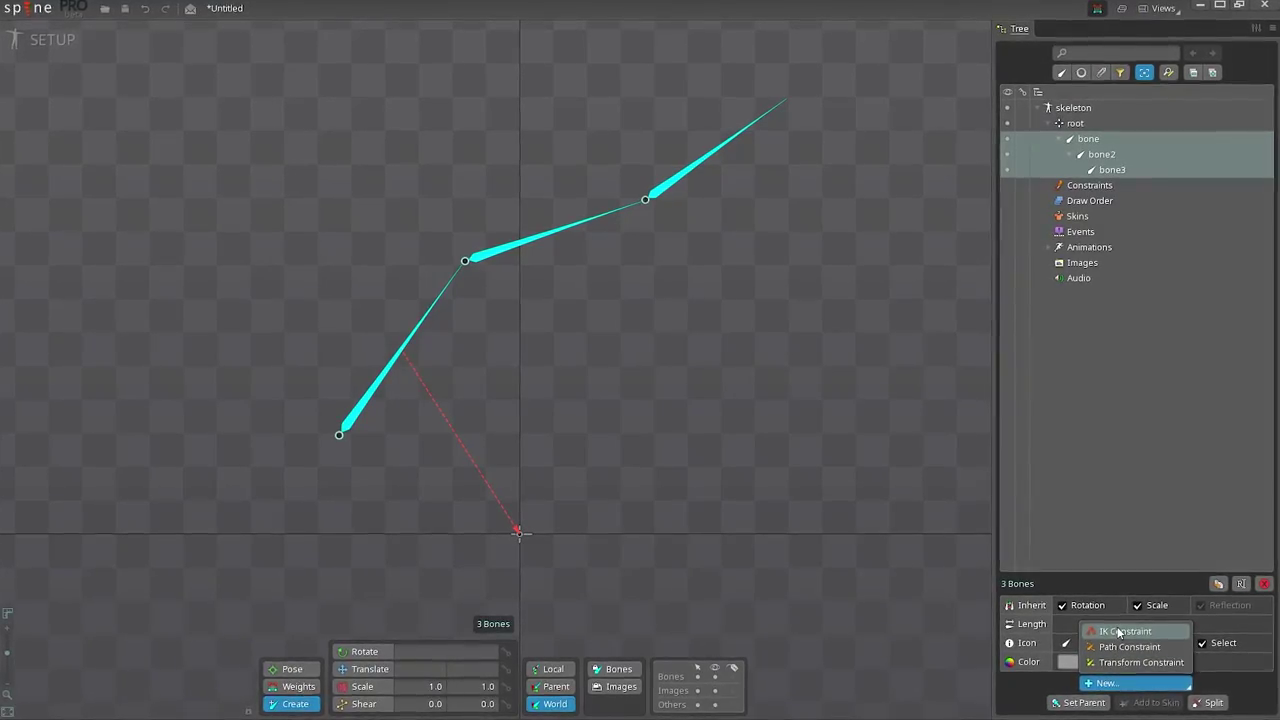
Create IK constraint target2 with a new target bone placed on the canvas, then bend the front leg through it.
left_click(1118, 631)
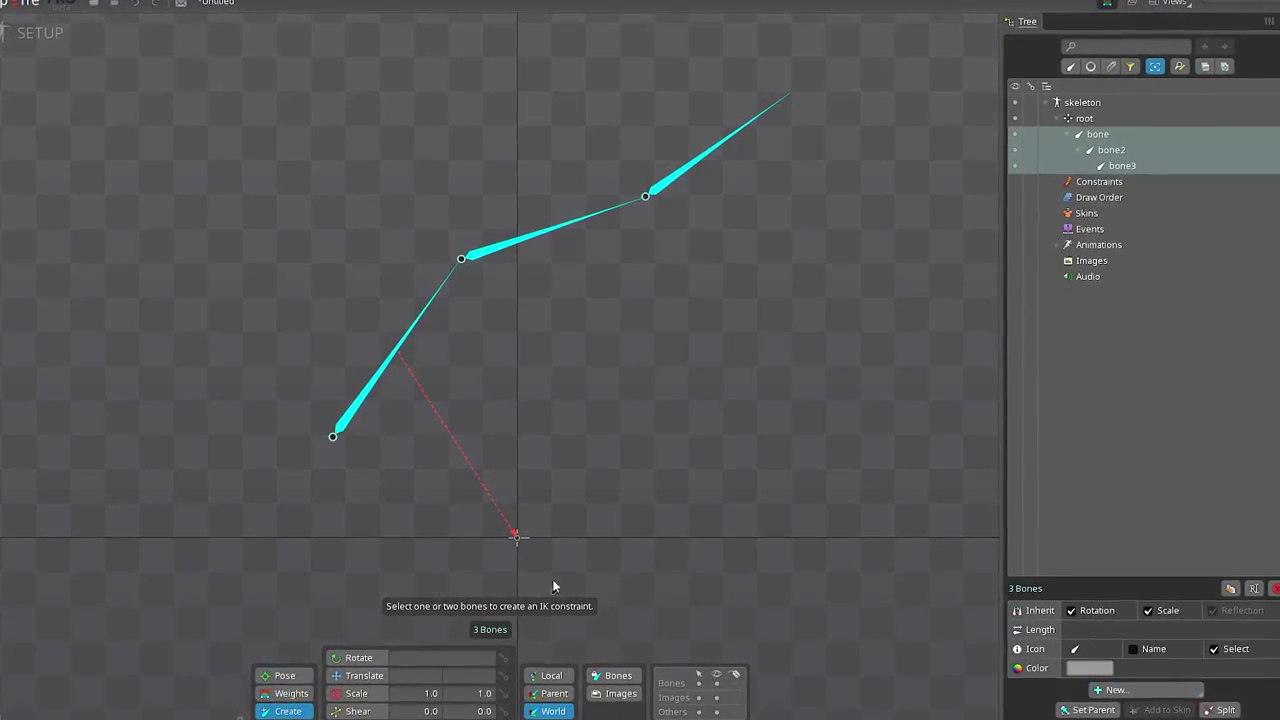
left_click(697, 178)
left_click_drag(702, 193, 793, 102)
left_click(1128, 195)
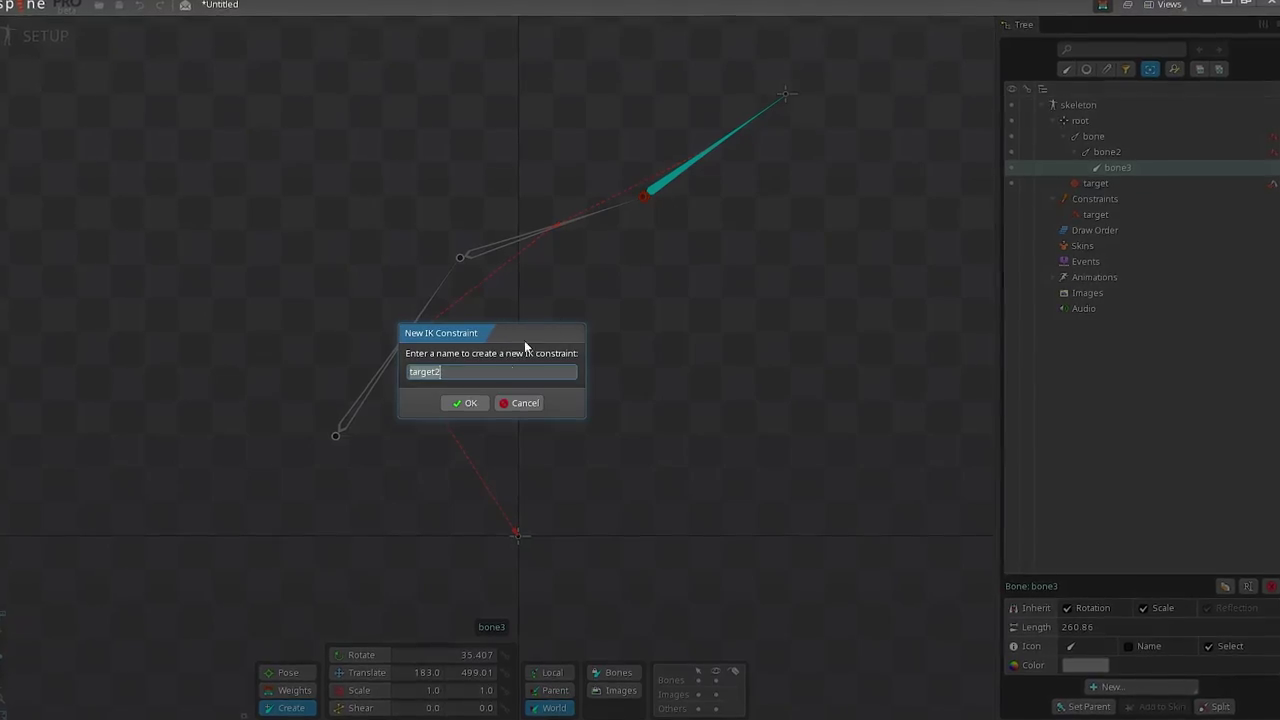
key("Return")
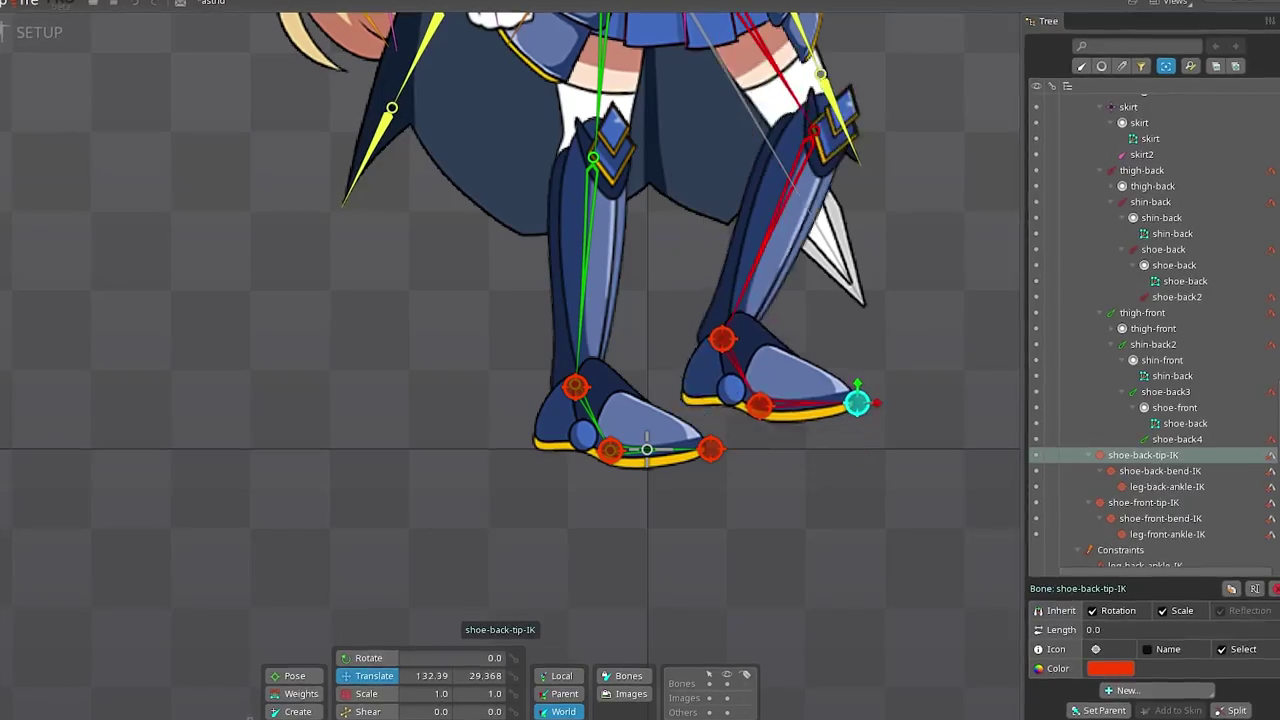
left_click(712, 448)
left_click_drag(712, 448, 283, 449)
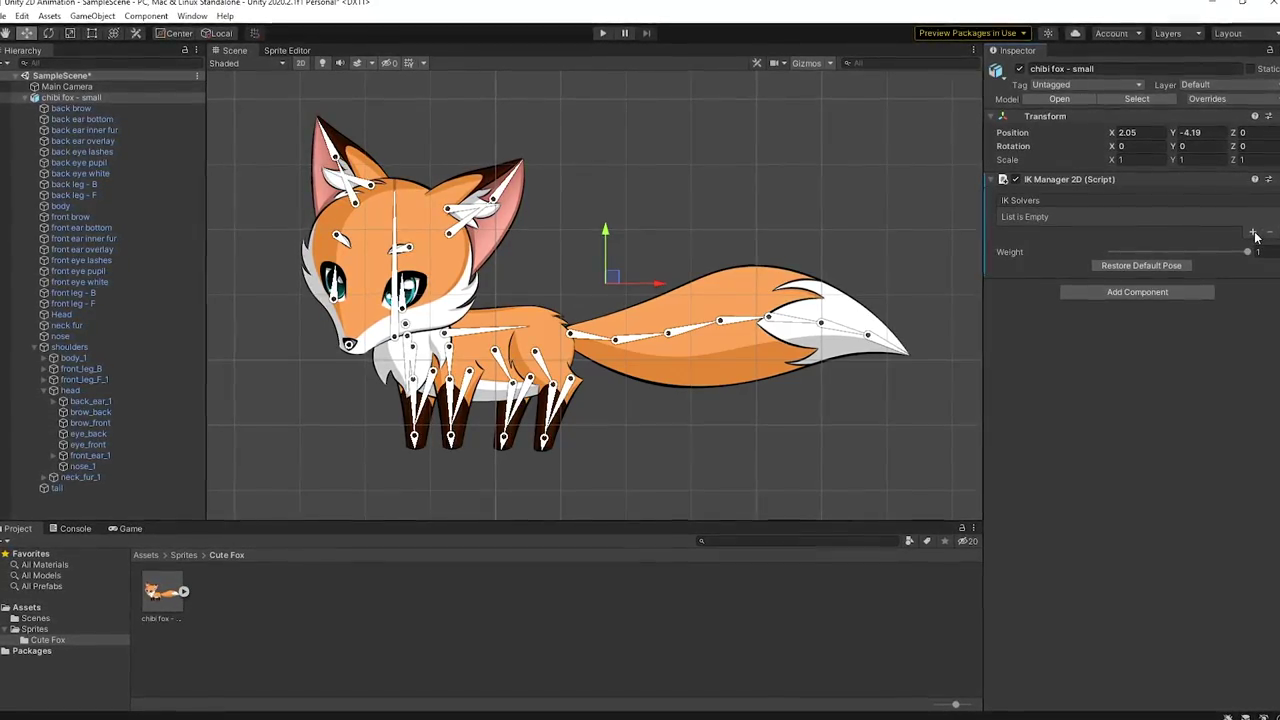
Add a Limb solver to IK Manager 2D with the front leg's end bone as effector.
left_click(1250, 232)
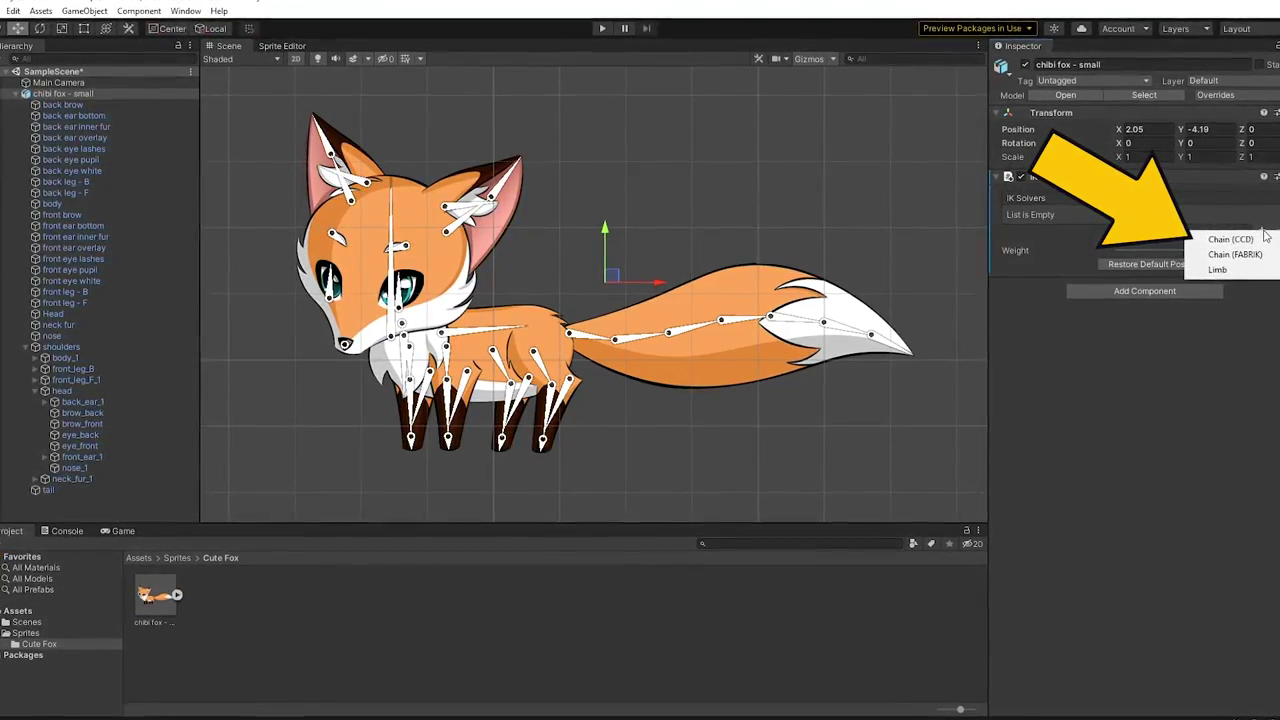
left_click(1221, 269)
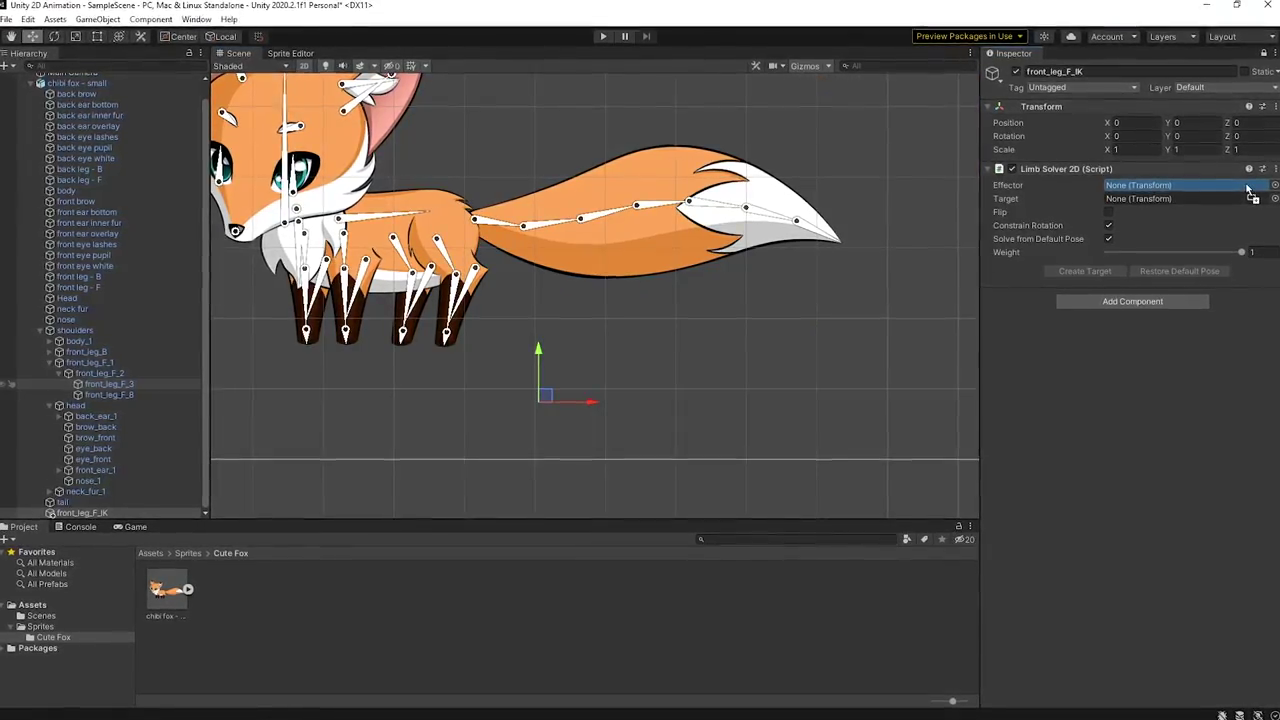
left_click(1236, 199)
key("Delete")
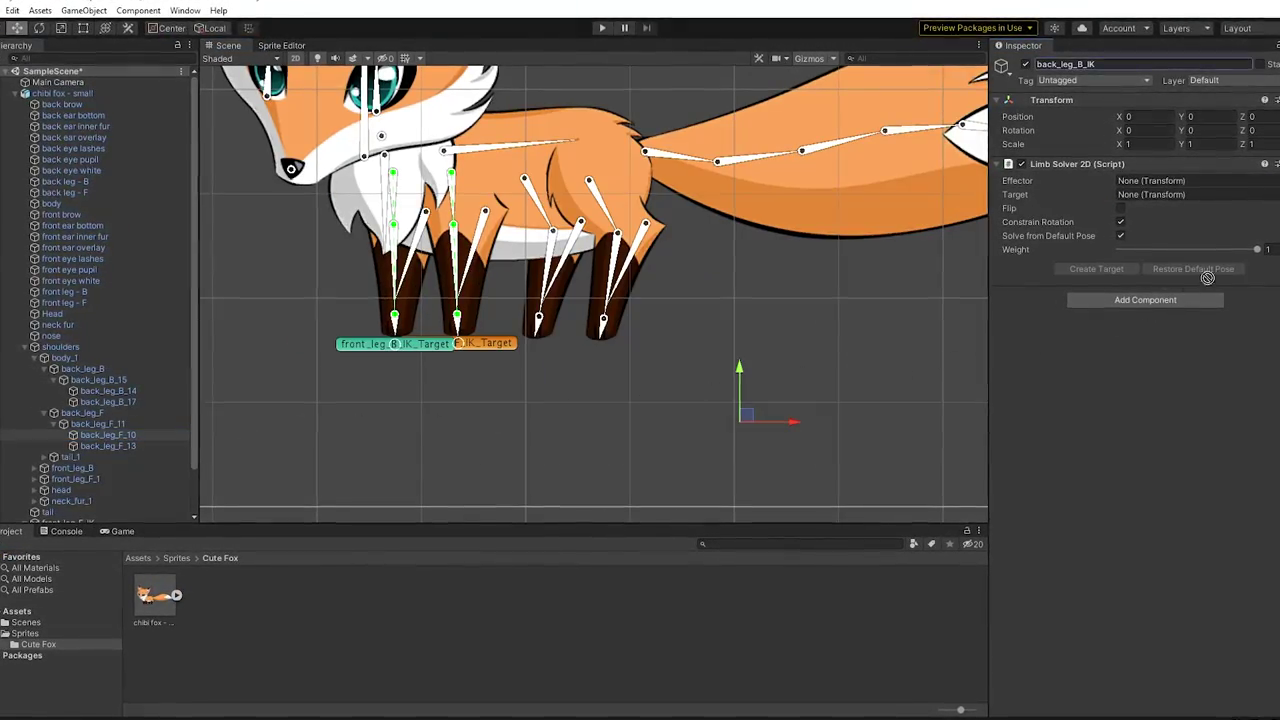
left_click_drag(1207, 277, 1207, 186)
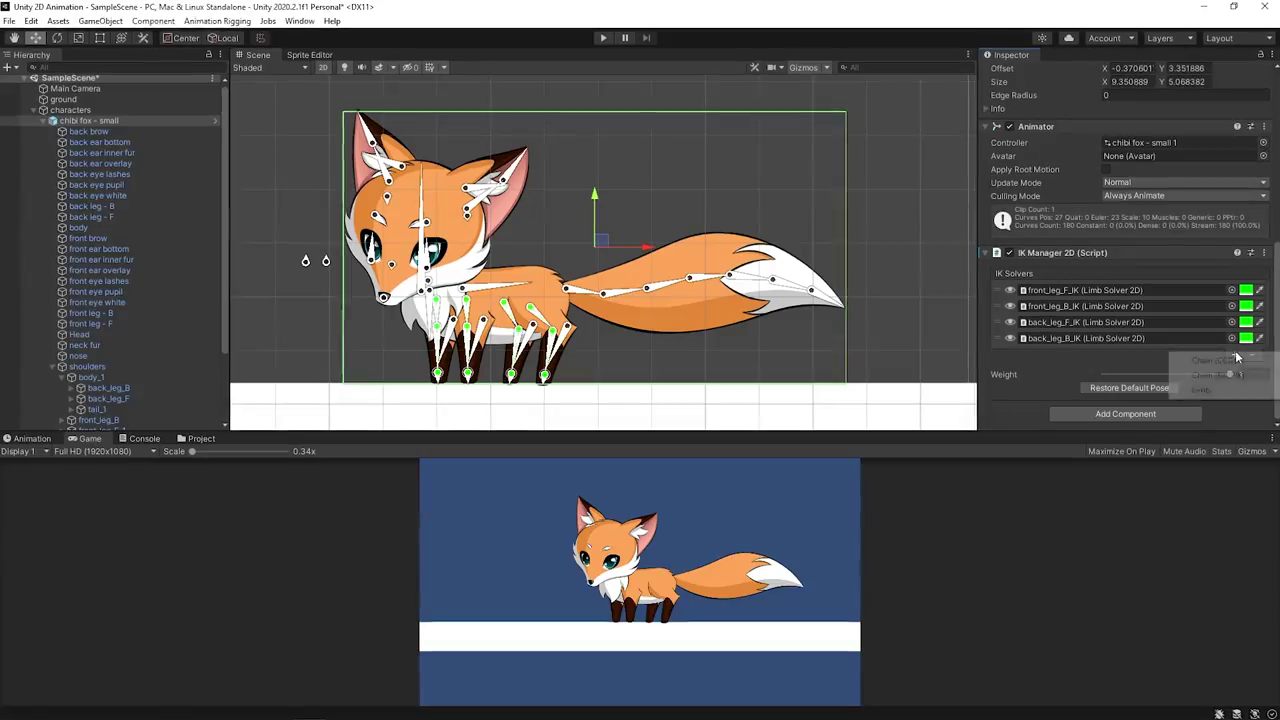
Add a CCD chain solver with effector tail_7, create its target, and bend the tail with it.
left_click(1214, 366)
left_click(1200, 396)
left_click_drag(1208, 203, 1150, 183)
left_click(1096, 310)
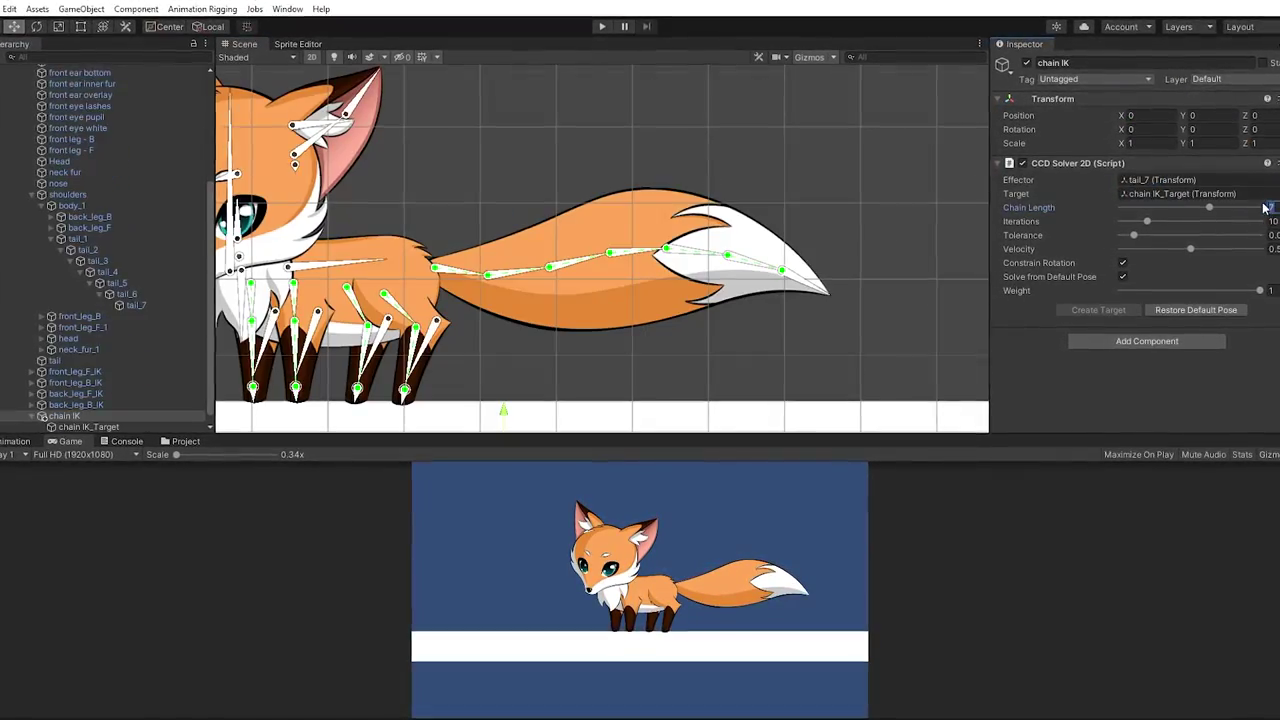
left_click(884, 318)
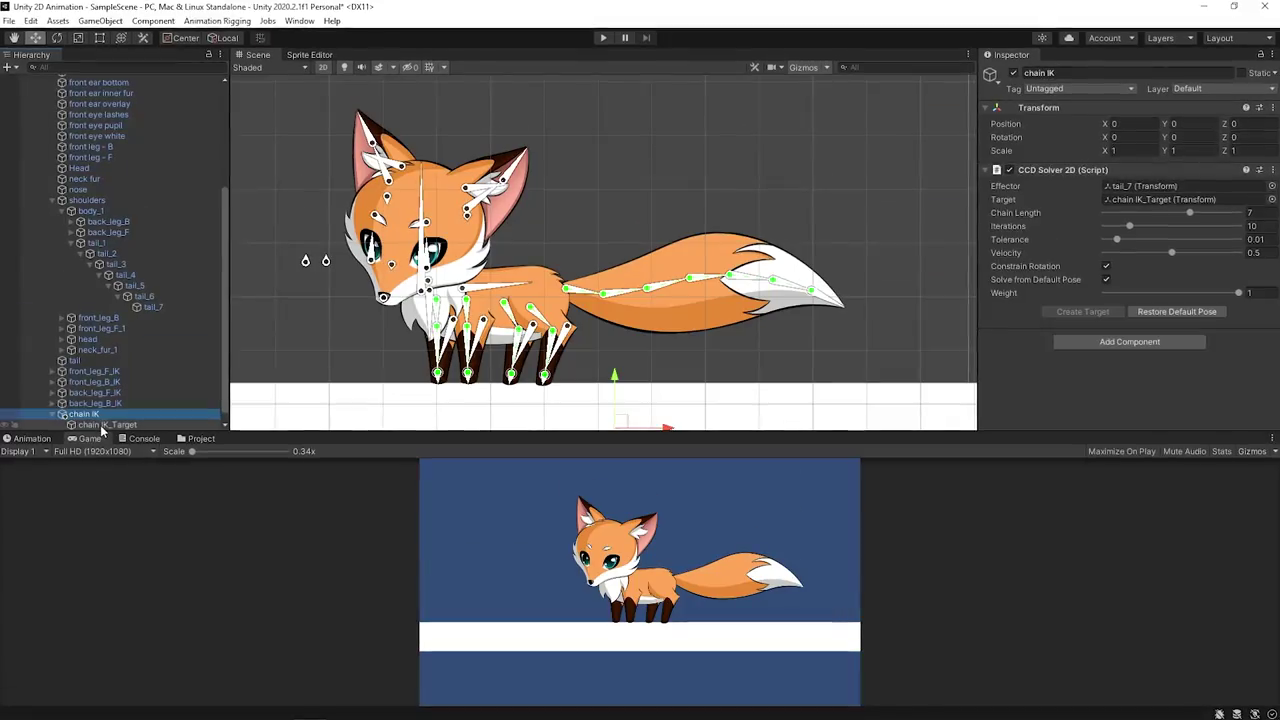
scroll(848, 295, "up", 1)
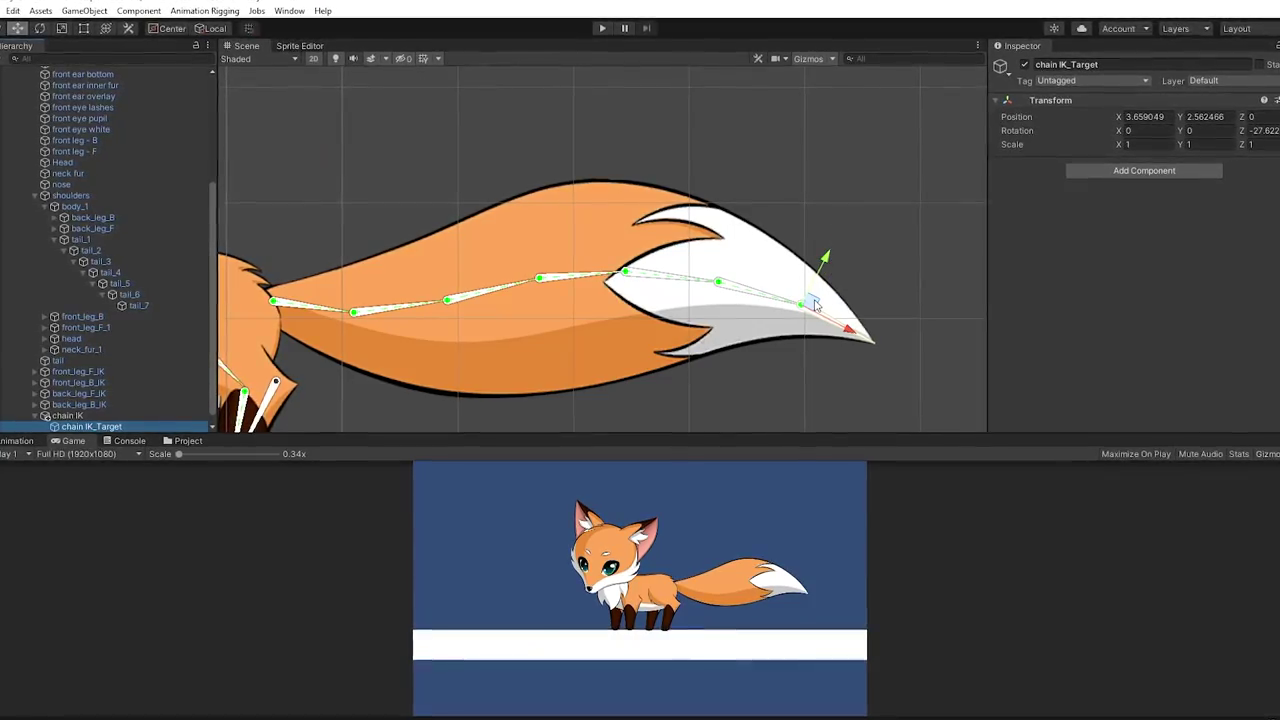
left_click_drag(820, 297, 894, 97)
scroll(835, 183, "down", 2)
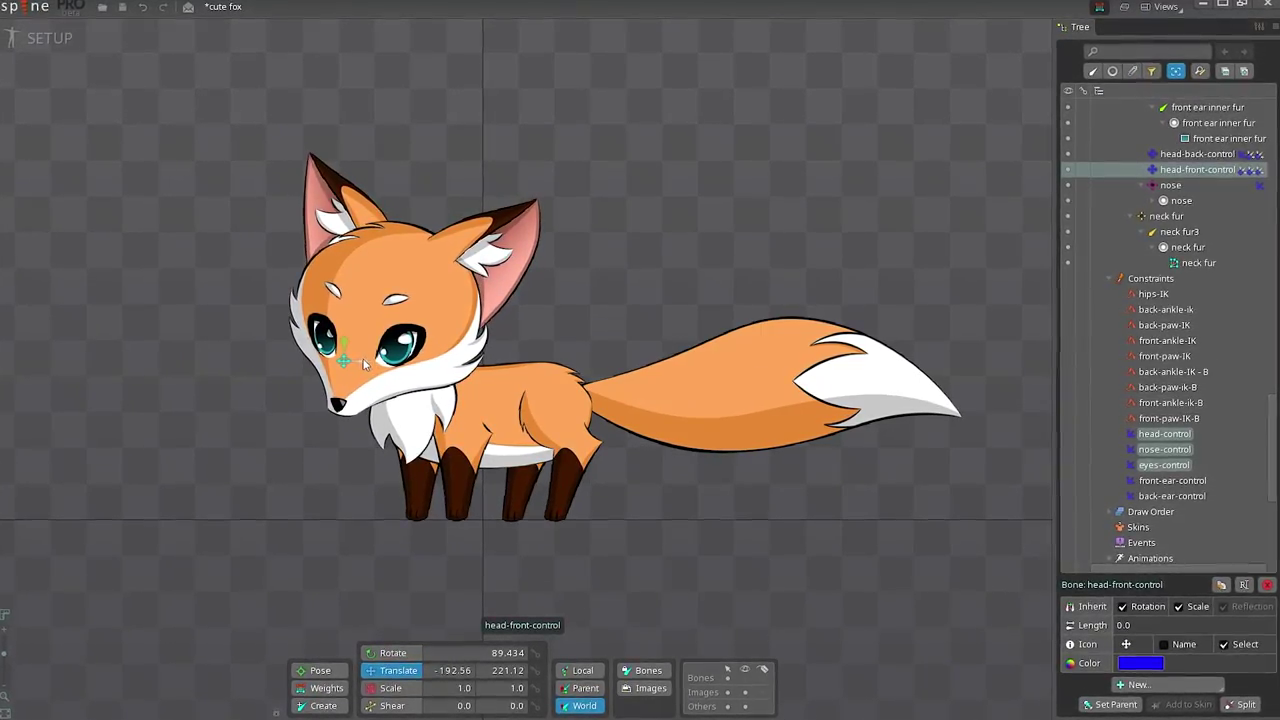
Turn the head with head-front-control, key a raised head pose at frame 8, and advance to frame 16.
left_click_drag(366, 366, 338, 356)
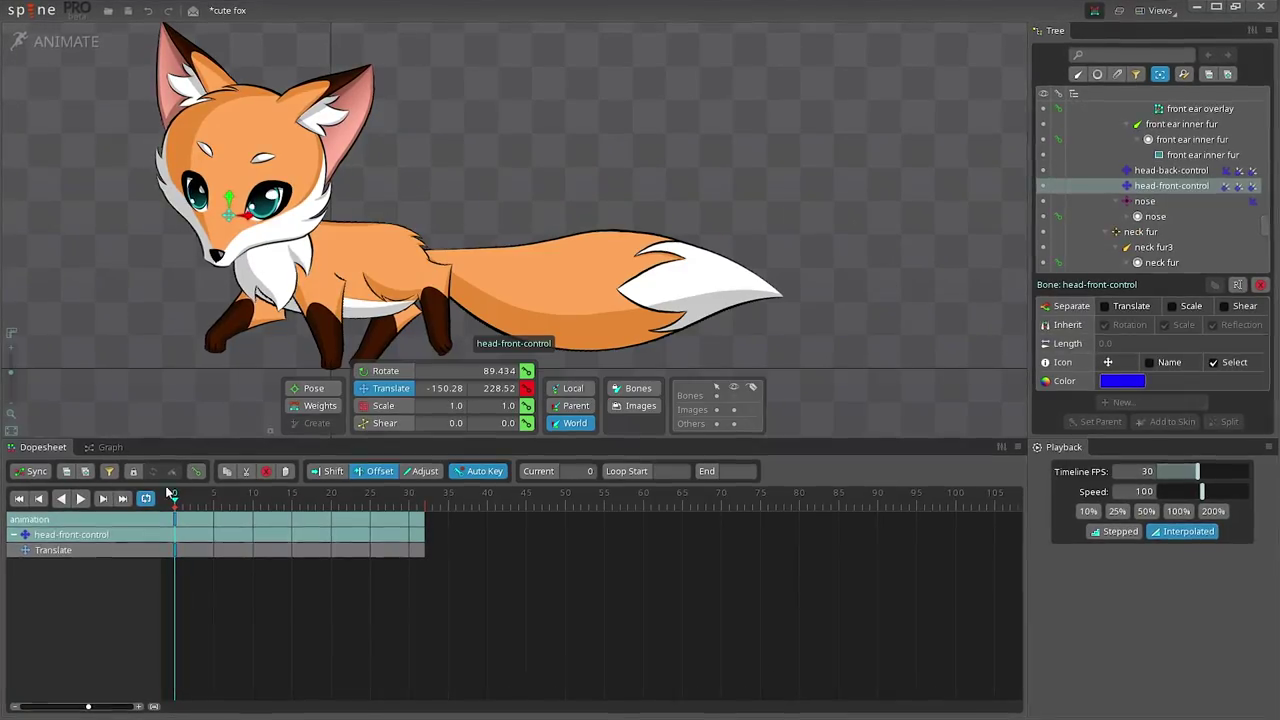
left_click_drag(170, 494, 231, 494)
left_click_drag(222, 209, 222, 192)
left_click(288, 496)
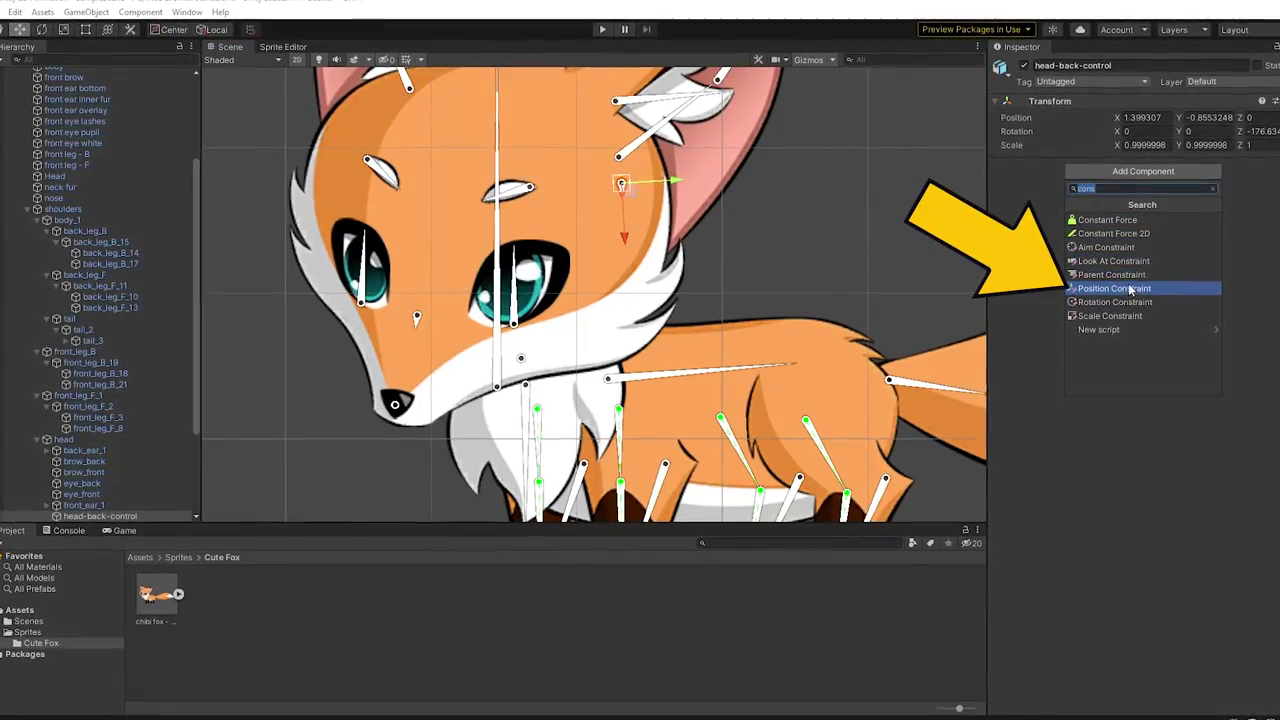
Add a Position Constraint component to head-back-control.
left_click(1121, 288)
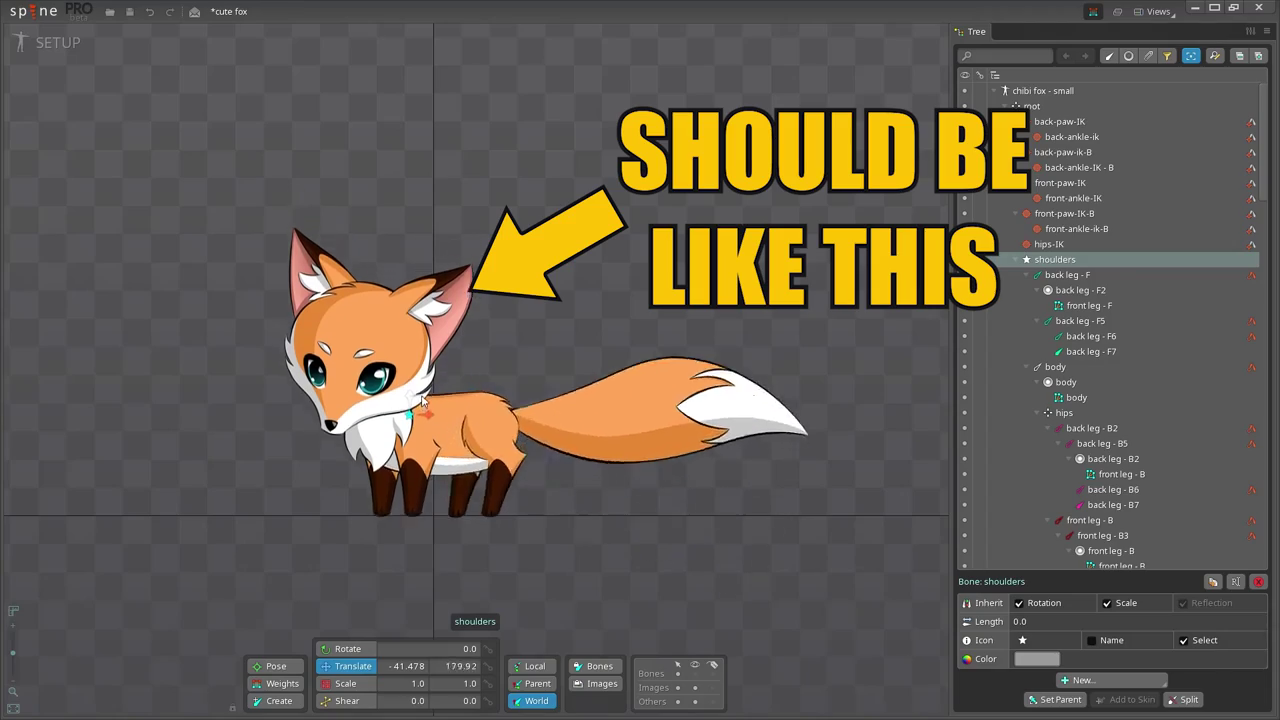
Drag the shoulders bone upward to lift the body, and re-pose the fox's head.
left_click_drag(416, 397, 424, 380)
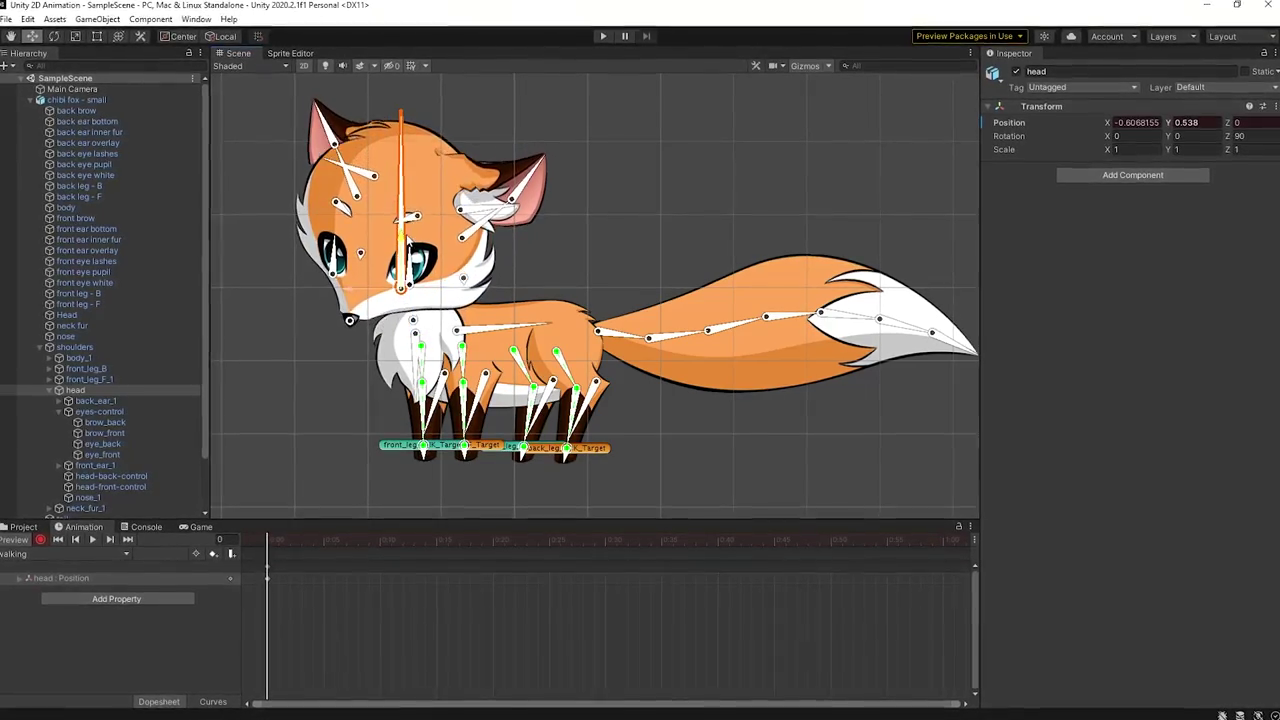
left_click_drag(406, 240, 439, 303)
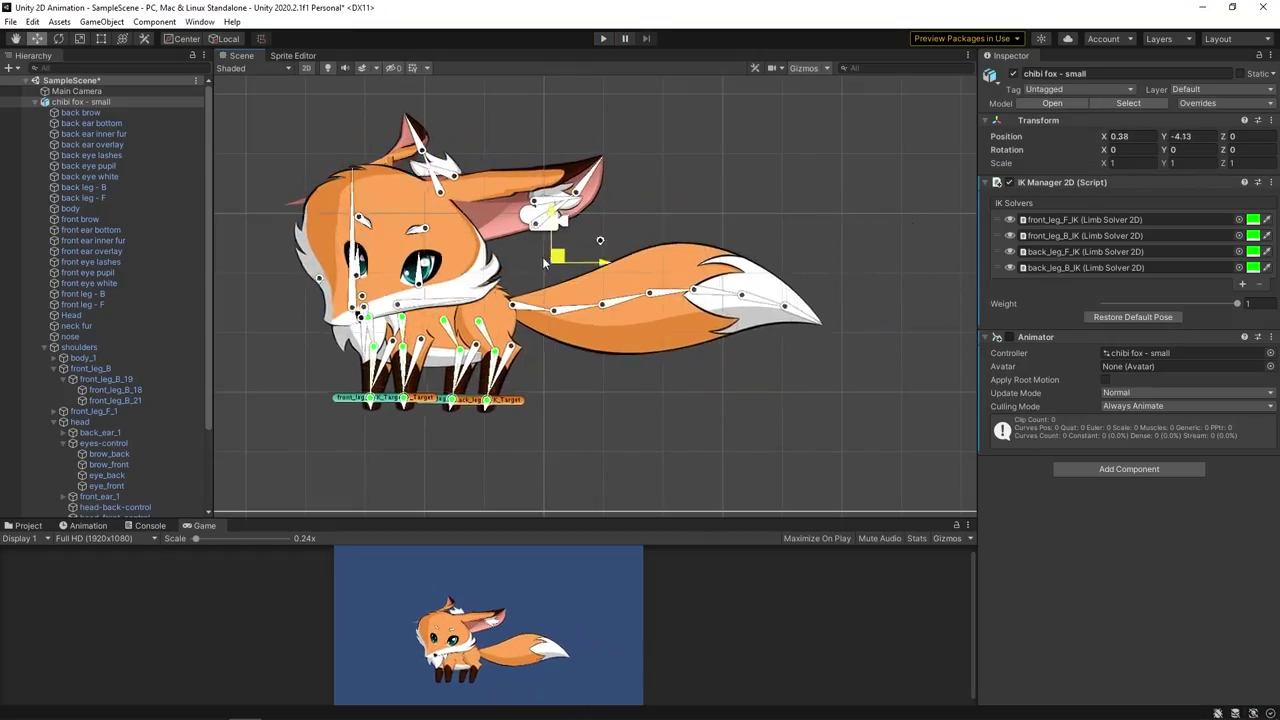
Stop Play, move head-front-control to turn the head, and inspect back_ear_1's Position Constraint.
left_click(405, 283)
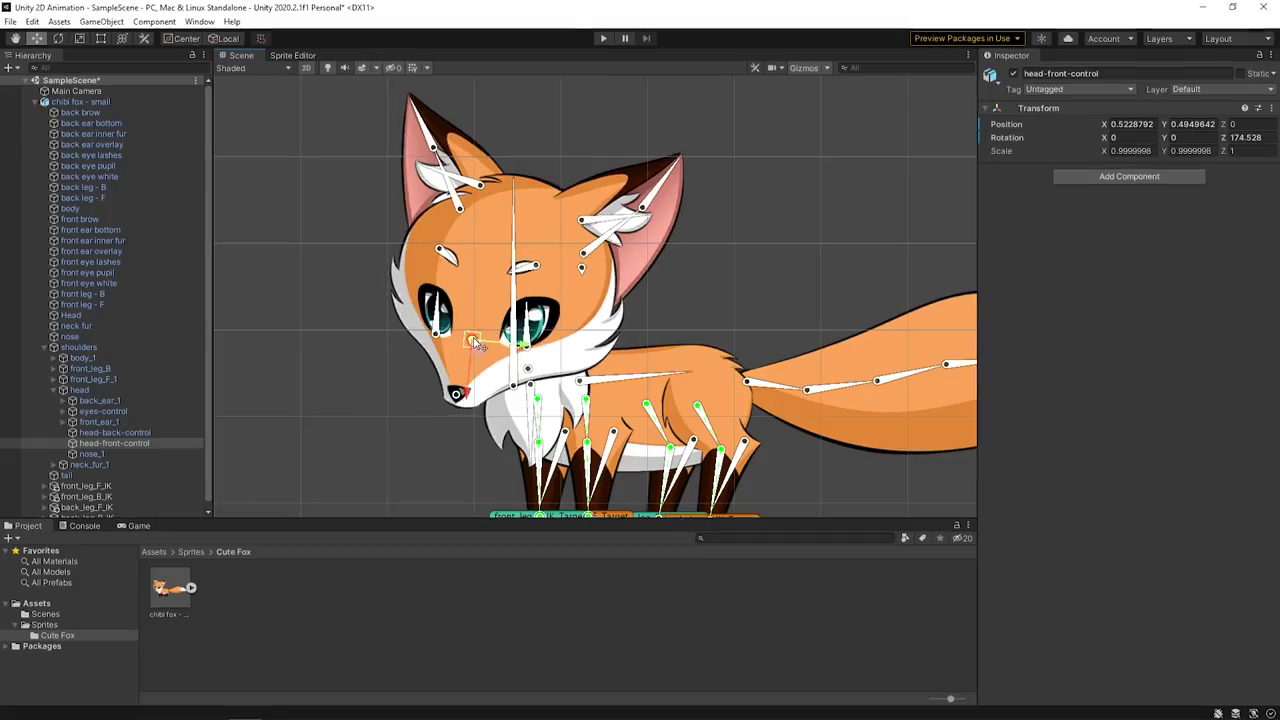
left_click_drag(458, 300, 478, 308)
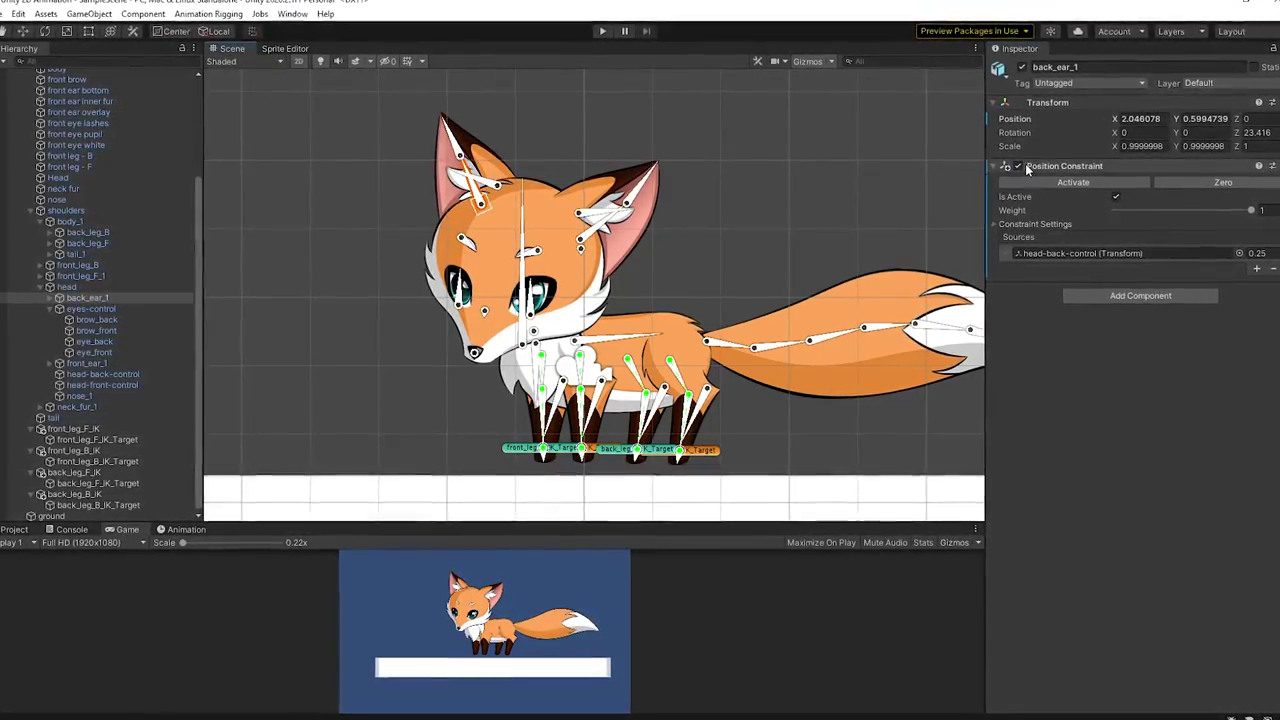
left_click(176, 298)
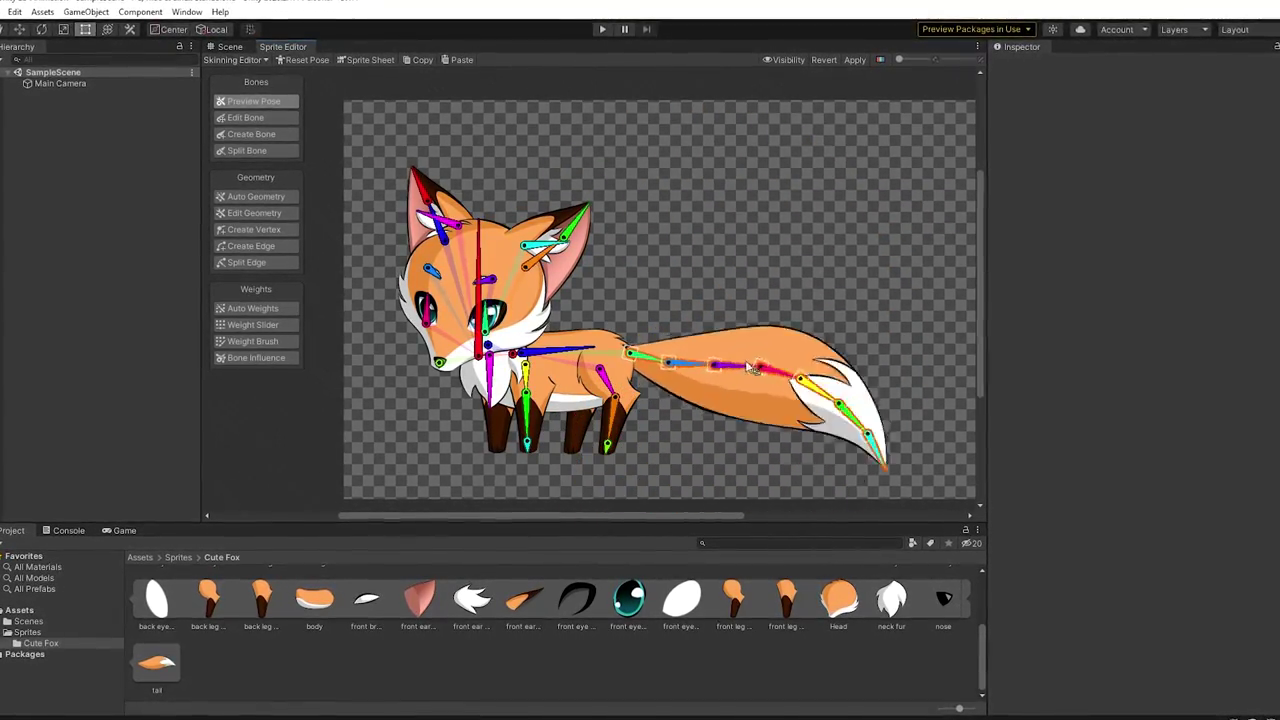
Record head-front-control position keys in the walking clip, moving the head toward the forehead.
mouse_move(829, 400)
left_mouse_down()
mouse_move(682, 303)
mouse_move(830, 380)
left_mouse_up()
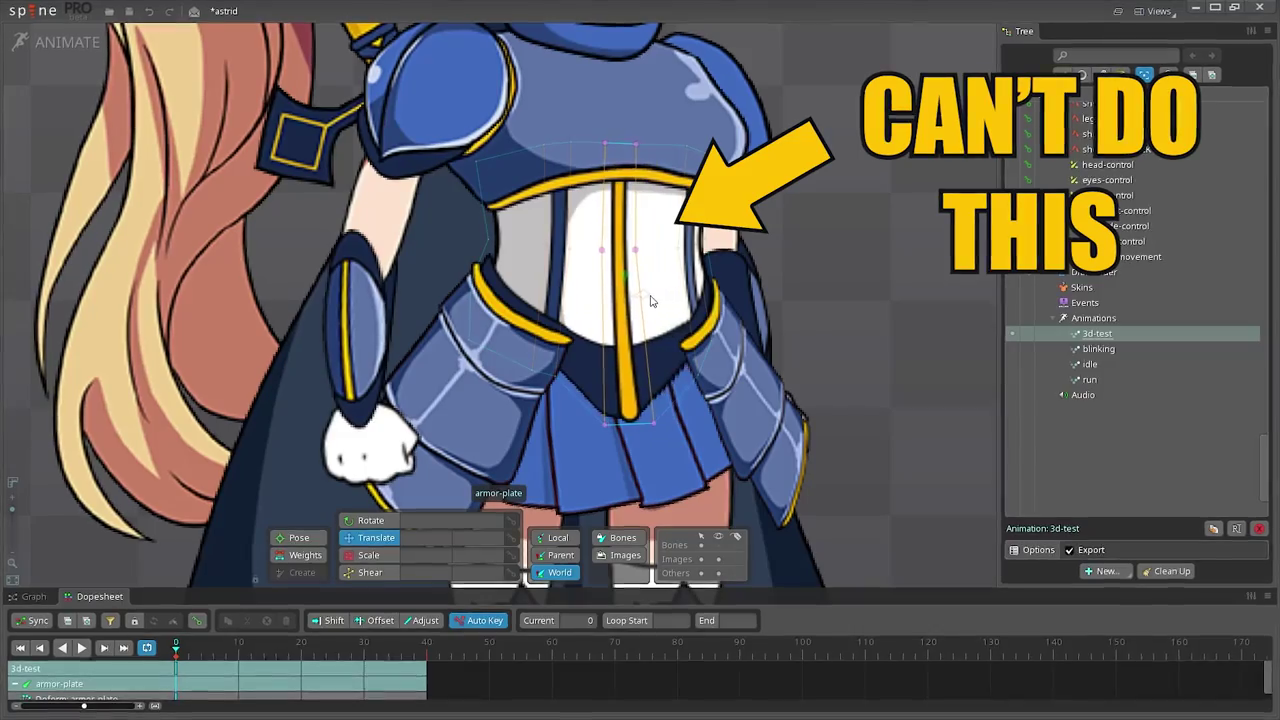
left_click_drag(650, 300, 670, 304)
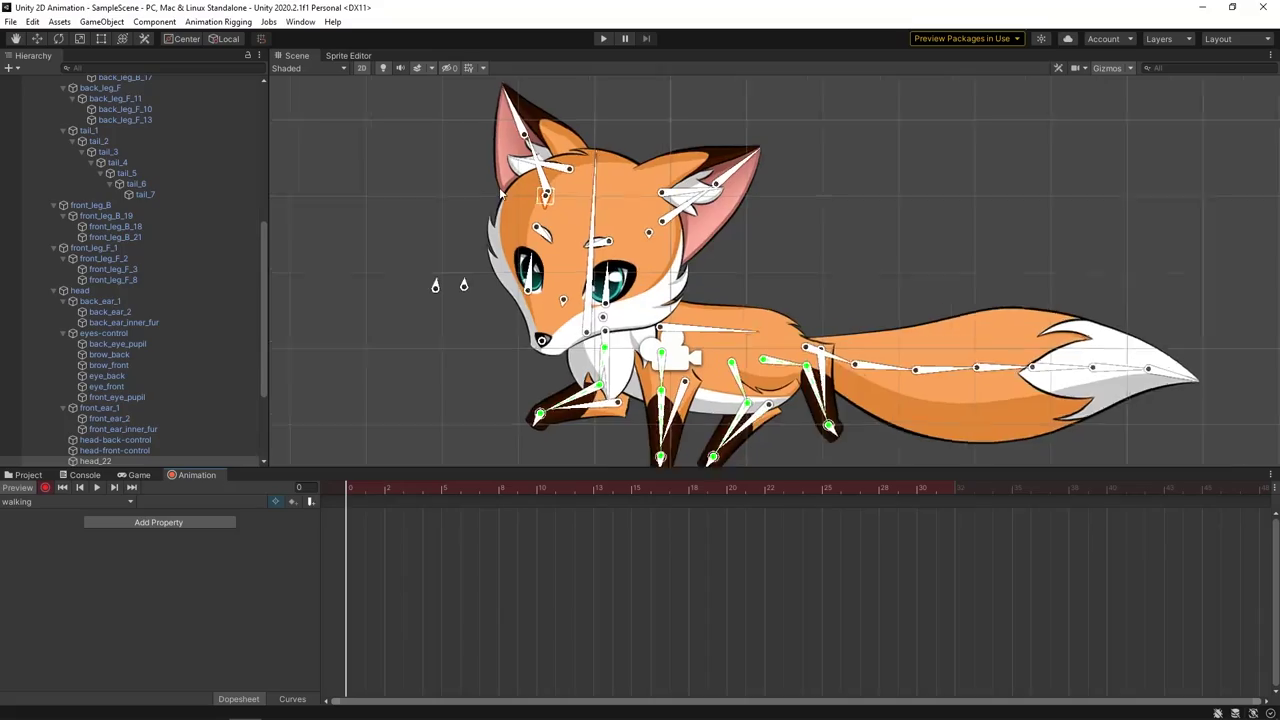
scroll(500, 195, "up", 4)
left_click_drag(547, 200, 550, 203)
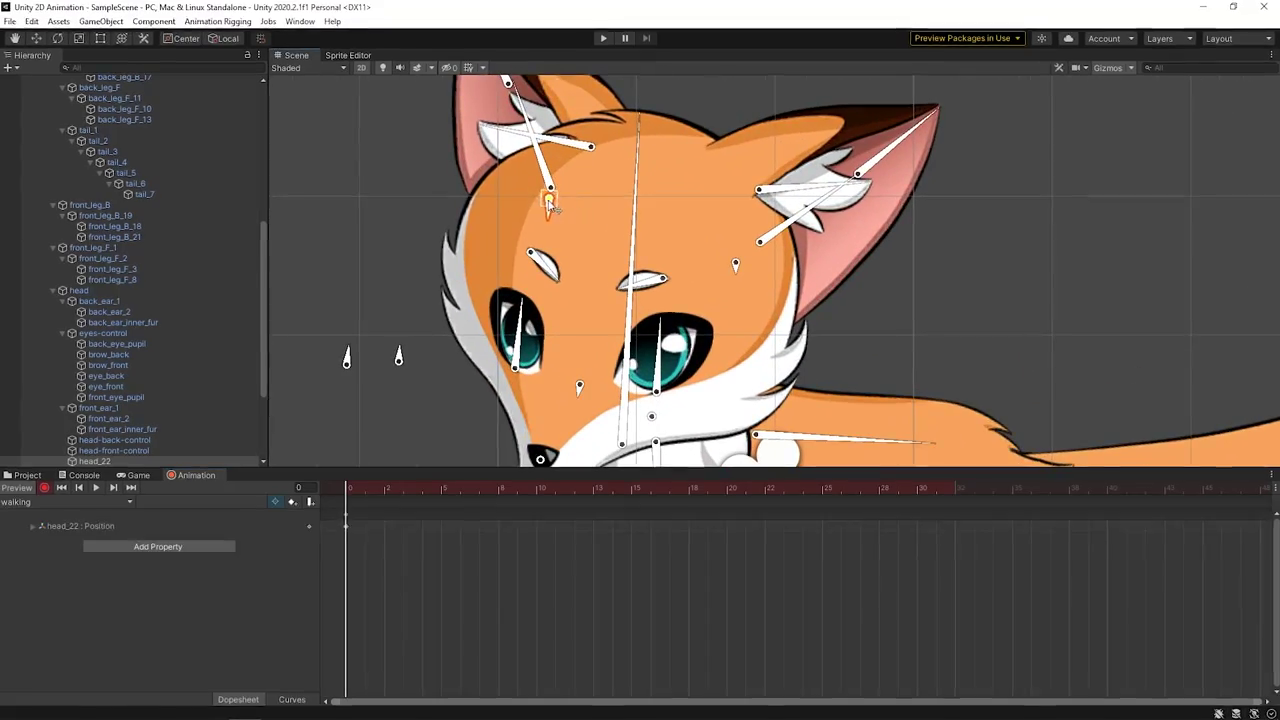
left_click_drag(433, 170, 620, 235)
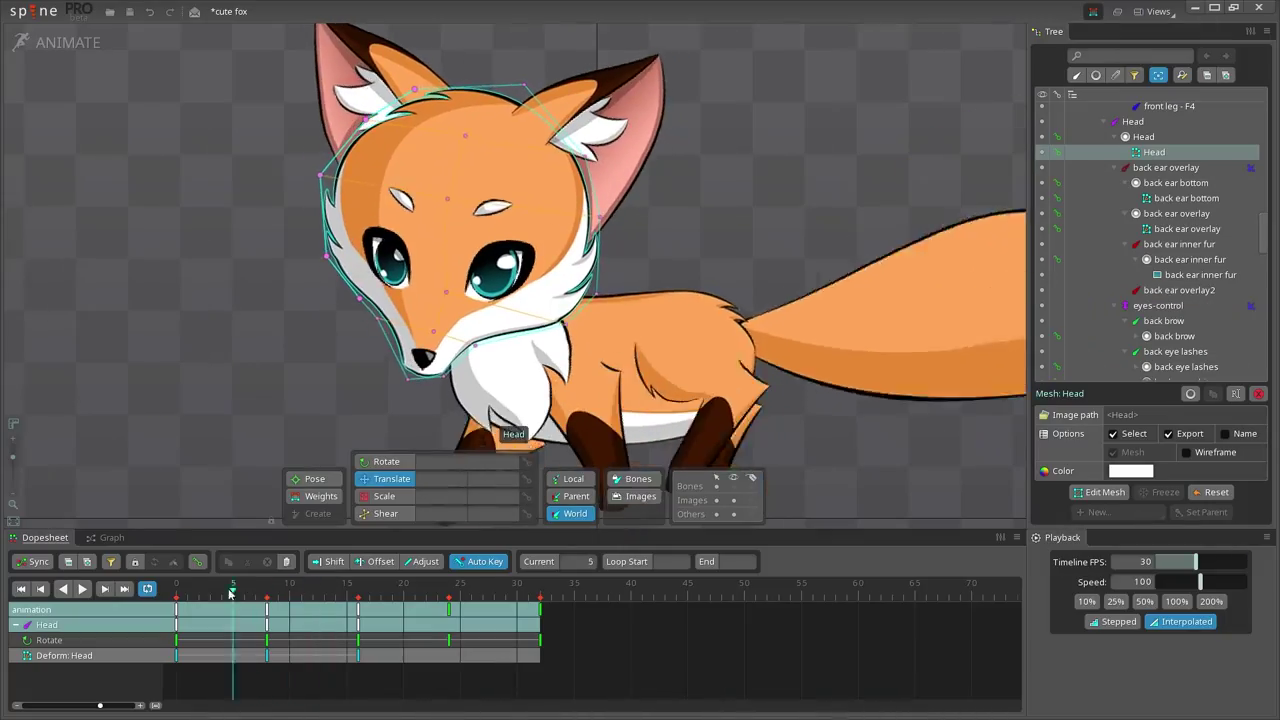
Rotate the tail bones upward and key them at frame 24, then return to frame 16.
left_click_drag(240, 592, 355, 592)
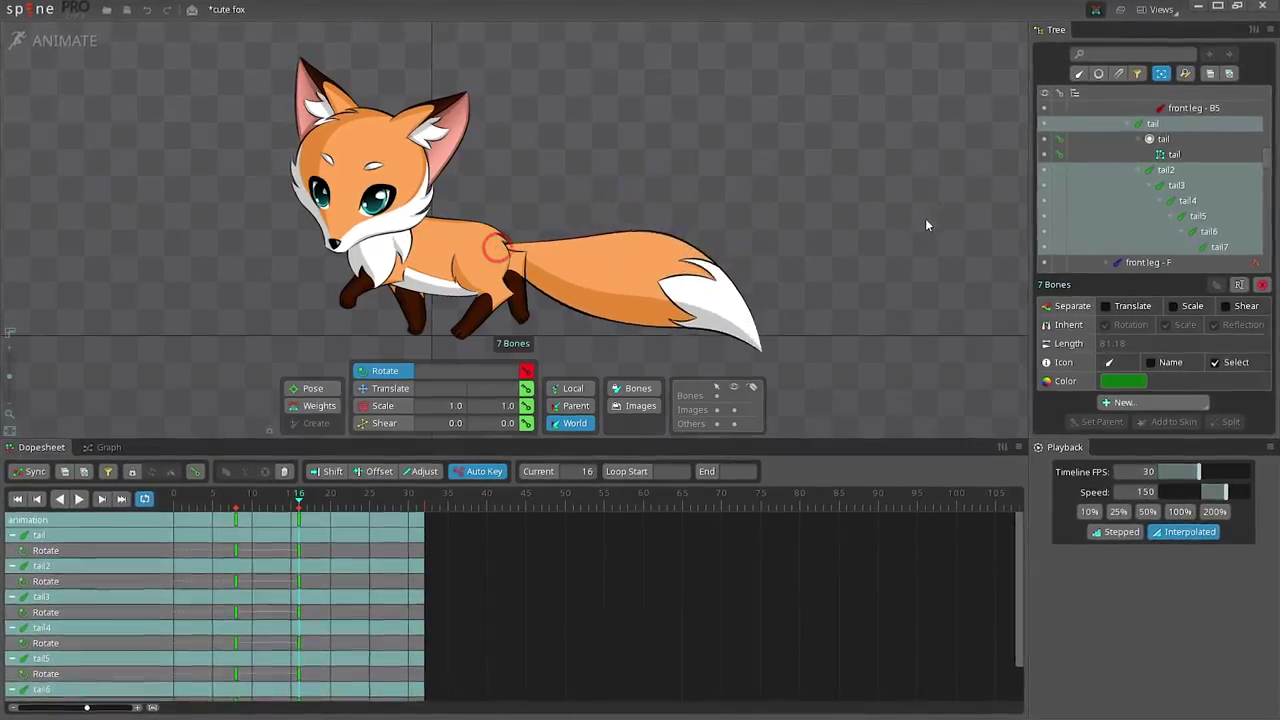
left_click(363, 494)
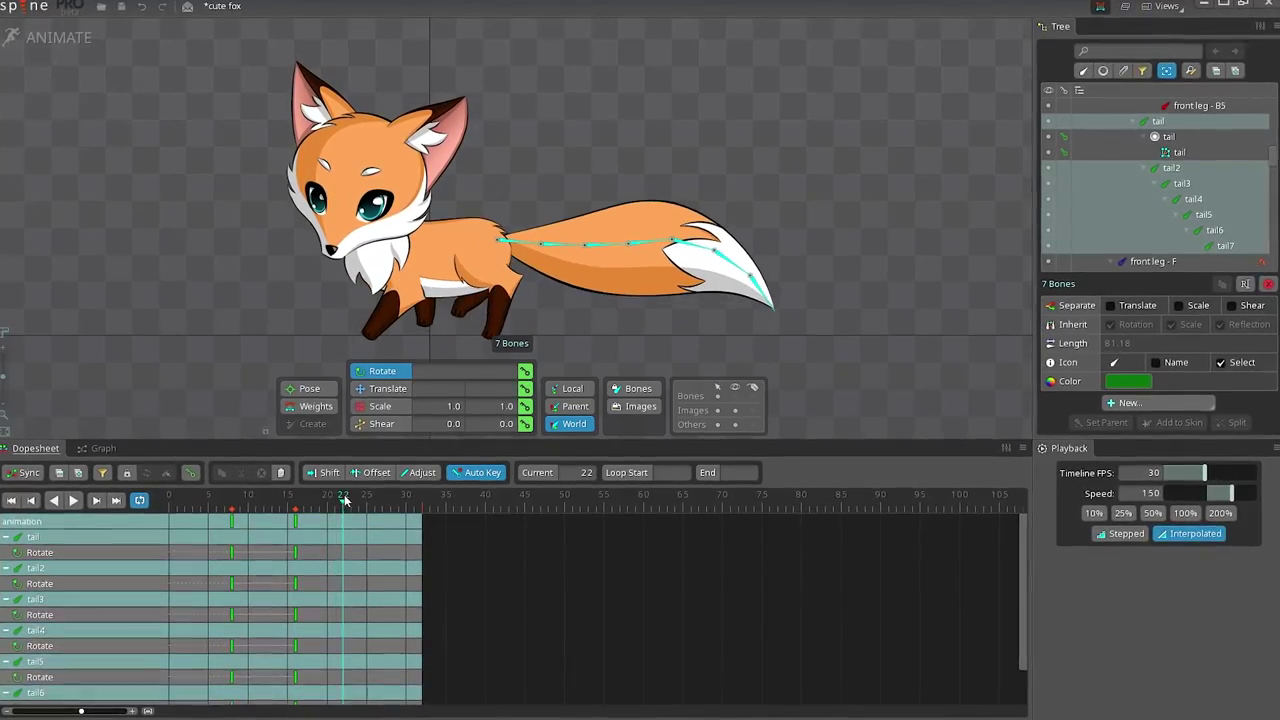
left_click_drag(740, 320, 881, 211)
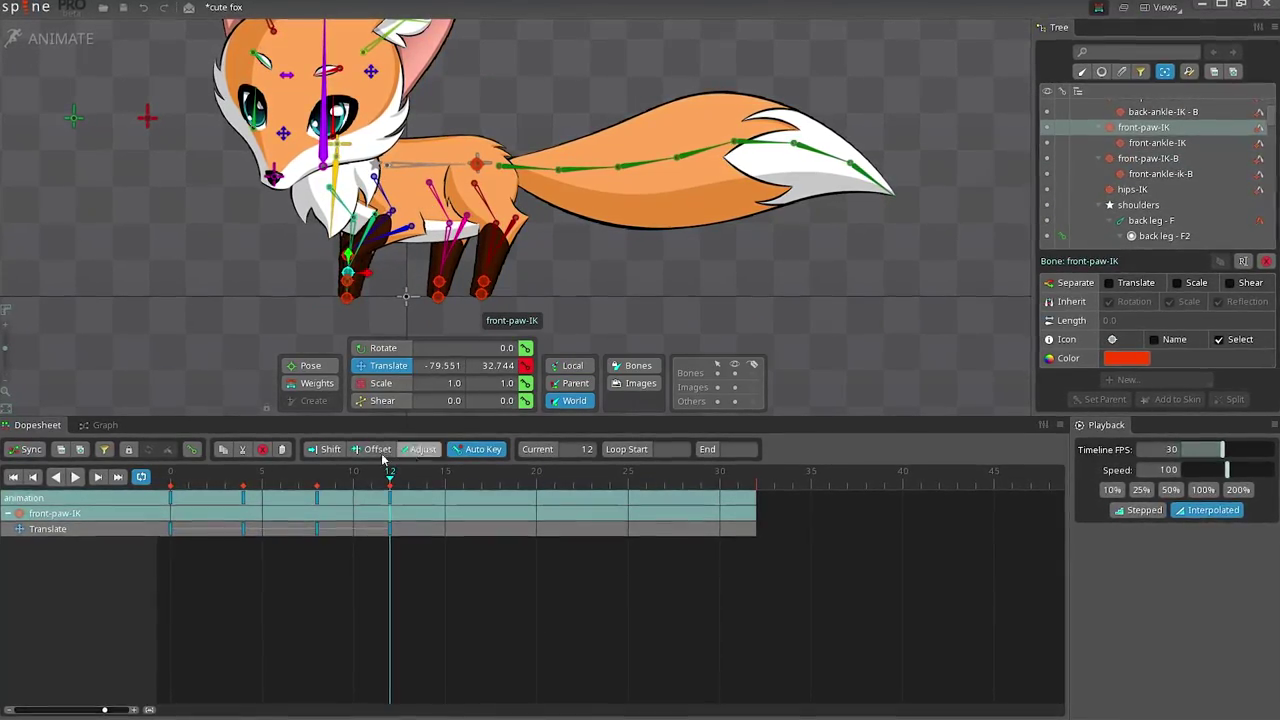
left_click(459, 490)
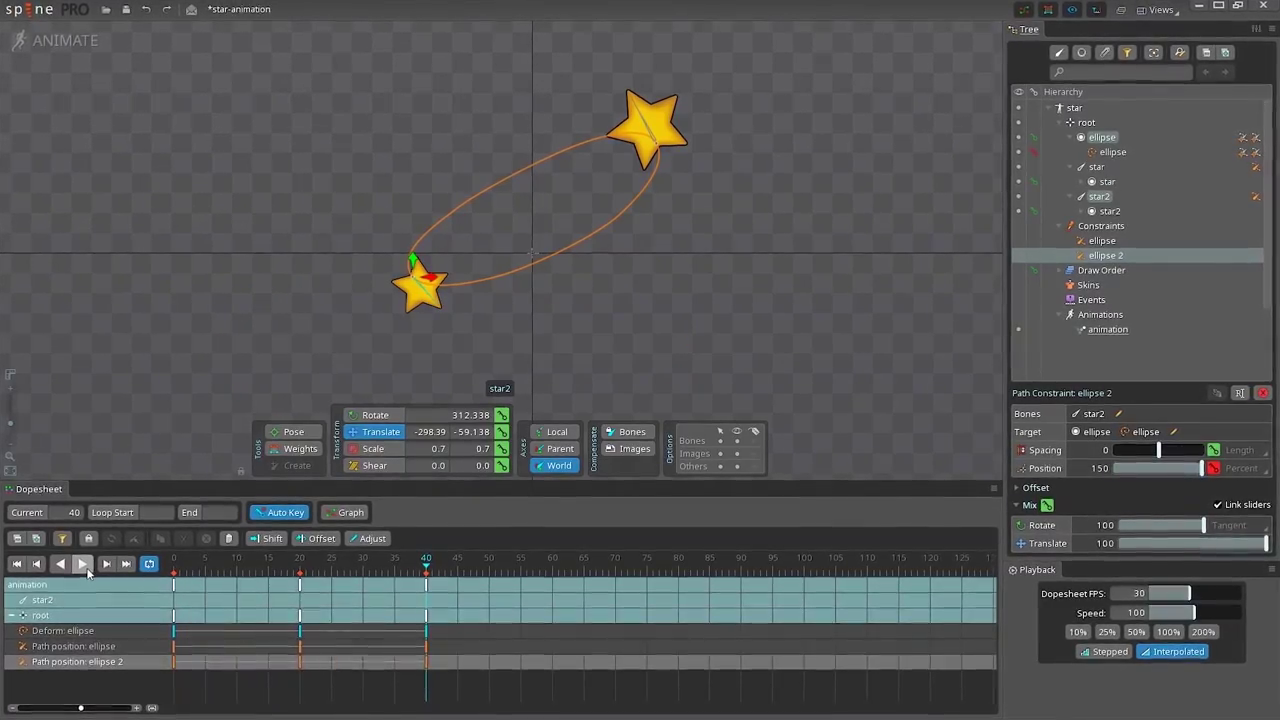
Preview the stars moving on the ellipse and straighten a vertex handle to smooth the curve.
left_click(82, 566)
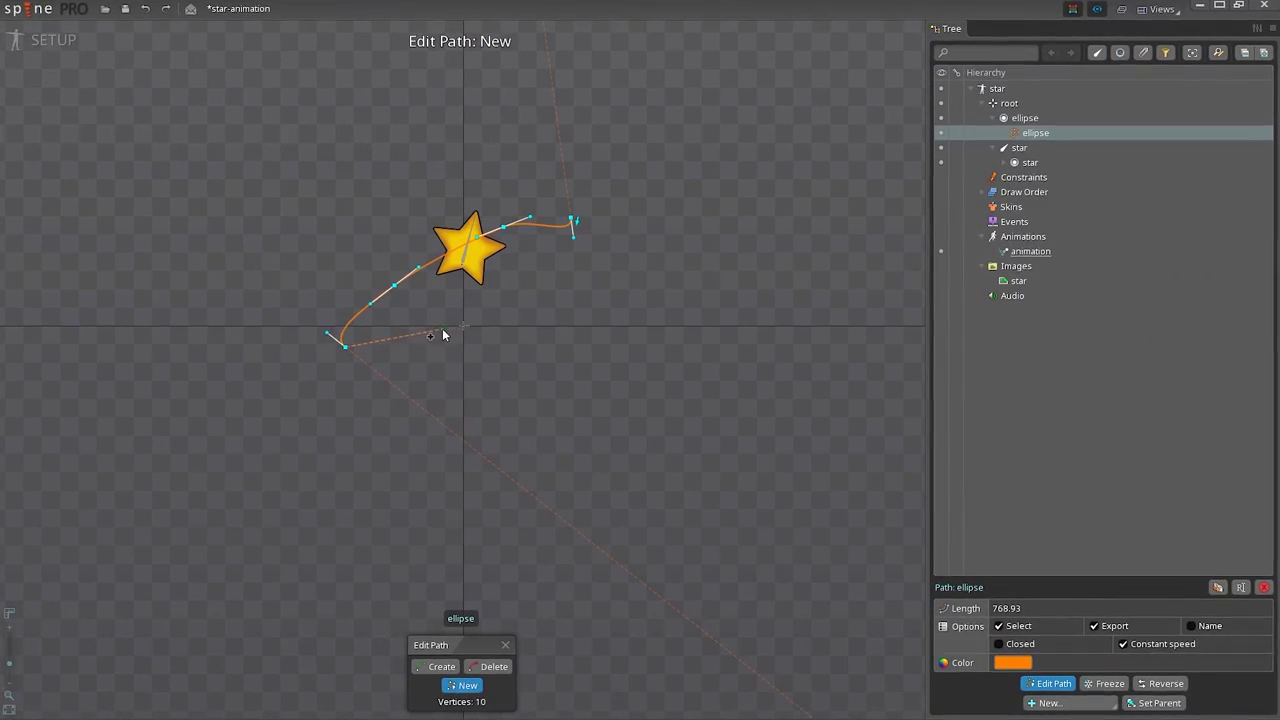
left_click_drag(572, 235, 568, 237)
scroll(568, 237, "up", 3)
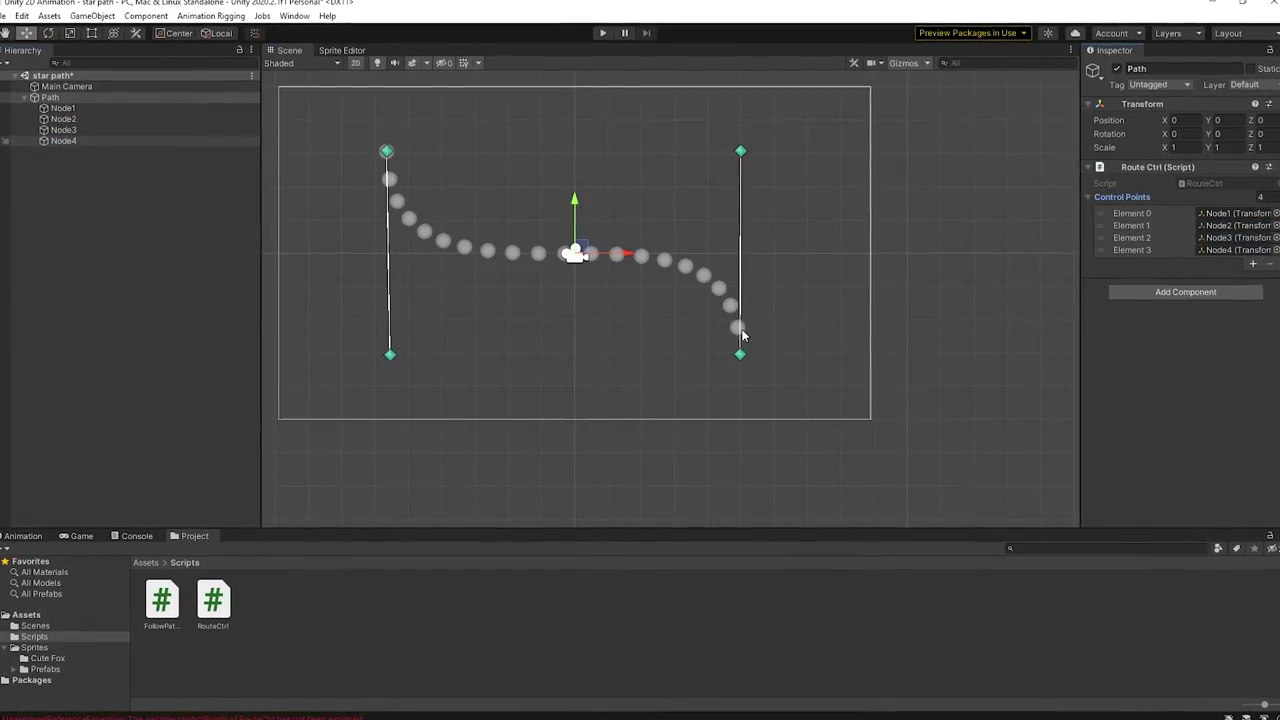
Drag Node3 down and right to reshape the star's looping route, then run the scene.
left_click(740, 151)
left_click_drag(746, 157, 786, 186)
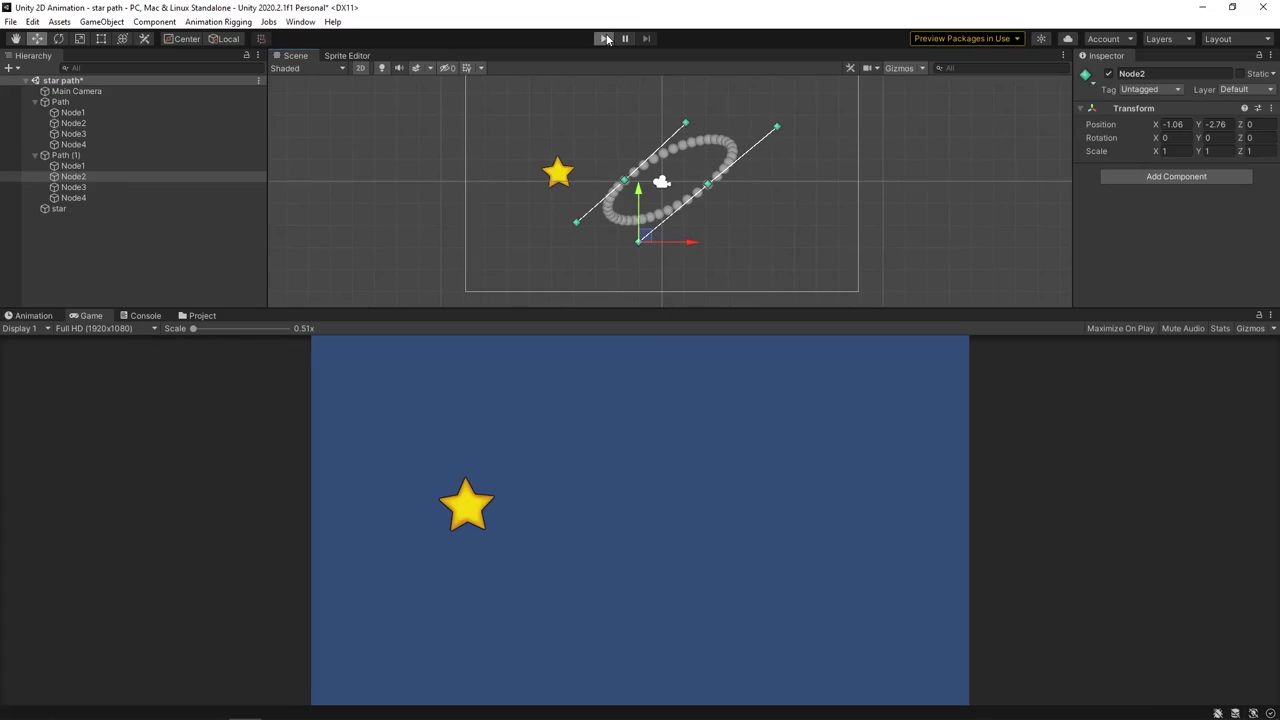
left_click(606, 38)
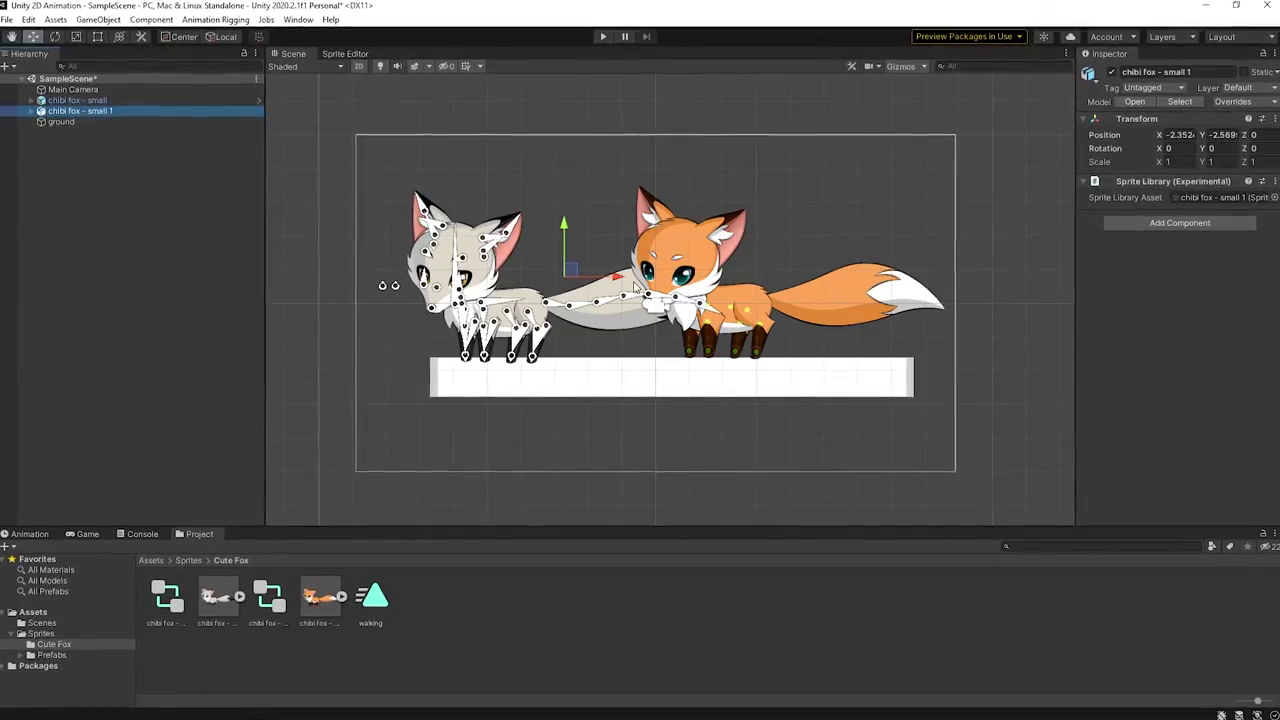
scroll(395, 289, "up", 5)
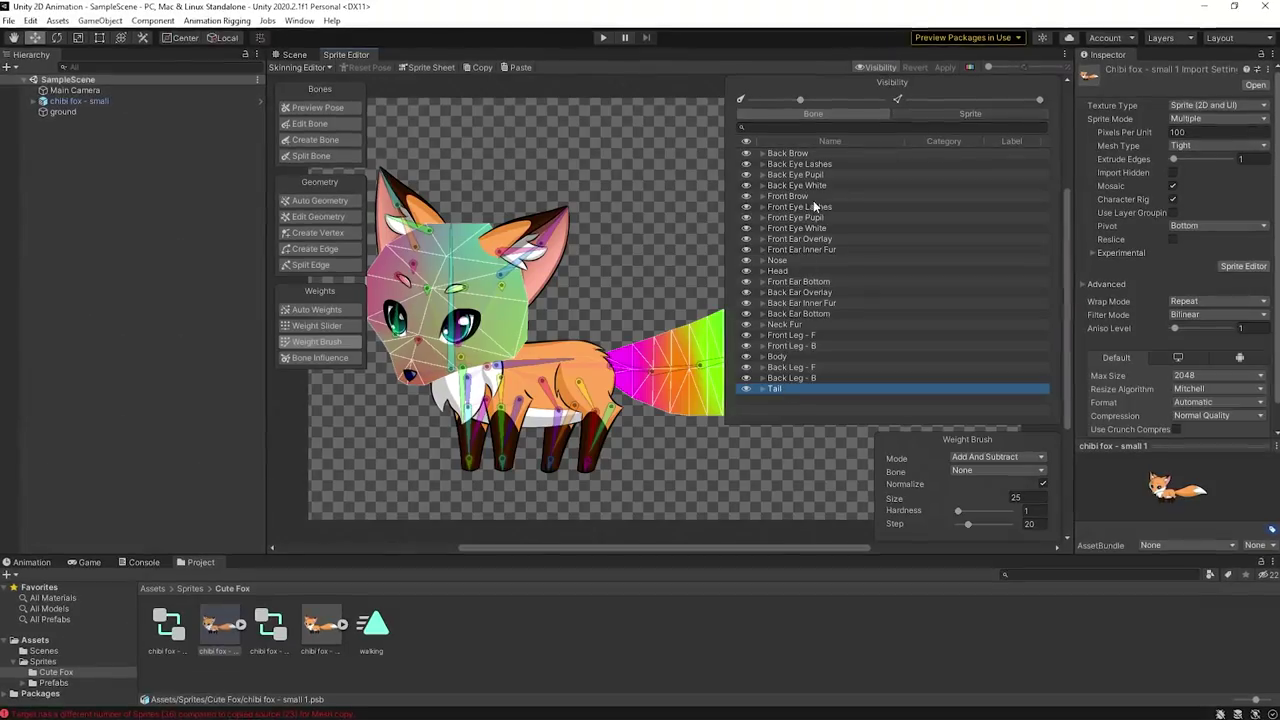
Convert all fox layer groups into Sprite Resolver categories and set the Tail label to orange.
left_click(865, 152, "shift")
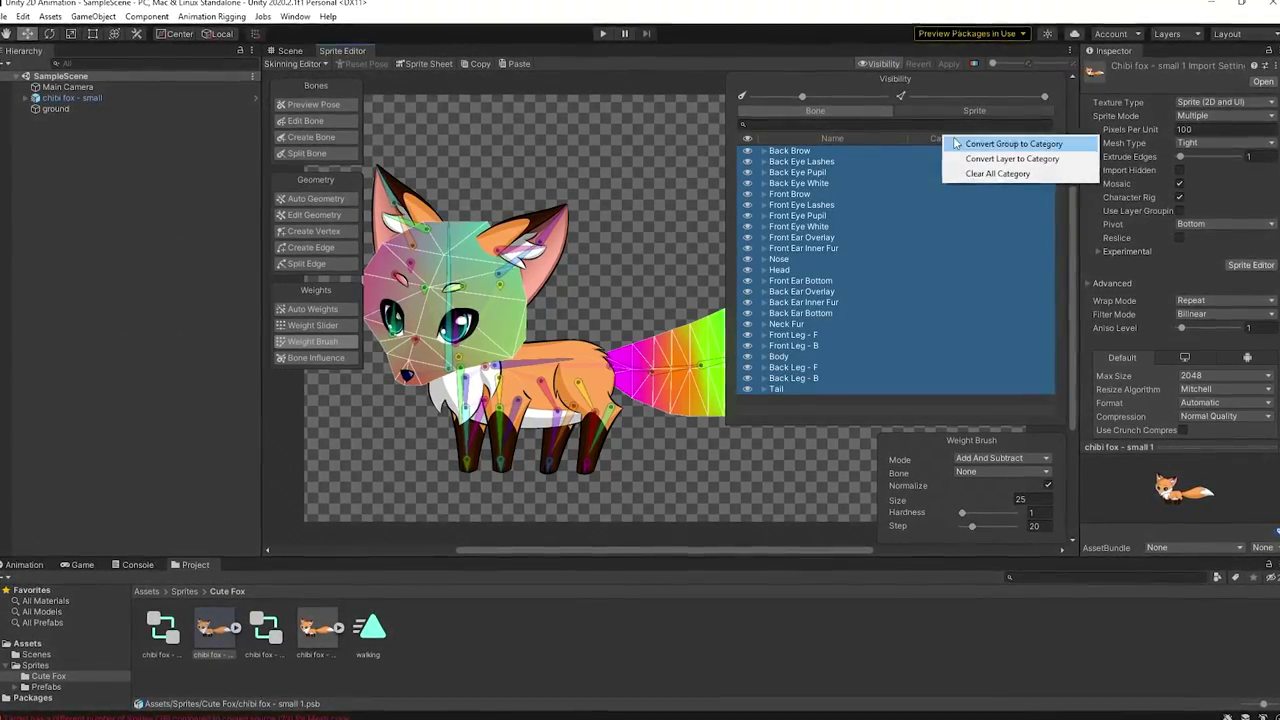
left_click(1010, 142)
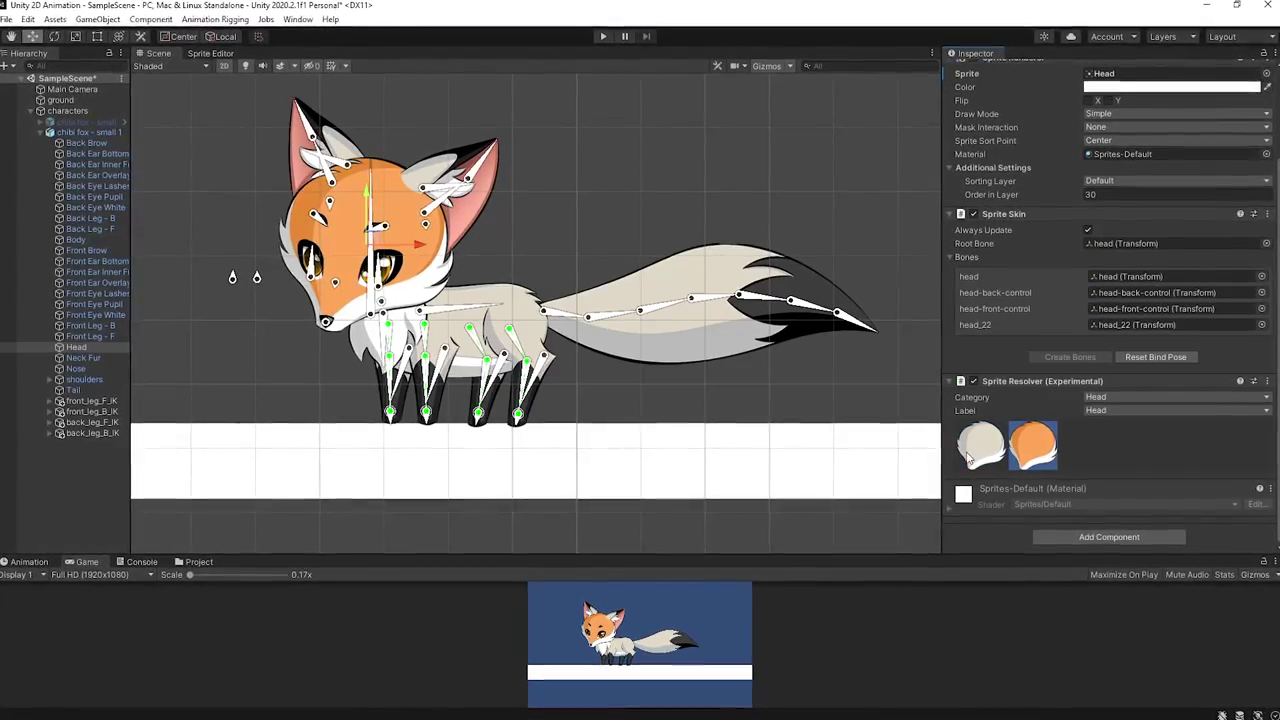
left_click(700, 310)
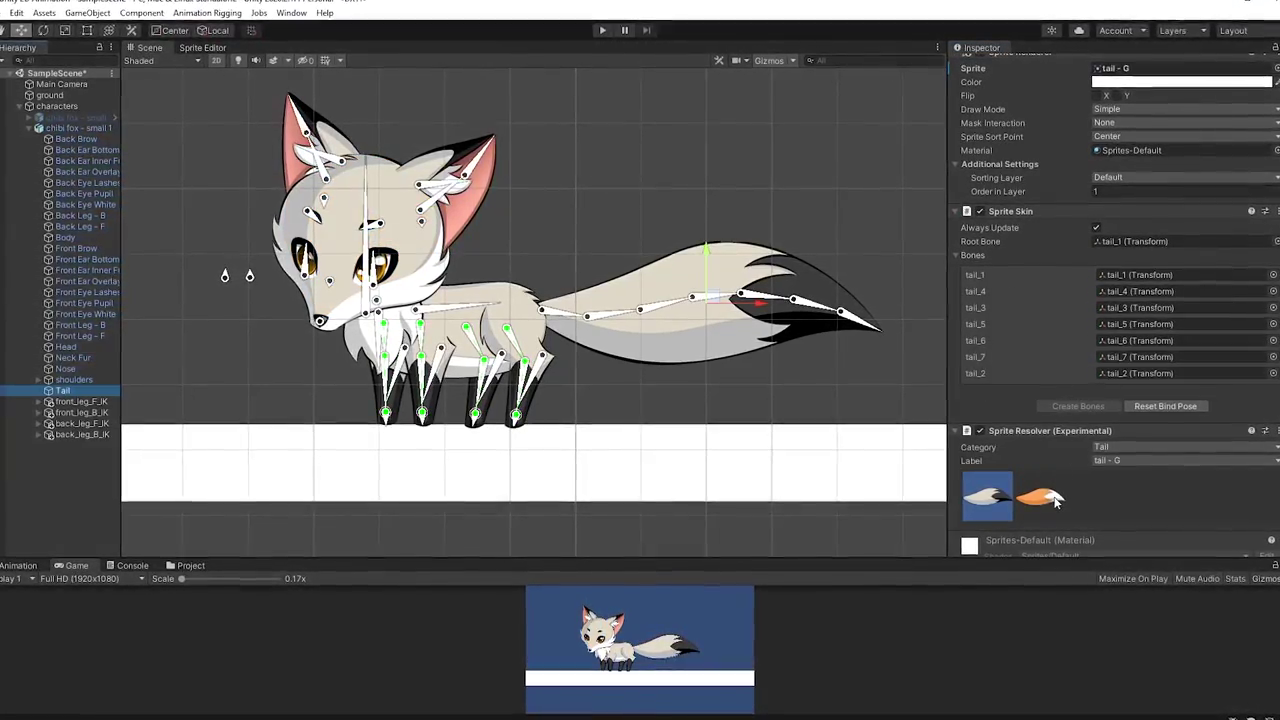
left_click(1030, 494)
left_click(982, 494)
left_click(1030, 500)
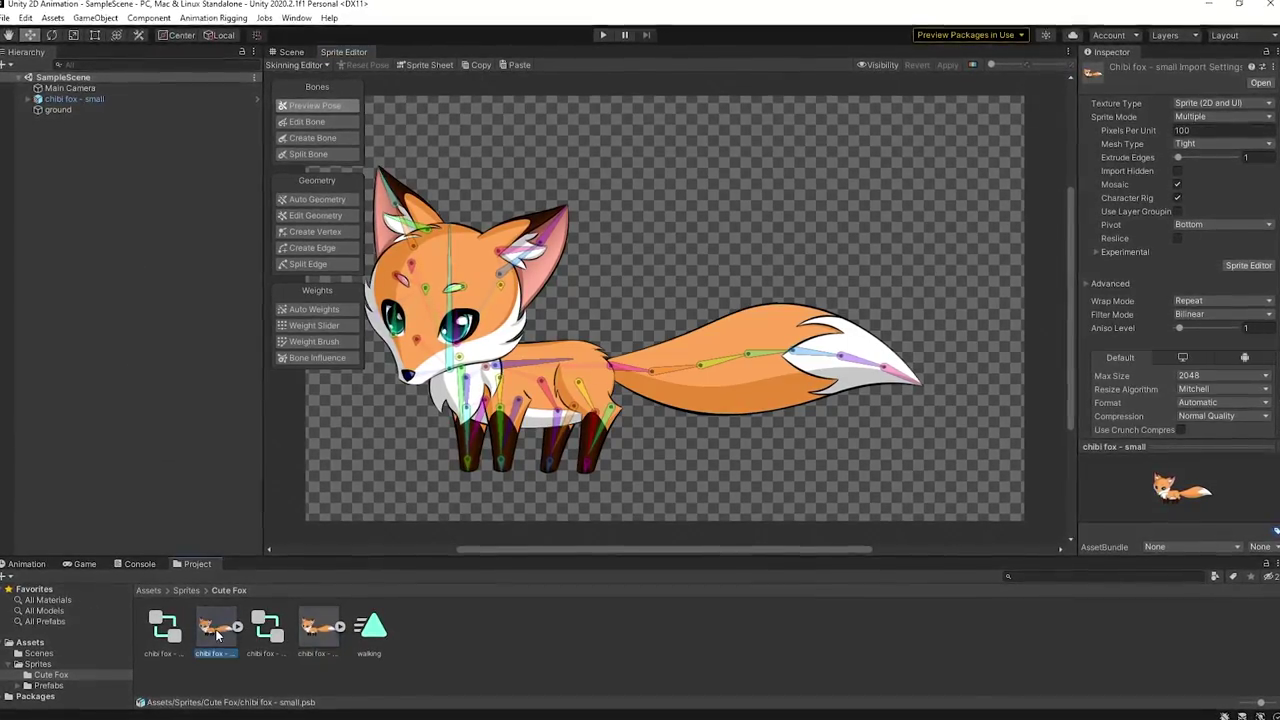
Paste the copied bones onto the second fox sheet.
left_click(515, 63)
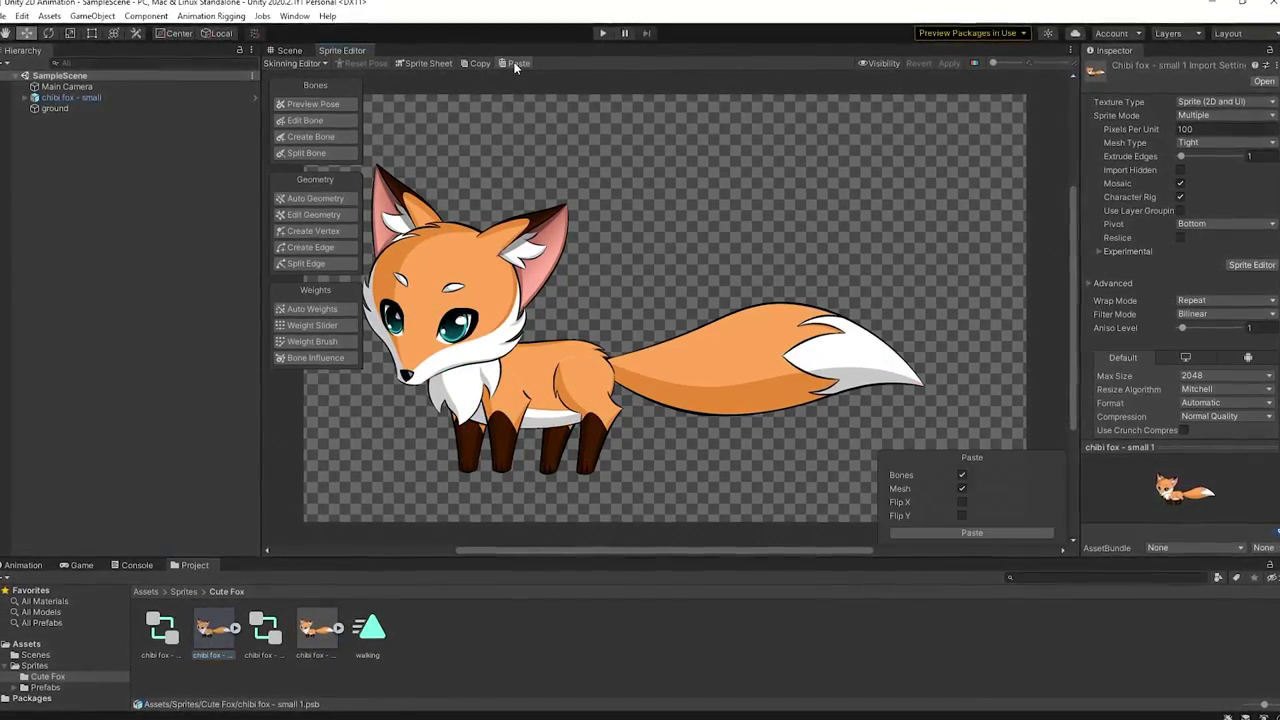
left_click(972, 532)
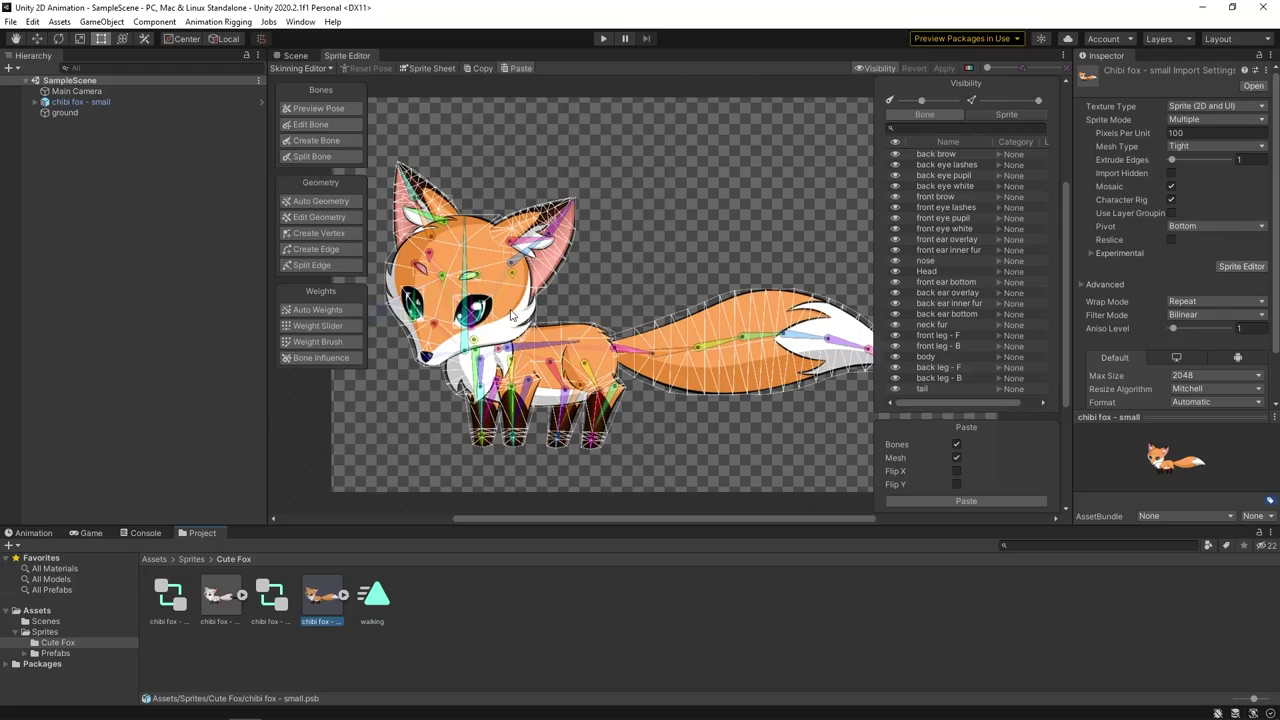
scroll(667, 272, "up", 5)
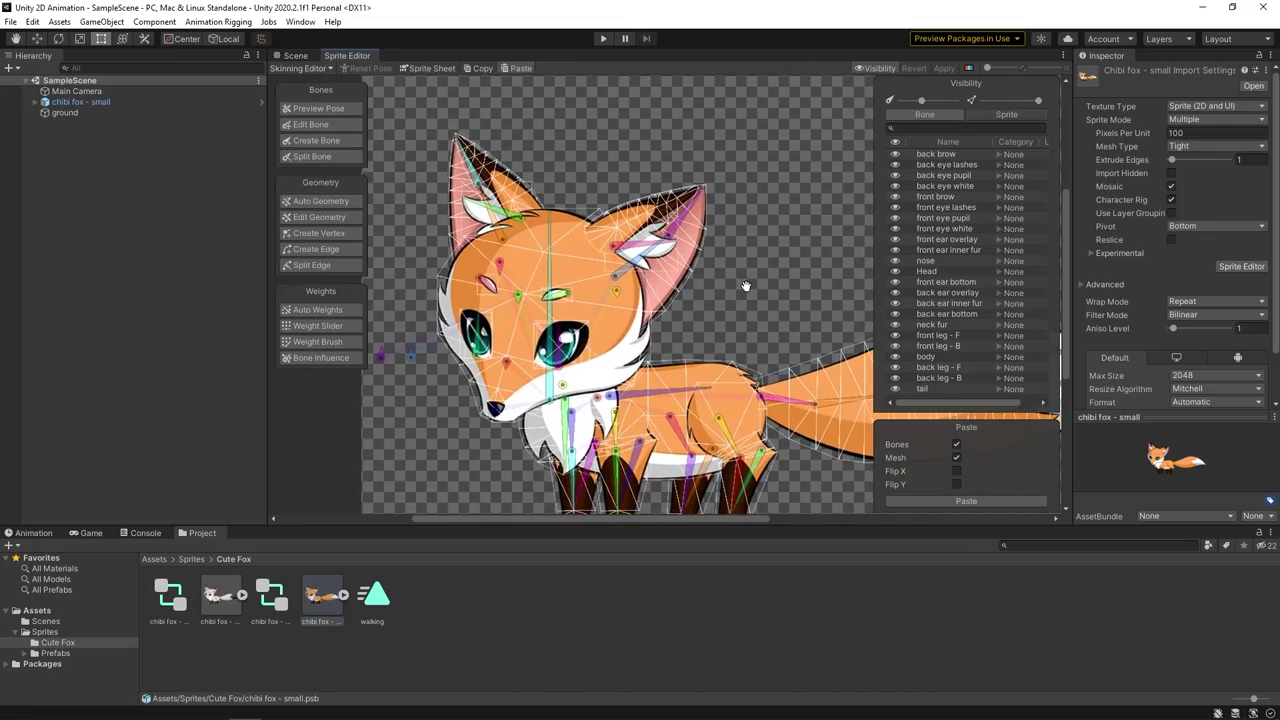
scroll(780, 275, "down", 3)
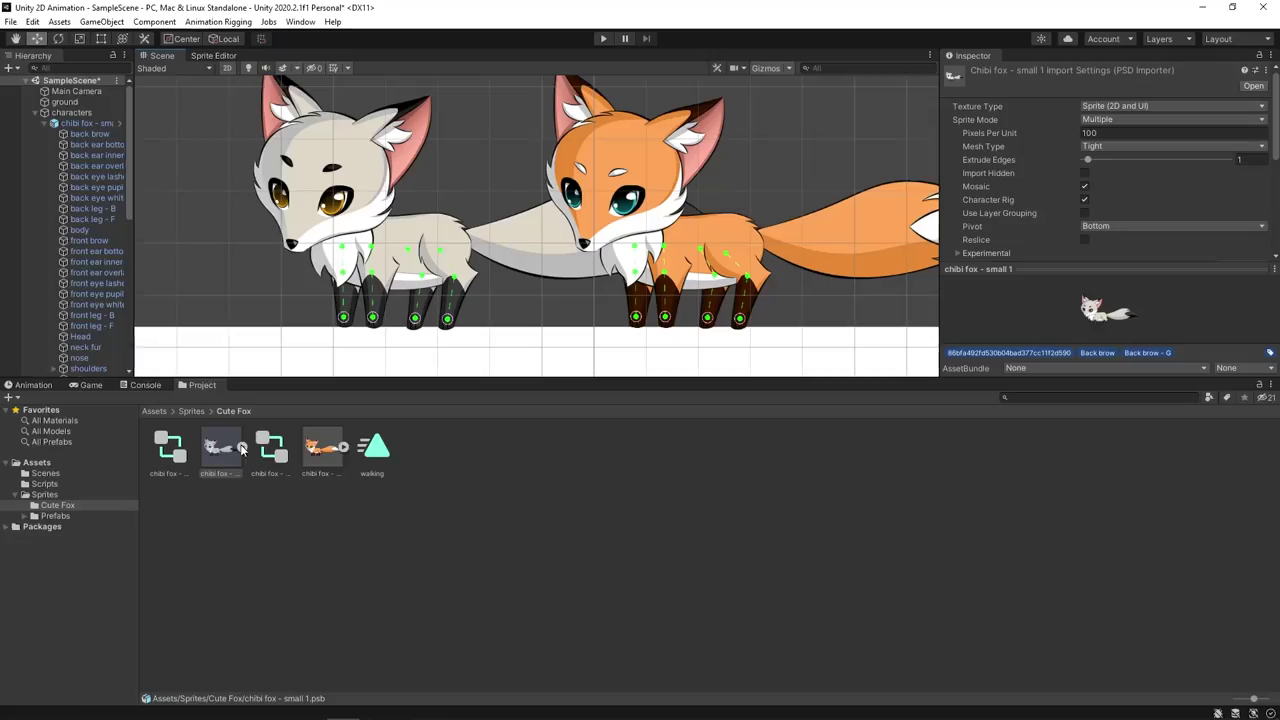
Browse the grey and orange fox assets and check the mesh-copy error on the orange sprite.
left_click(241, 449)
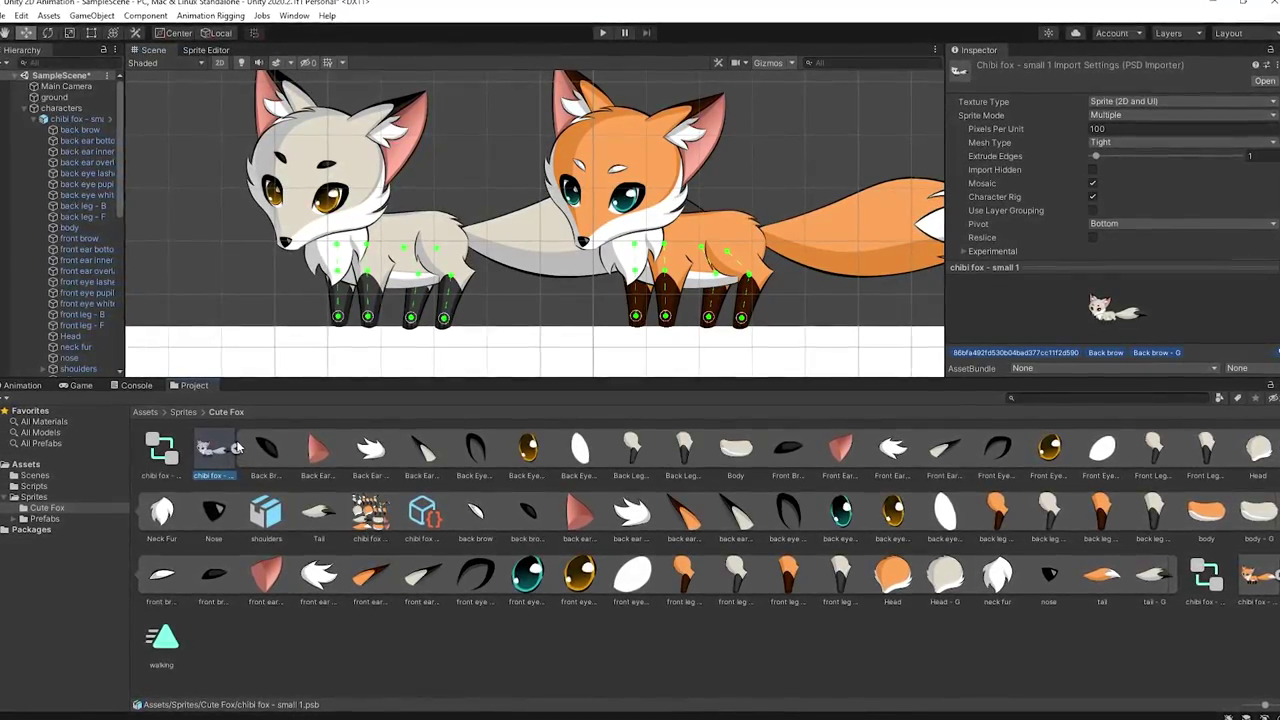
left_click(237, 448)
left_click(335, 451)
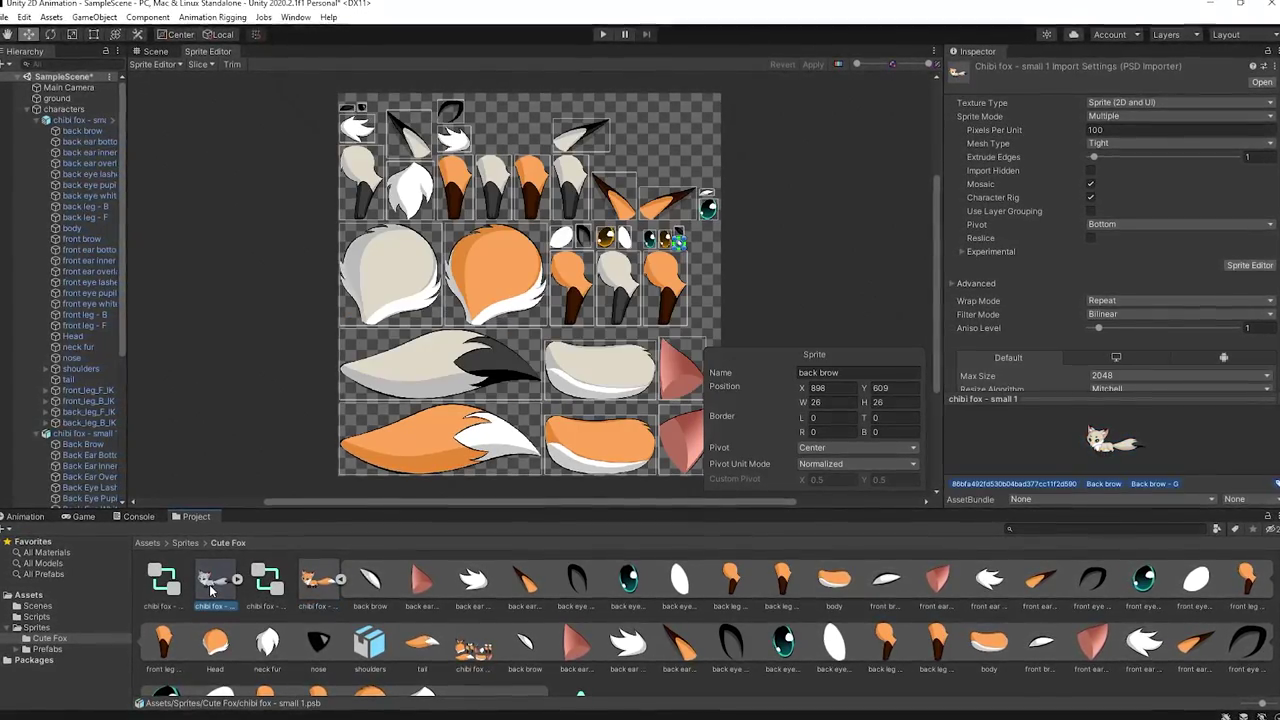
left_click(320, 590)
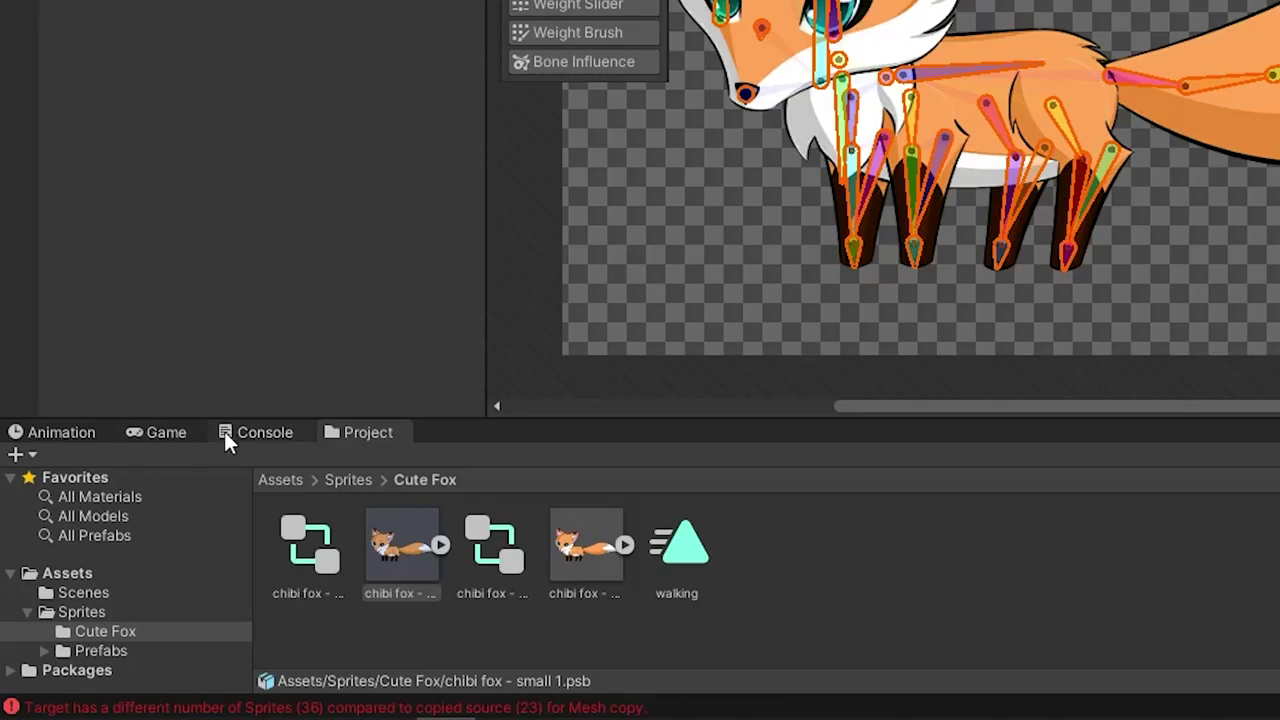
left_click(228, 433)
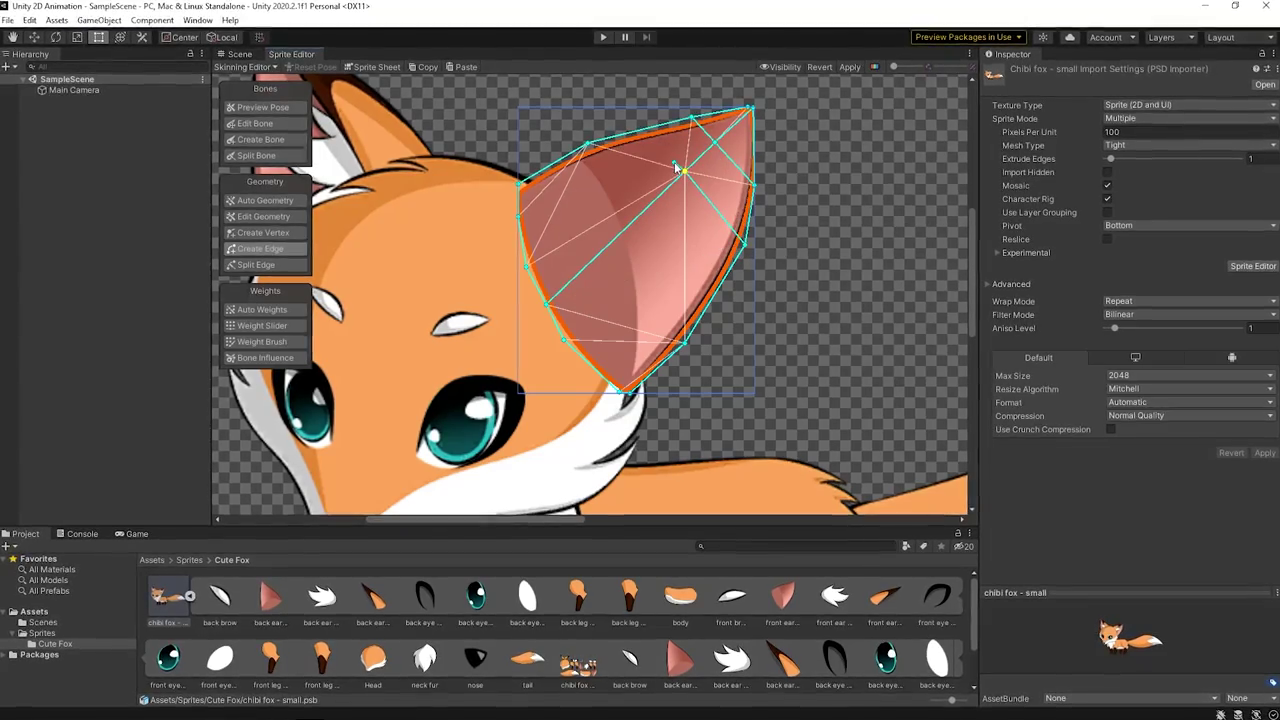
Add two vertices to the ear mesh, swing the tail bones up, and paste the tail mesh.
left_click(651, 122)
left_click(635, 215)
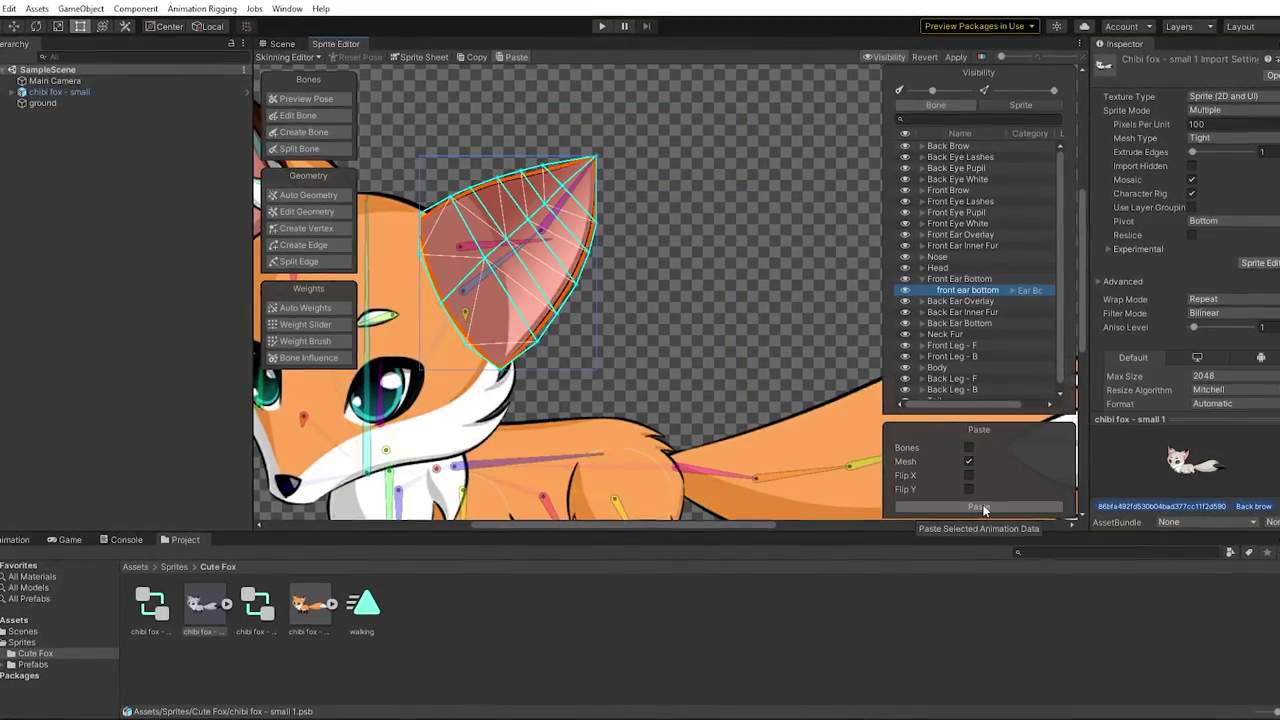
scroll(578, 471, "down", 2)
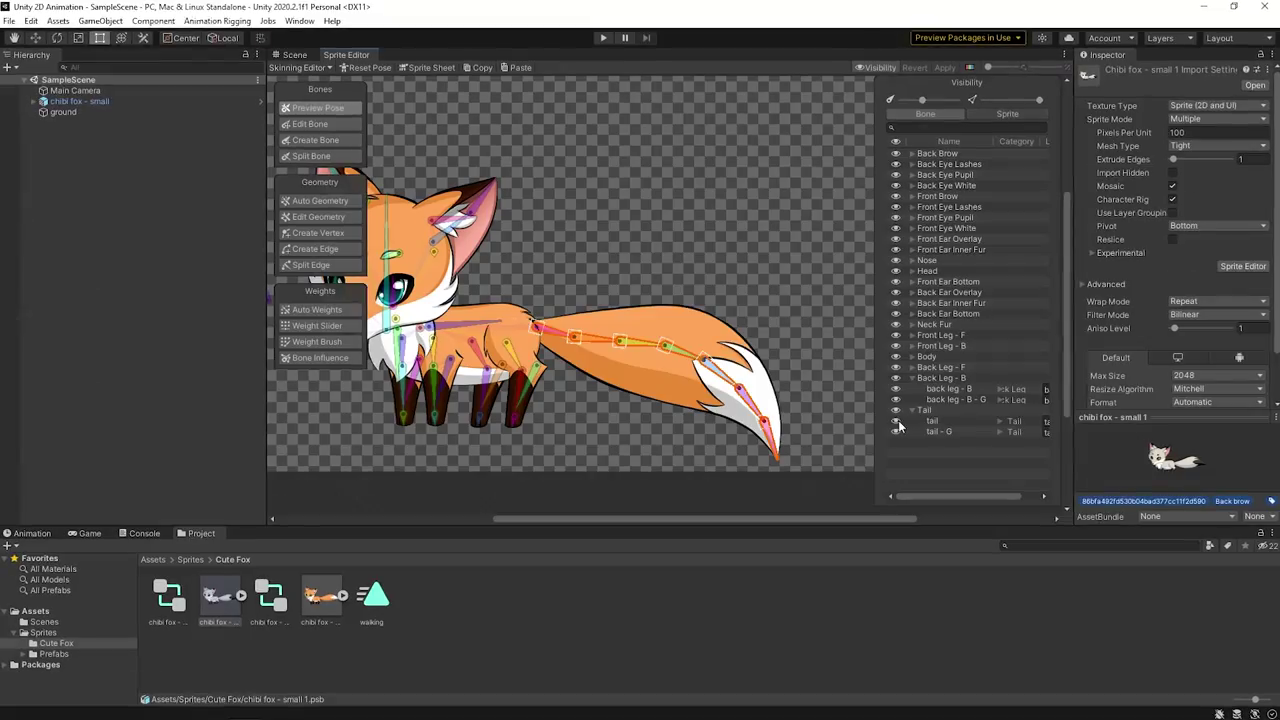
left_click_drag(818, 420, 758, 414)
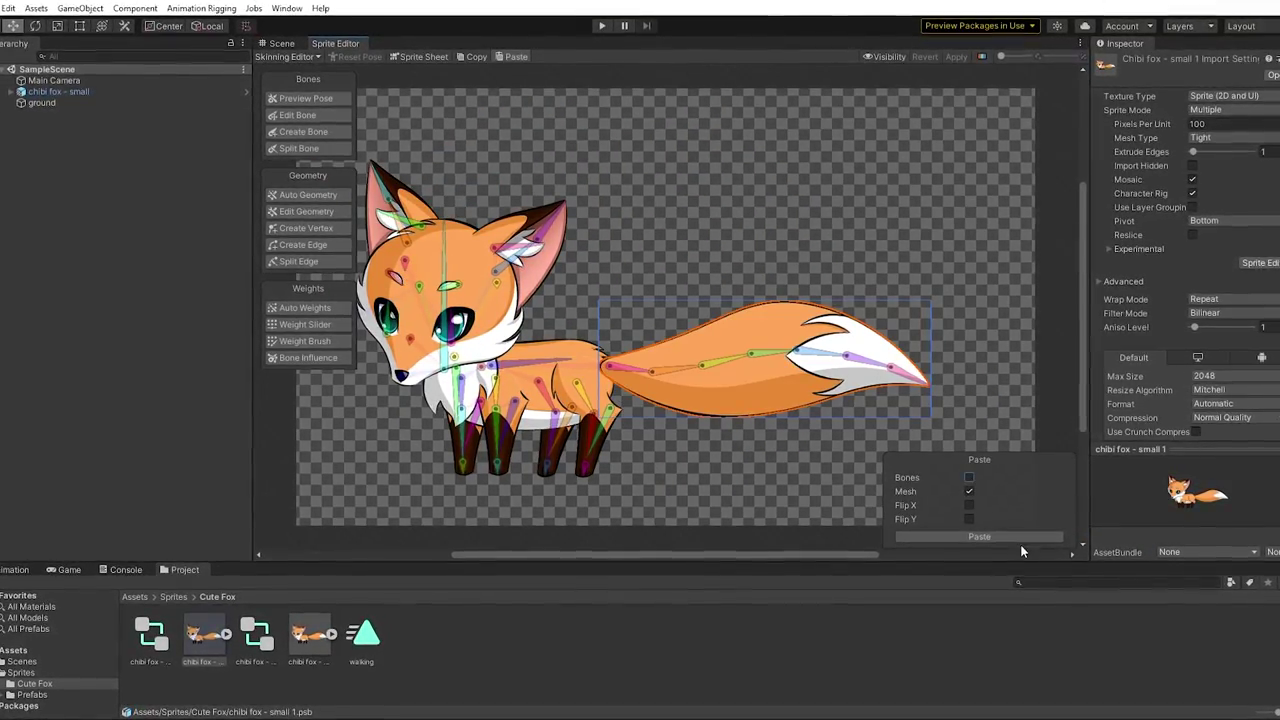
left_click(1000, 536)
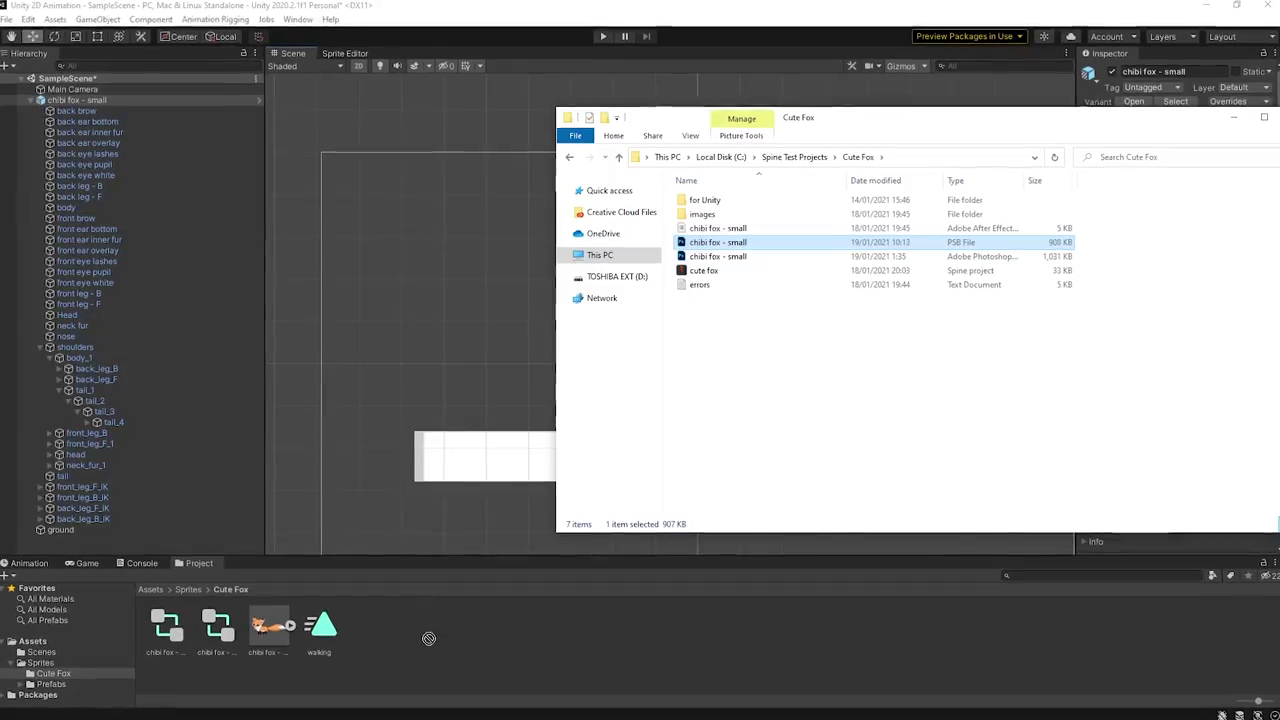
Reimport the fox file and paste meshes onto the Head - G and front leg - F - G sprites.
left_click(372, 640)
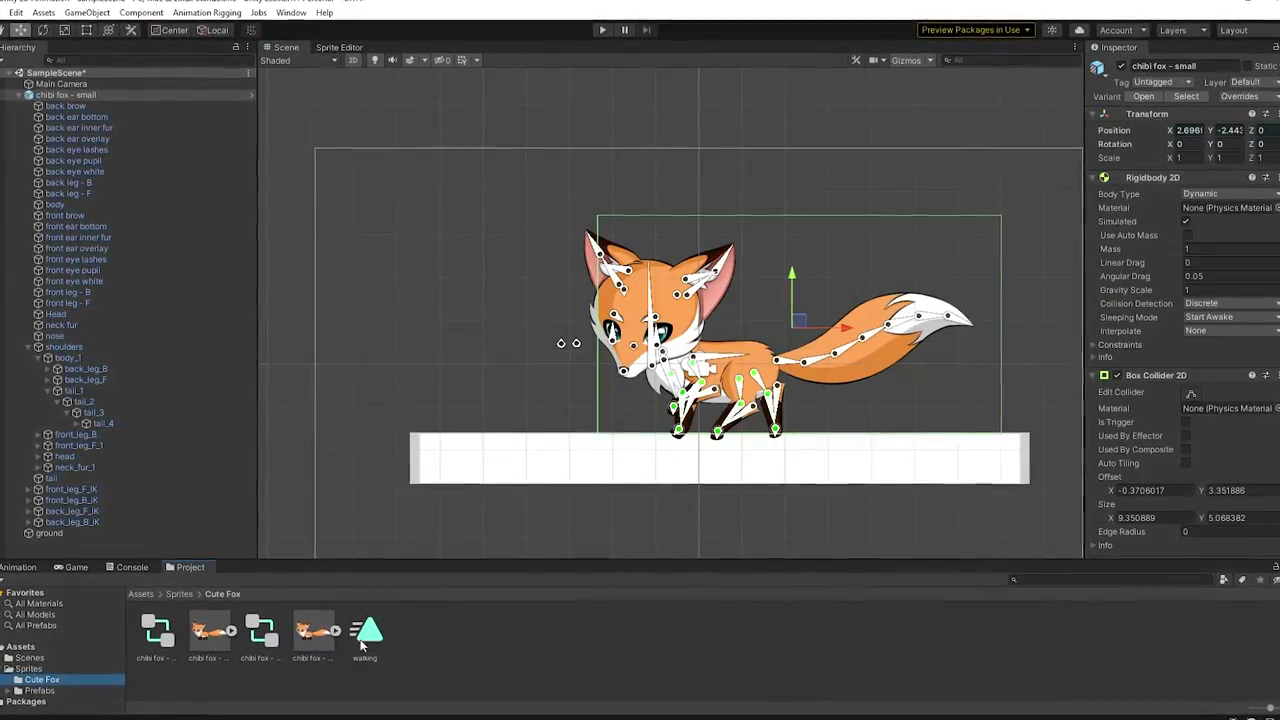
left_click(231, 631)
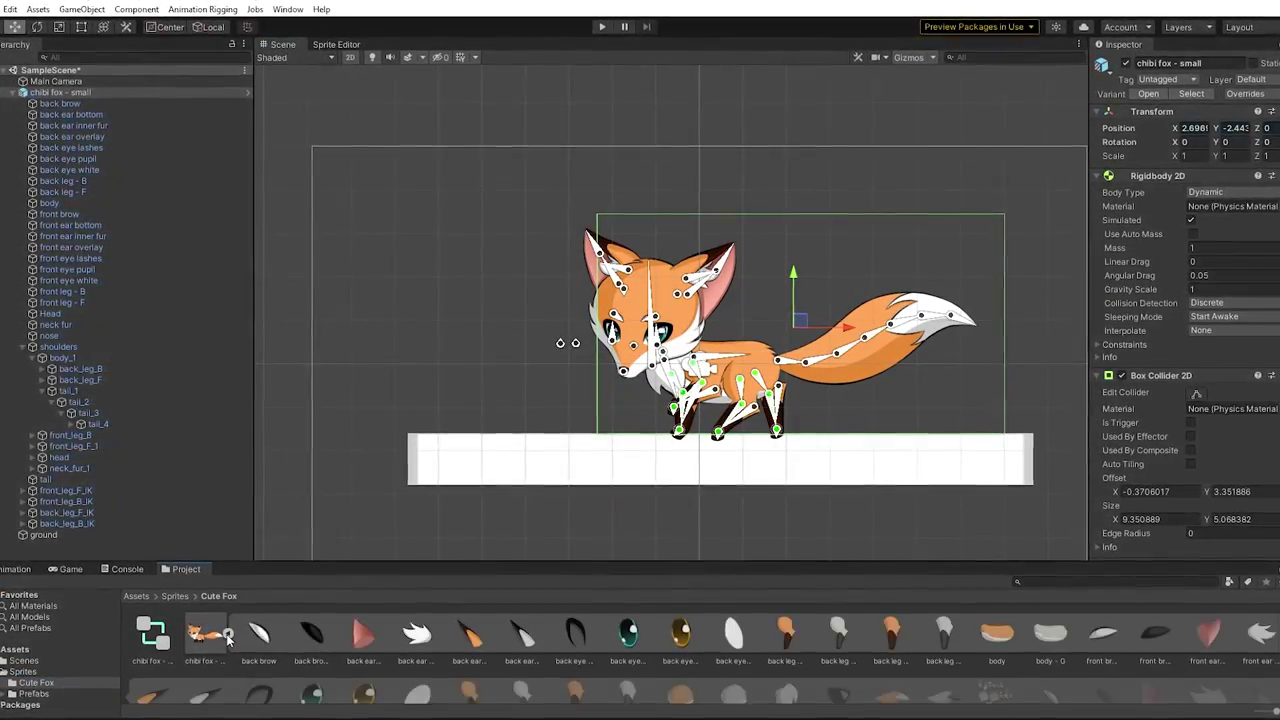
scroll(643, 650, "up", 2)
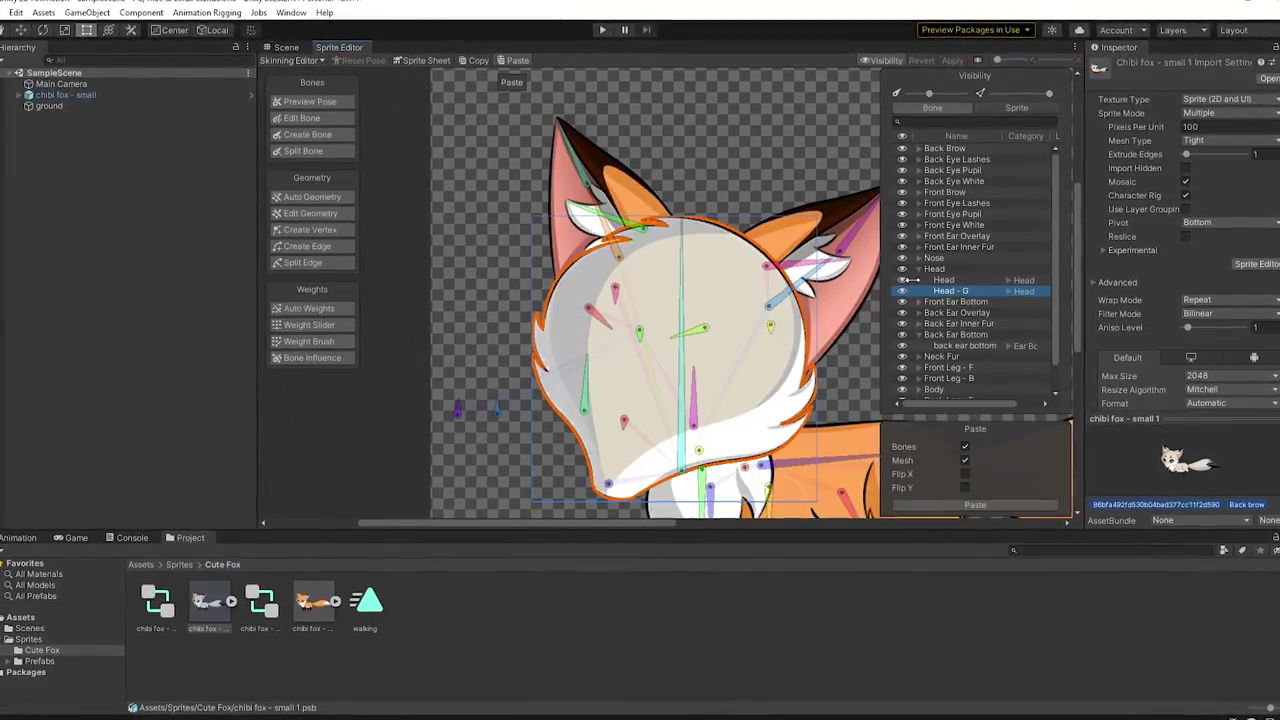
left_click(985, 505)
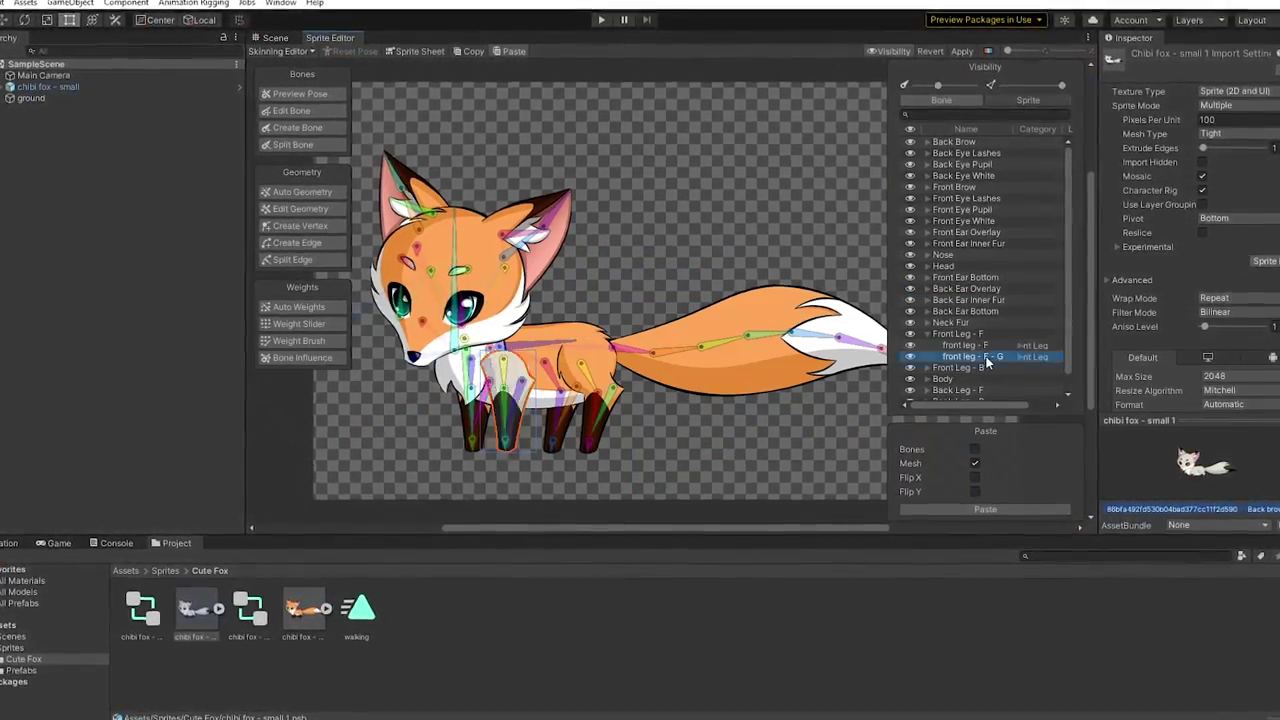
left_click(986, 509)
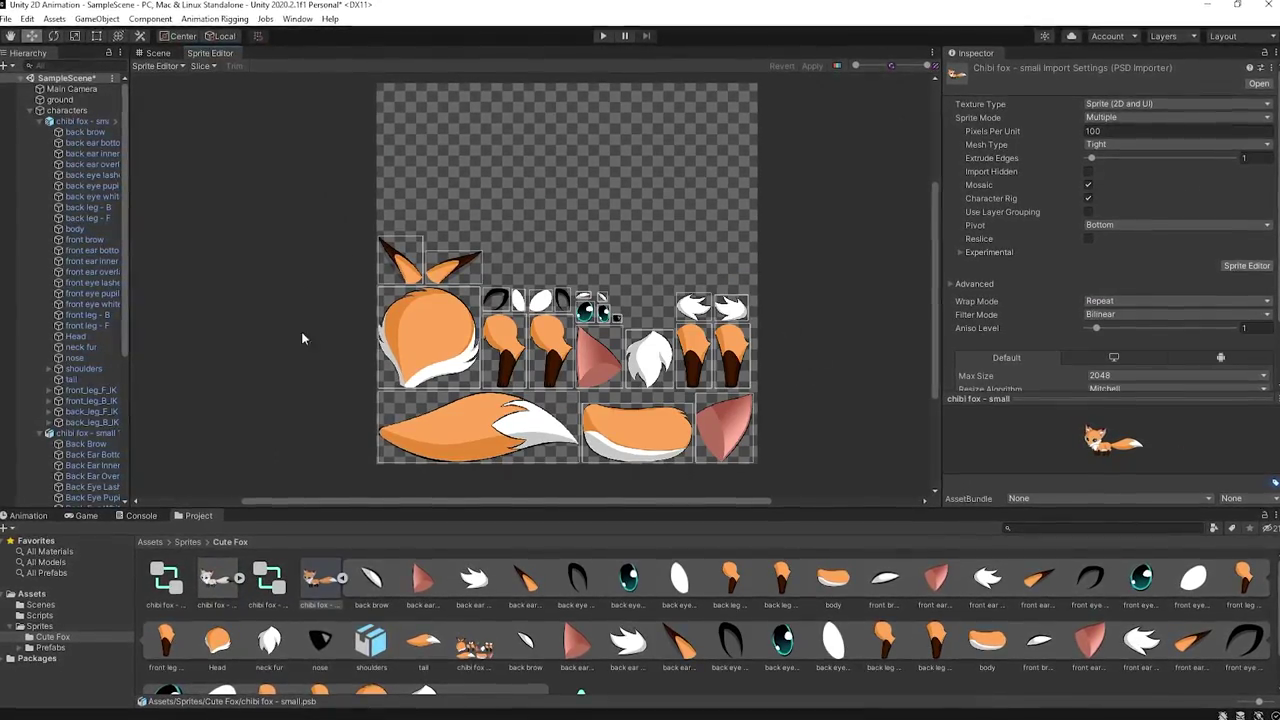
left_click(212, 582)
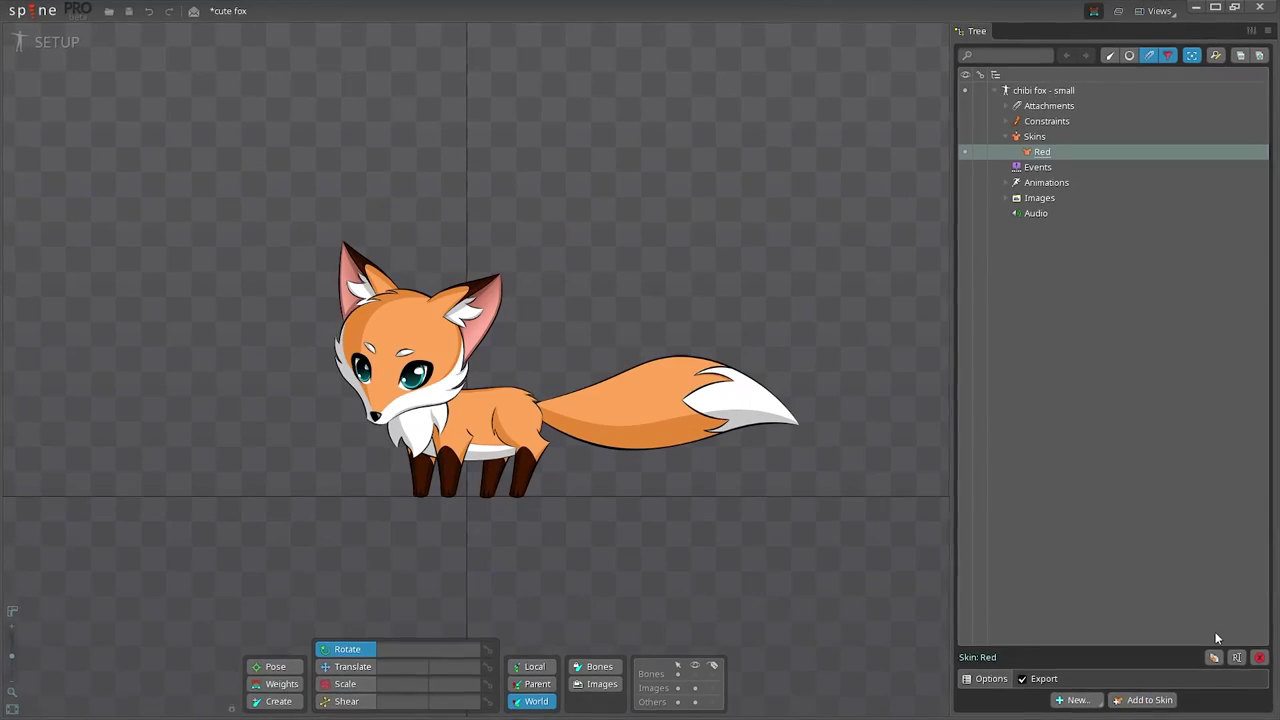
Duplicate the Red skin as Grey and toggle the fox between the orange and Grey skins.
key("ctrl+d")
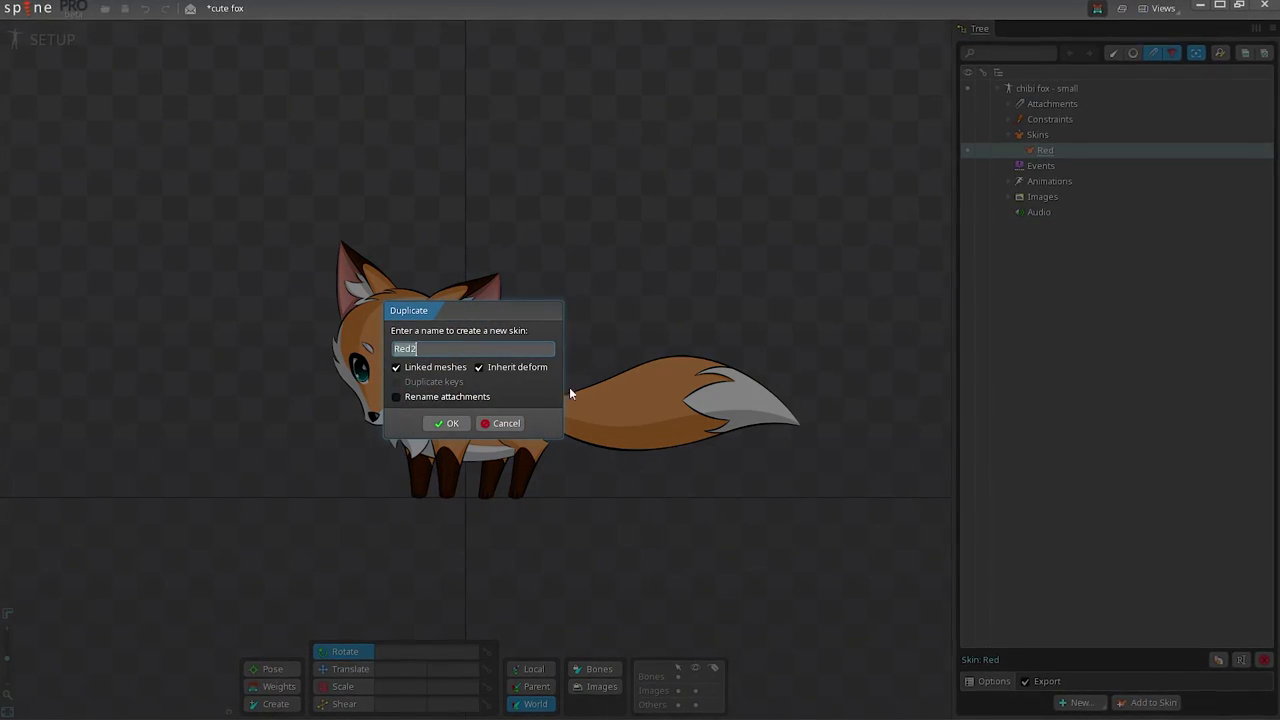
key("Return")
left_click(973, 152)
left_click(975, 149)
left_click(976, 148)
left_click(978, 149)
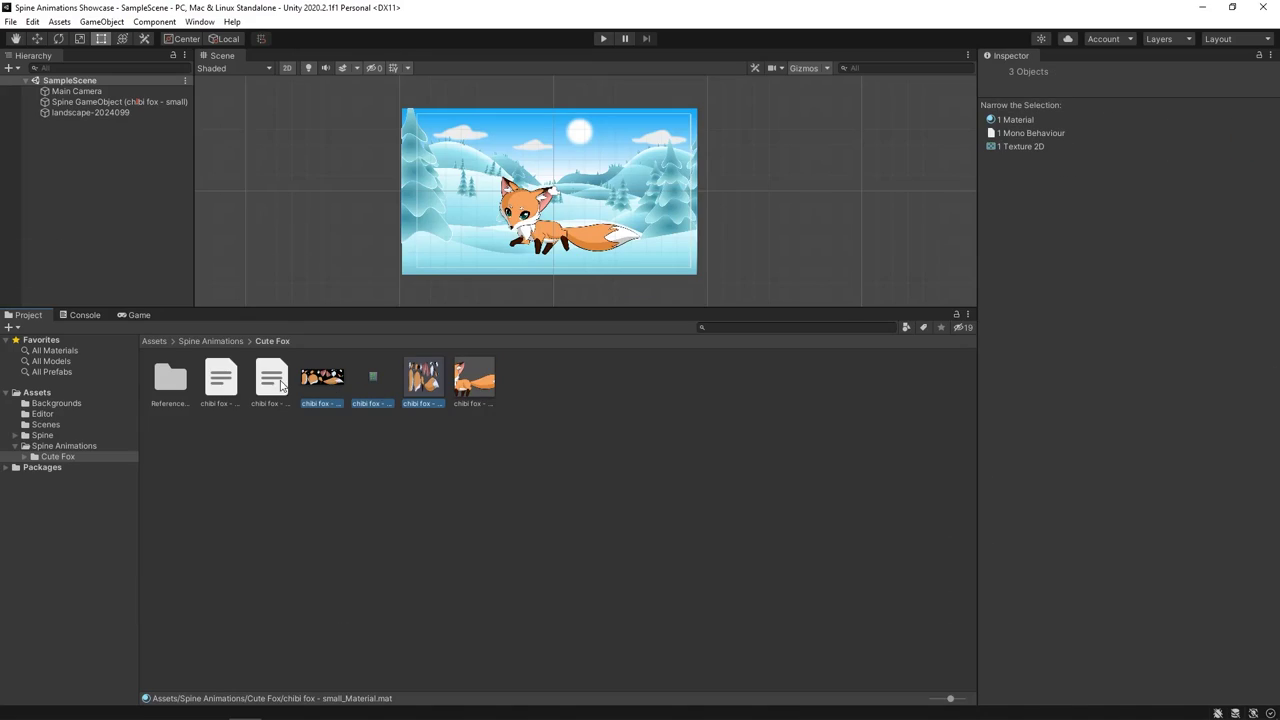
Delete the old fox assets, import the three exported files, and reimport the SkeletonData.
key("Delete")
left_click(678, 409)
key("alt+Tab")
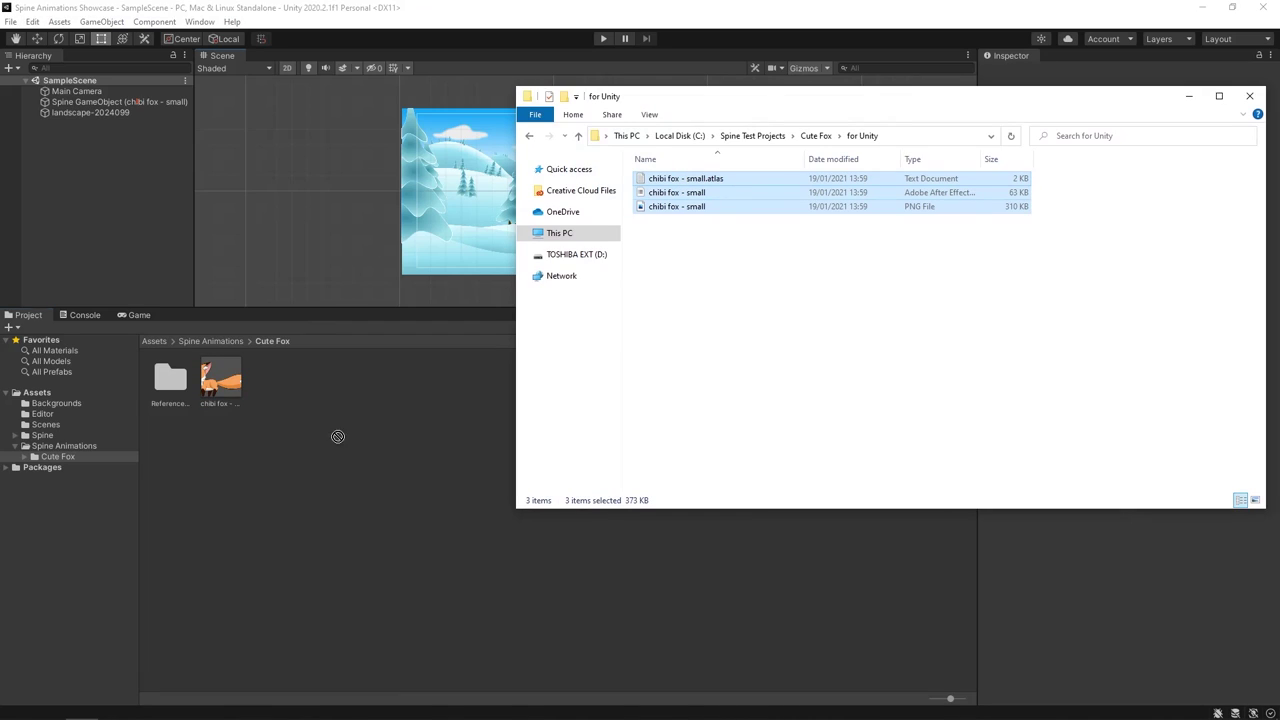
left_click_drag(343, 440, 393, 458)
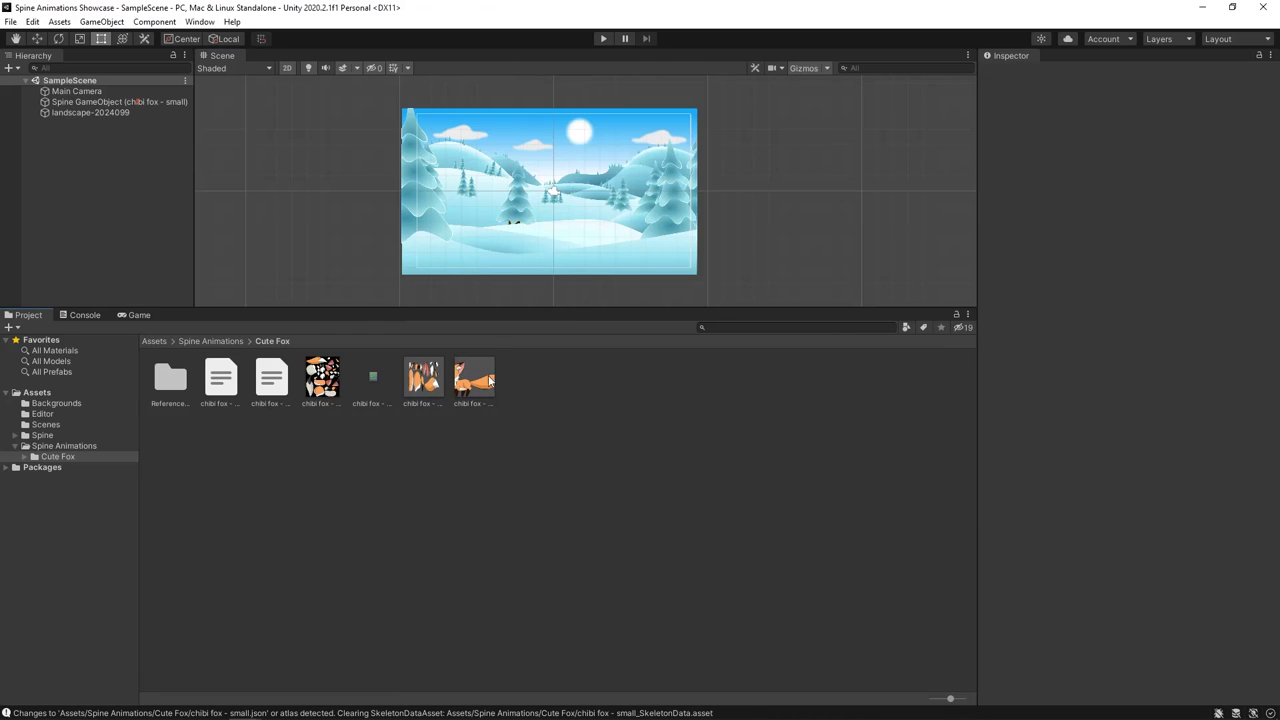
left_click(476, 392)
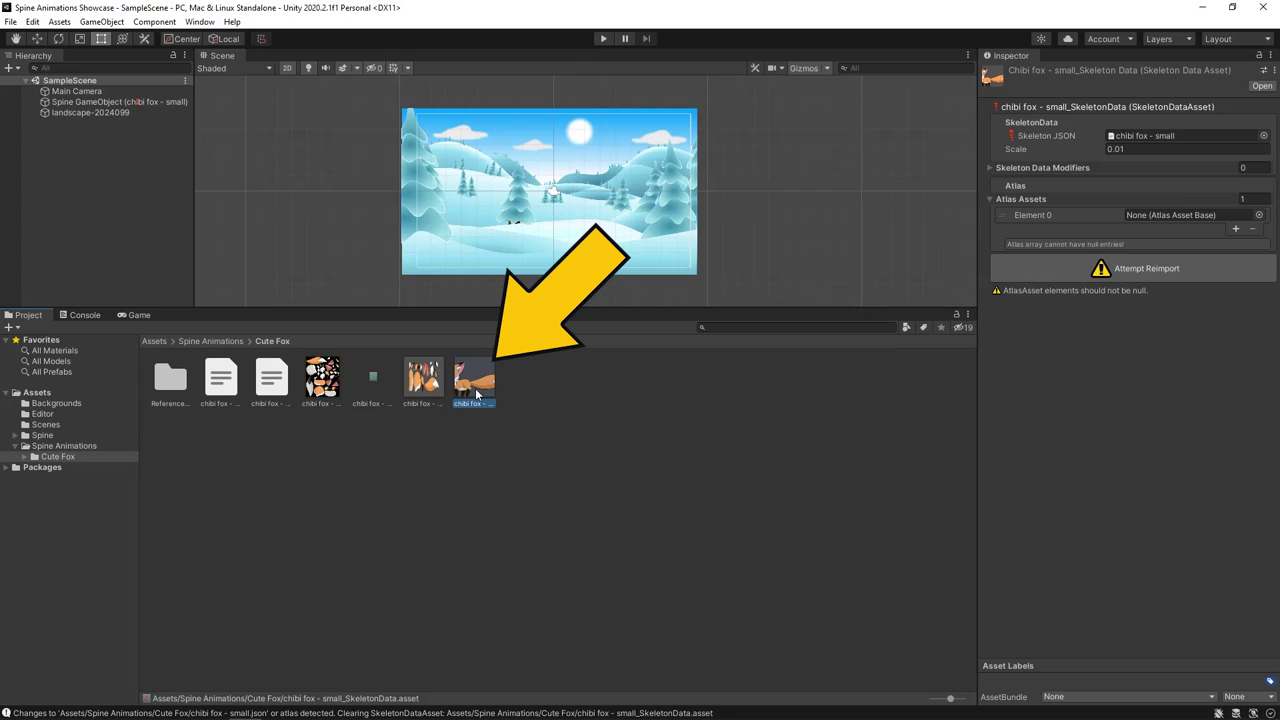
left_click(1152, 266)
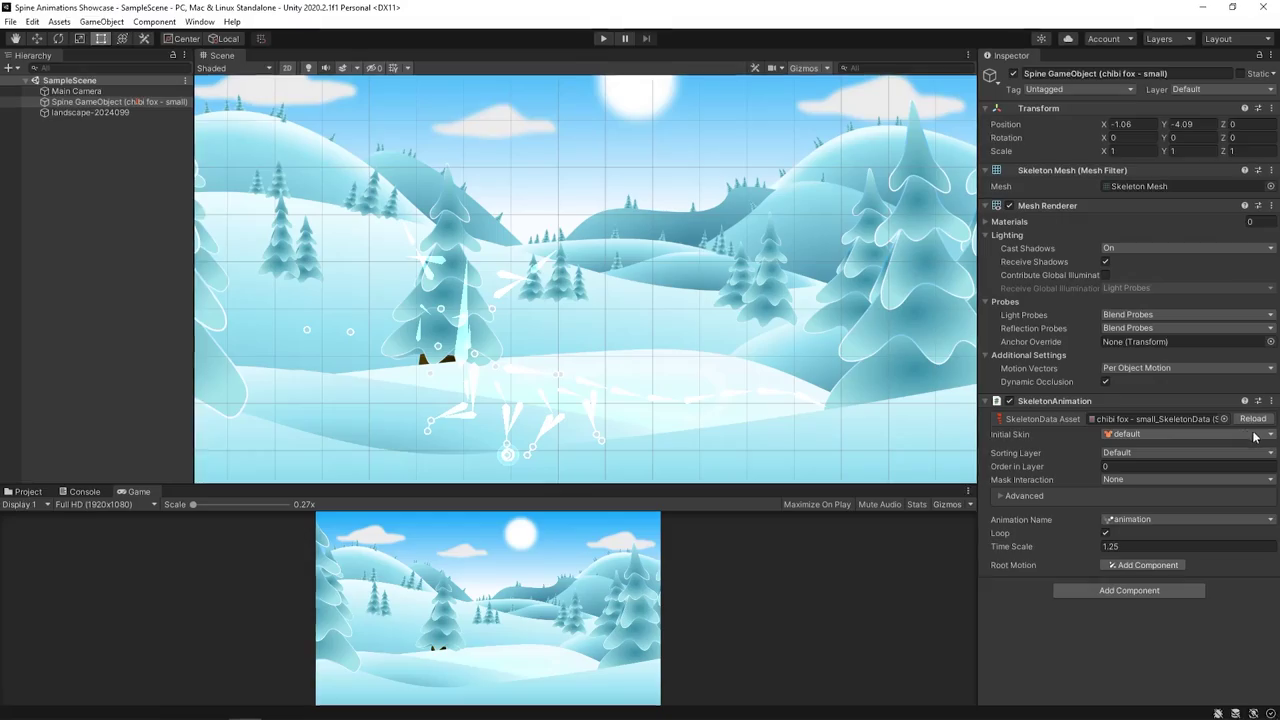
Set the fox's Initial Skin to Grey, then to Red.
left_click(1190, 435)
left_click(1167, 458)
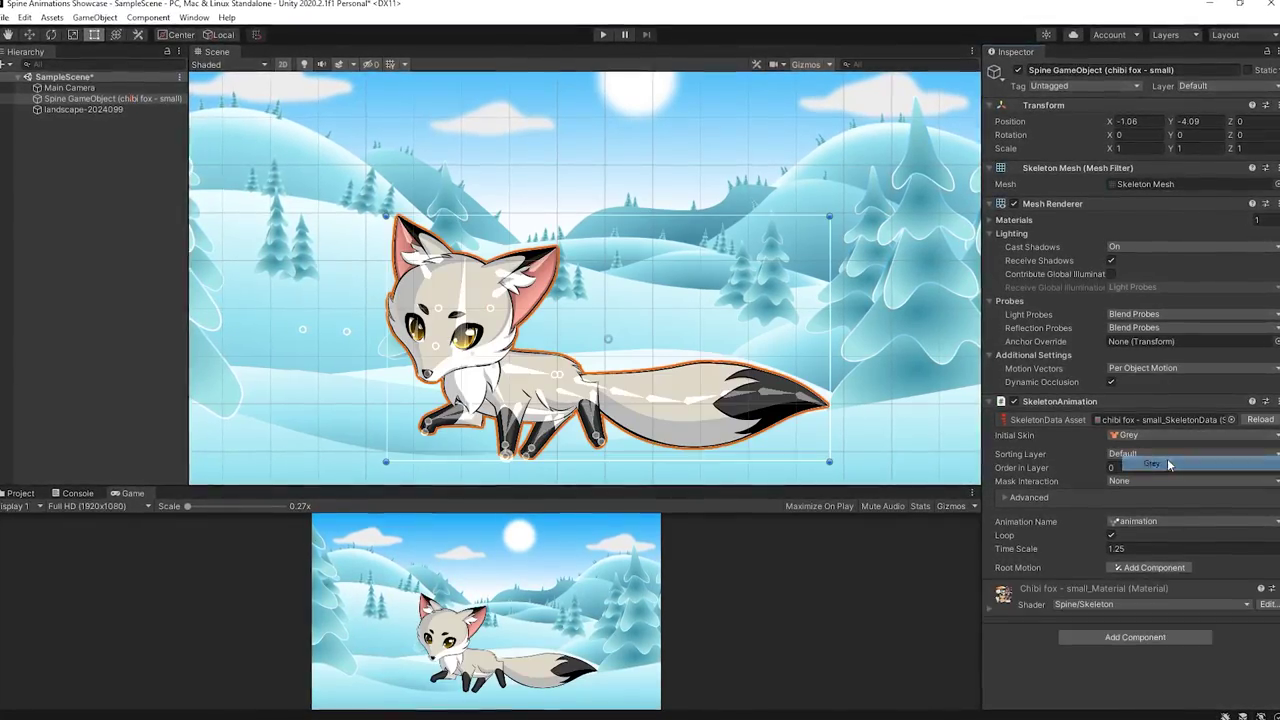
left_click(1170, 436)
left_click(1168, 485)
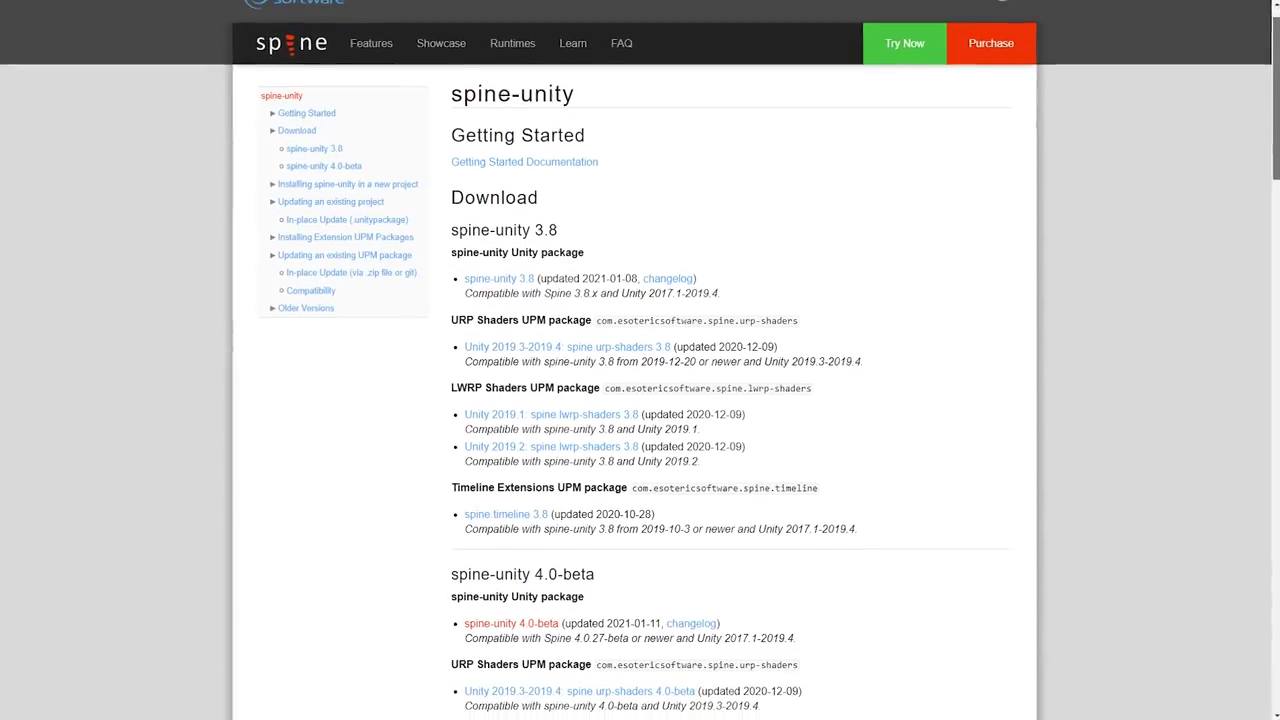
Export the fox skeleton as JSON to the for Unity folder and import the exported files.
scroll(640, 400, "down", 3)
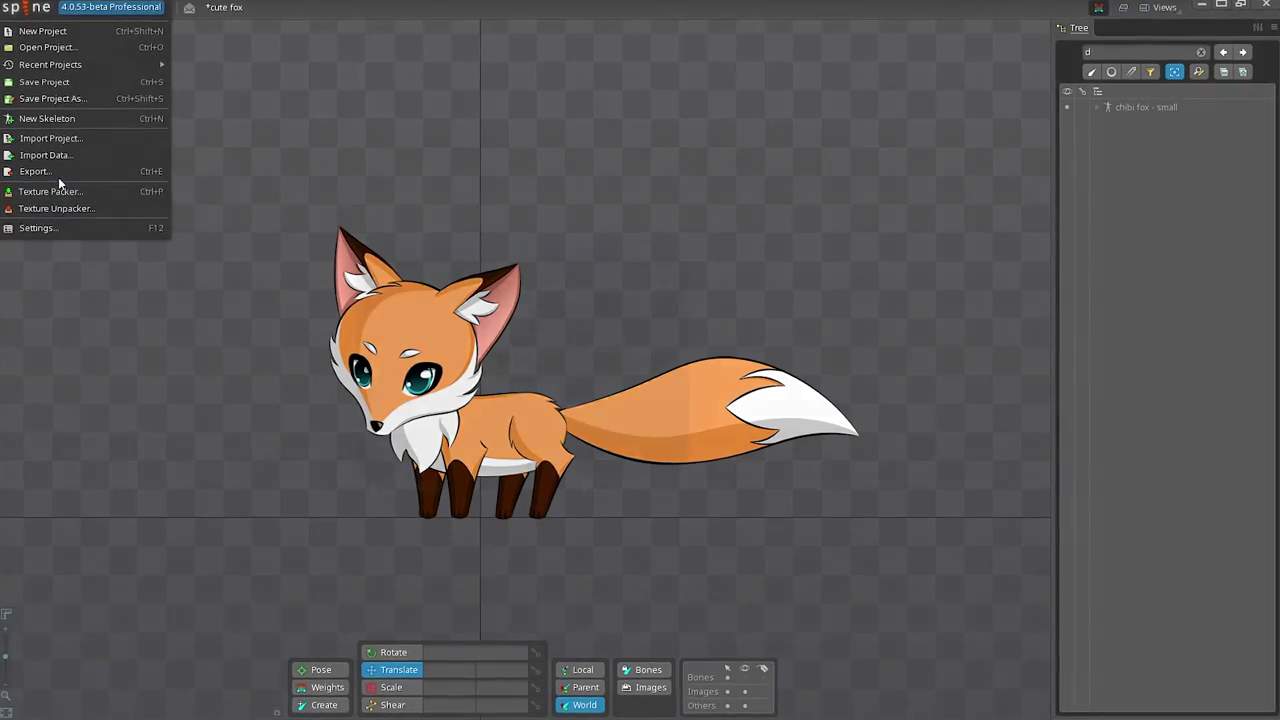
left_click(58, 175)
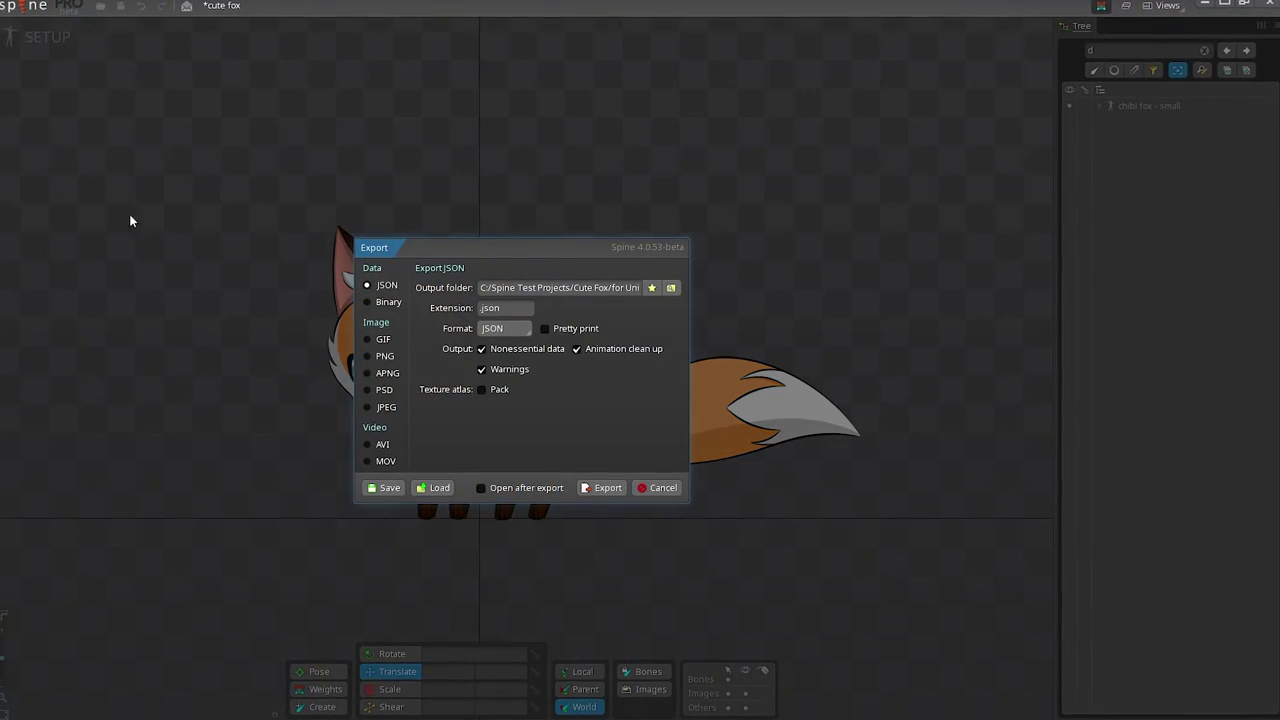
left_click(607, 488)
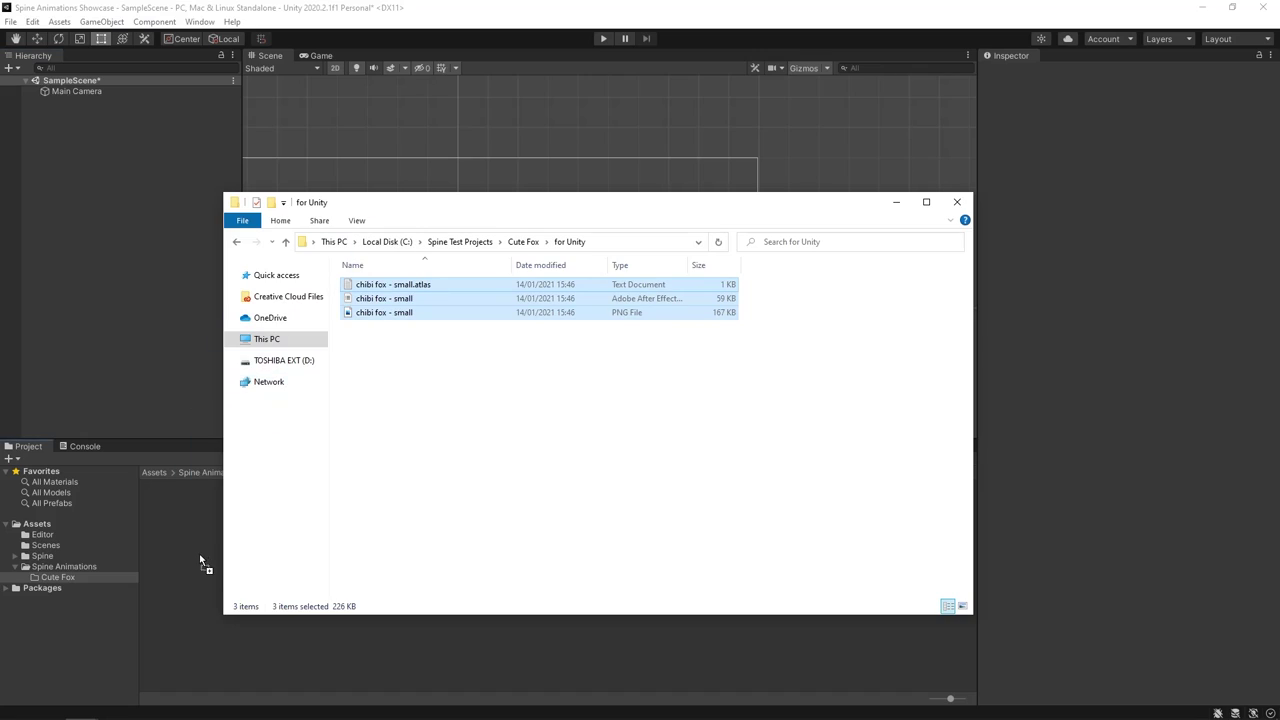
left_click_drag(199, 553, 199, 553)
left_click(896, 202)
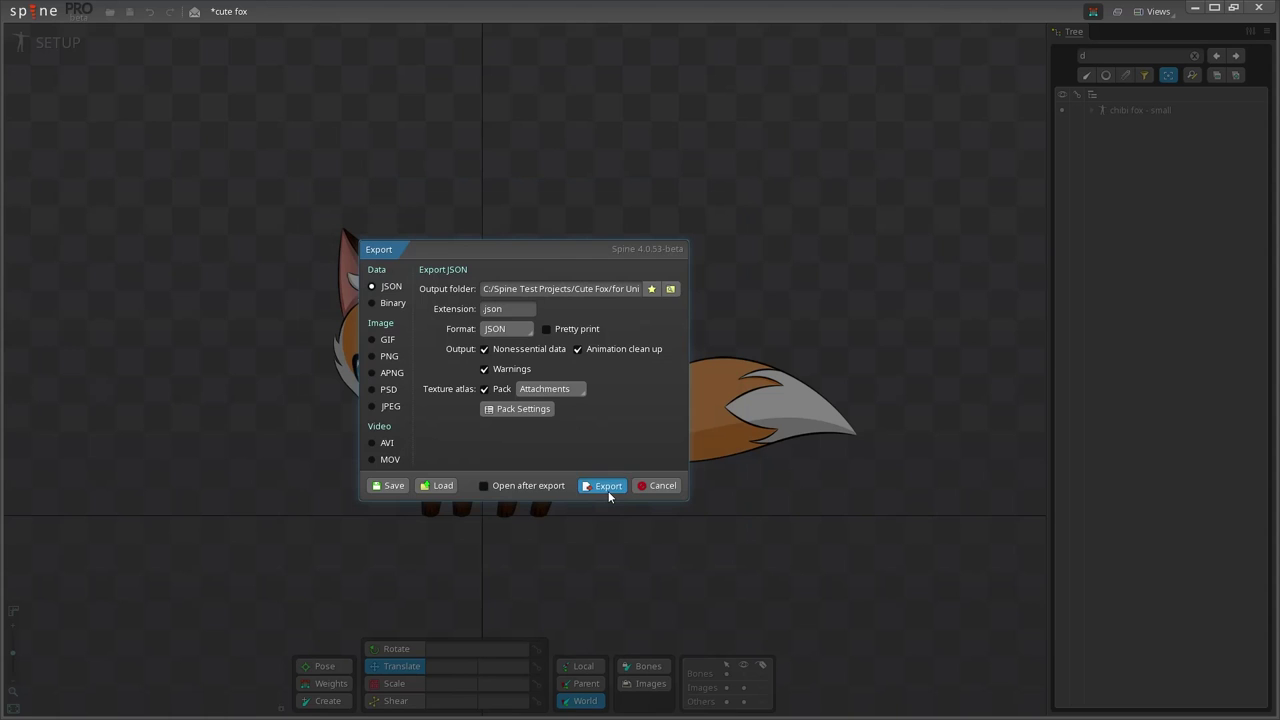
left_click(608, 491)
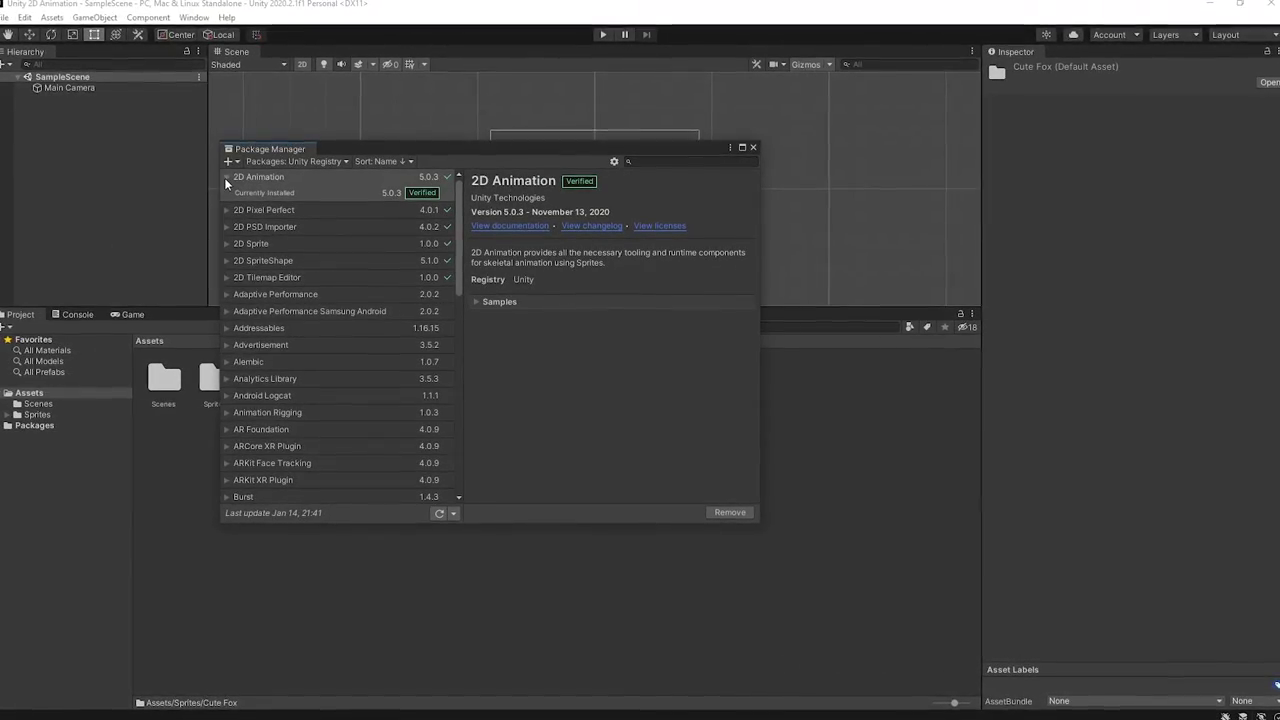
View the 2D Animation 5.0.3 manifest and hide the fox's bone overlay with the visibility slider.
left_click(224, 177)
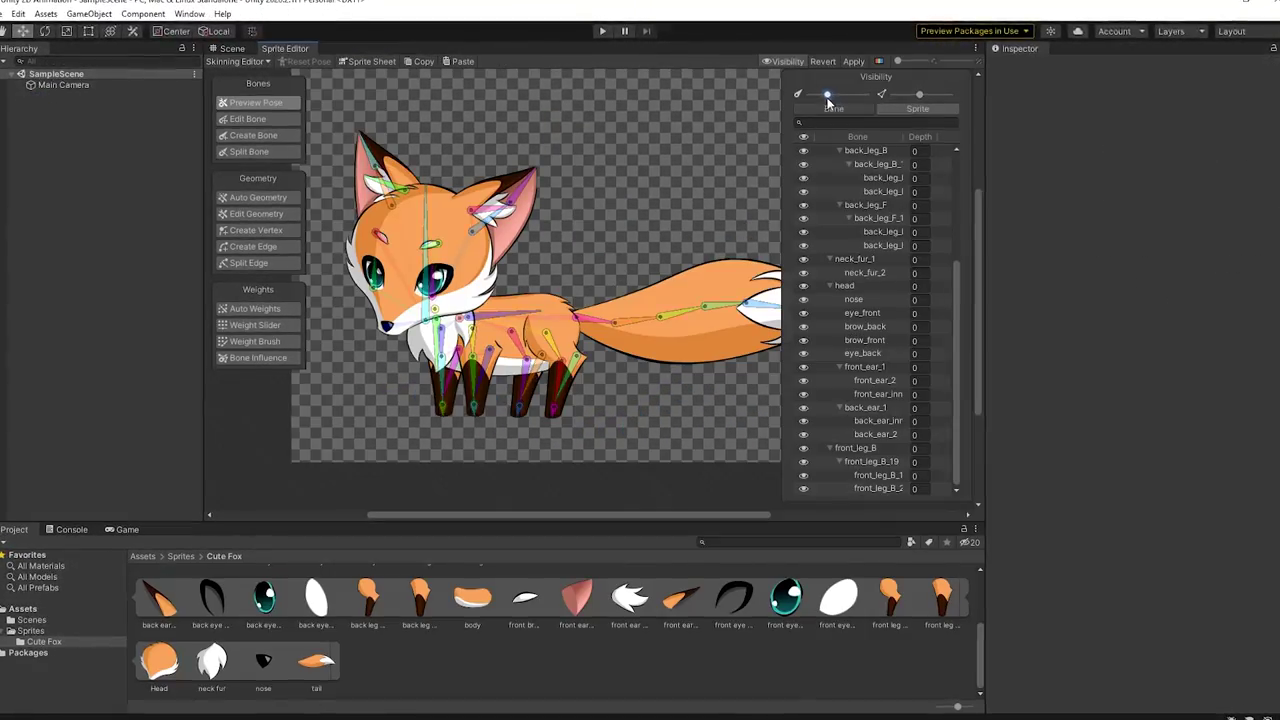
left_click_drag(845, 92, 812, 92)
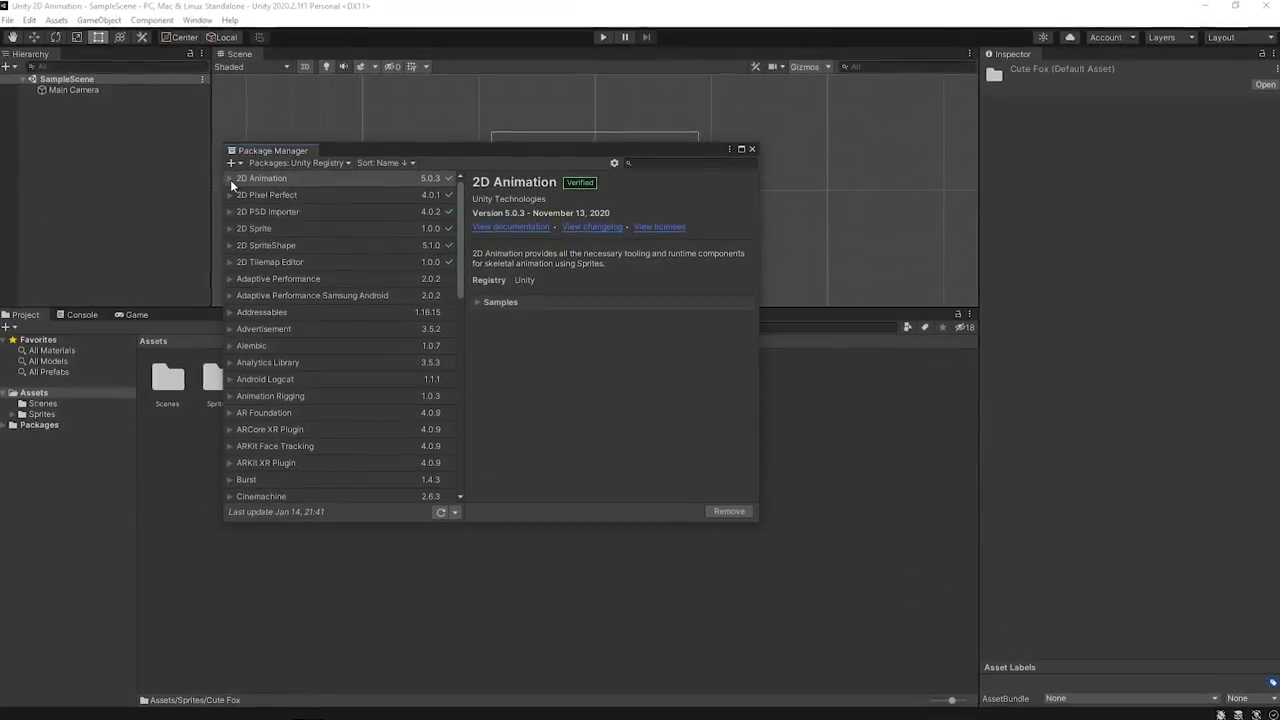
Open the 2D Animation package details and view its manifest.
left_click(226, 178)
left_click(246, 178)
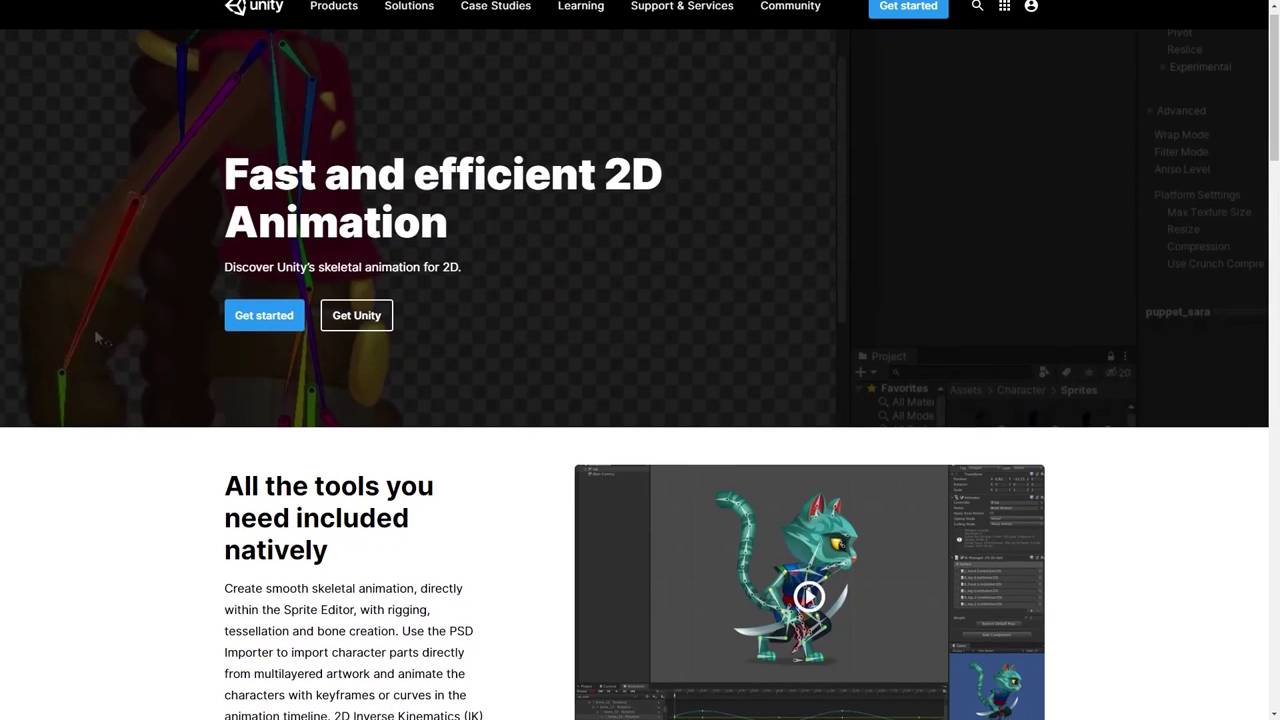
Bob the fox's shoulders bone down and rotate its ear bone for the walk pose.
scroll(640, 360, "down", 2)
scroll(640, 360, "down", 2)
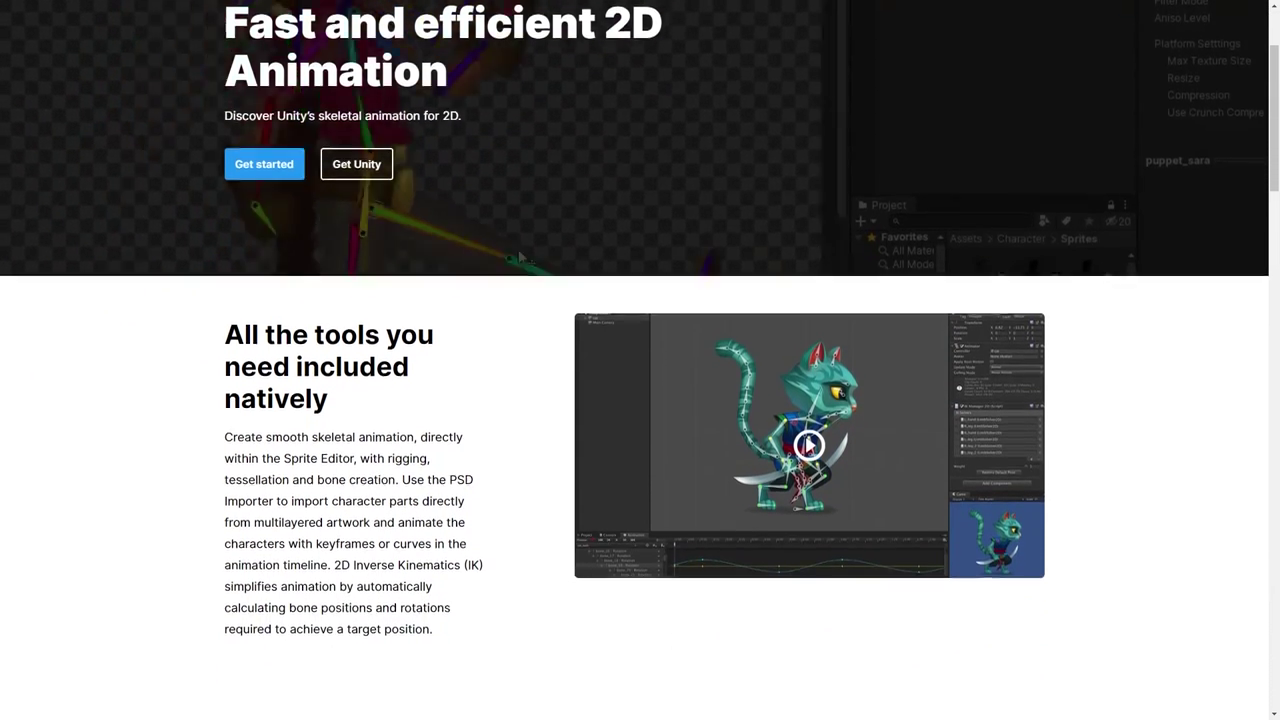
scroll(640, 360, "down", 2)
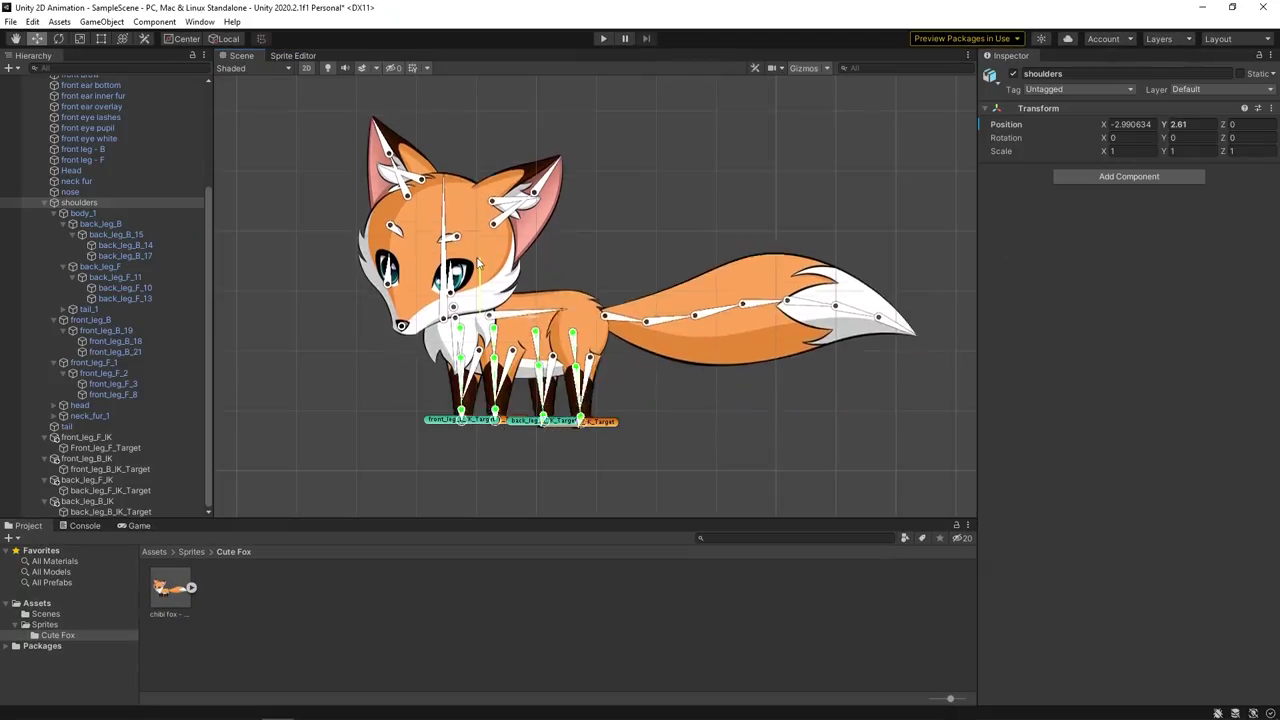
mouse_move(478, 258)
left_mouse_down()
mouse_move(478, 289)
mouse_move(478, 223)
mouse_move(479, 280)
left_mouse_up()
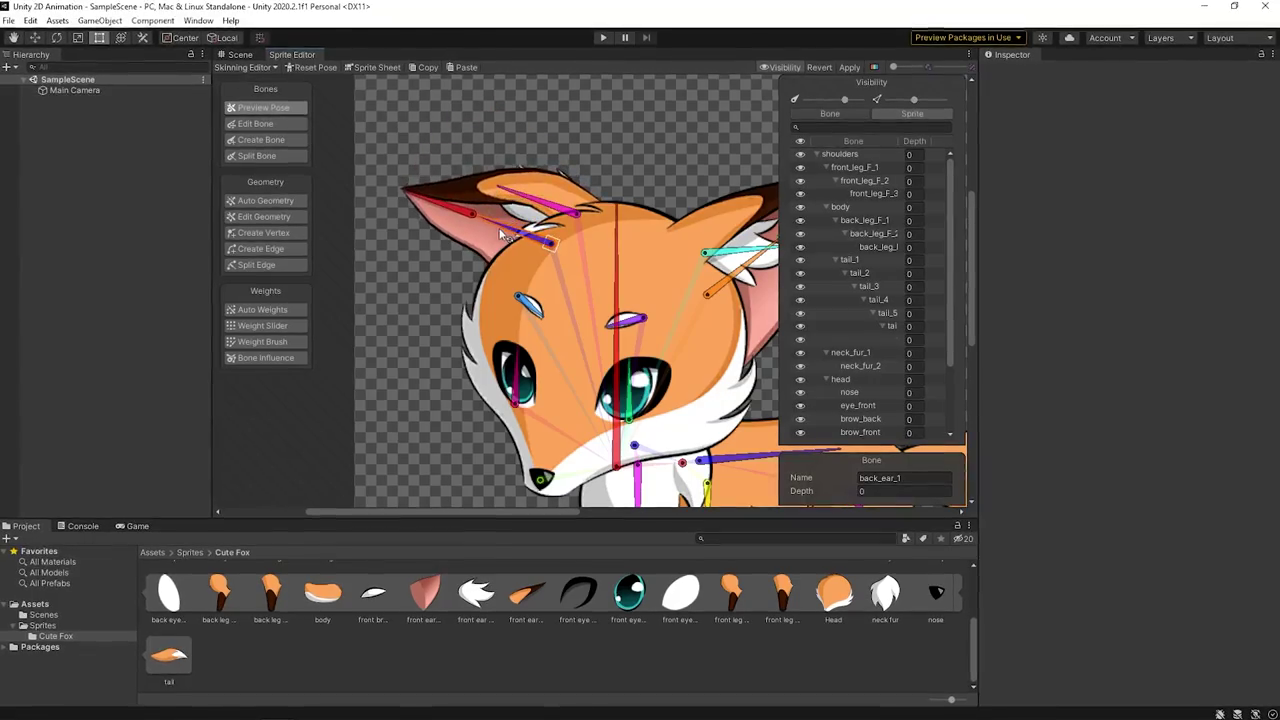
left_click_drag(540, 215, 548, 205)
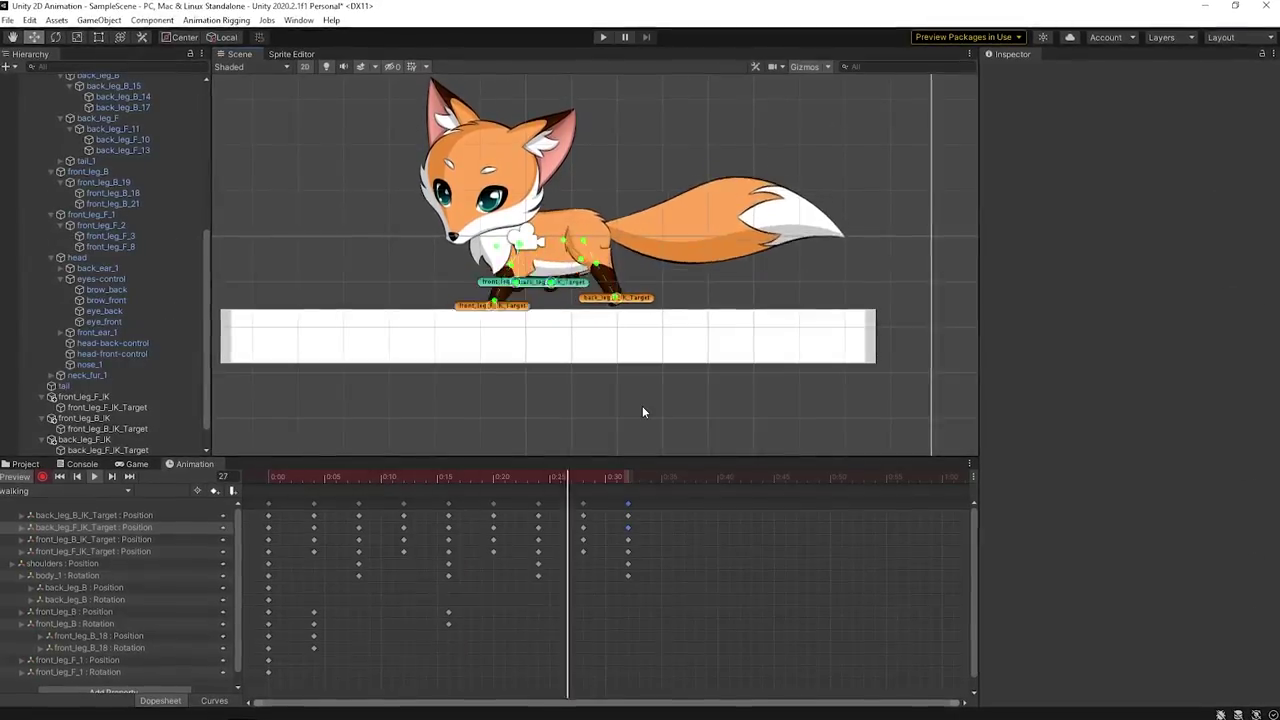
Switch the fox to the Red skin and play the walk animation.
scroll(642, 365, "down", 3)
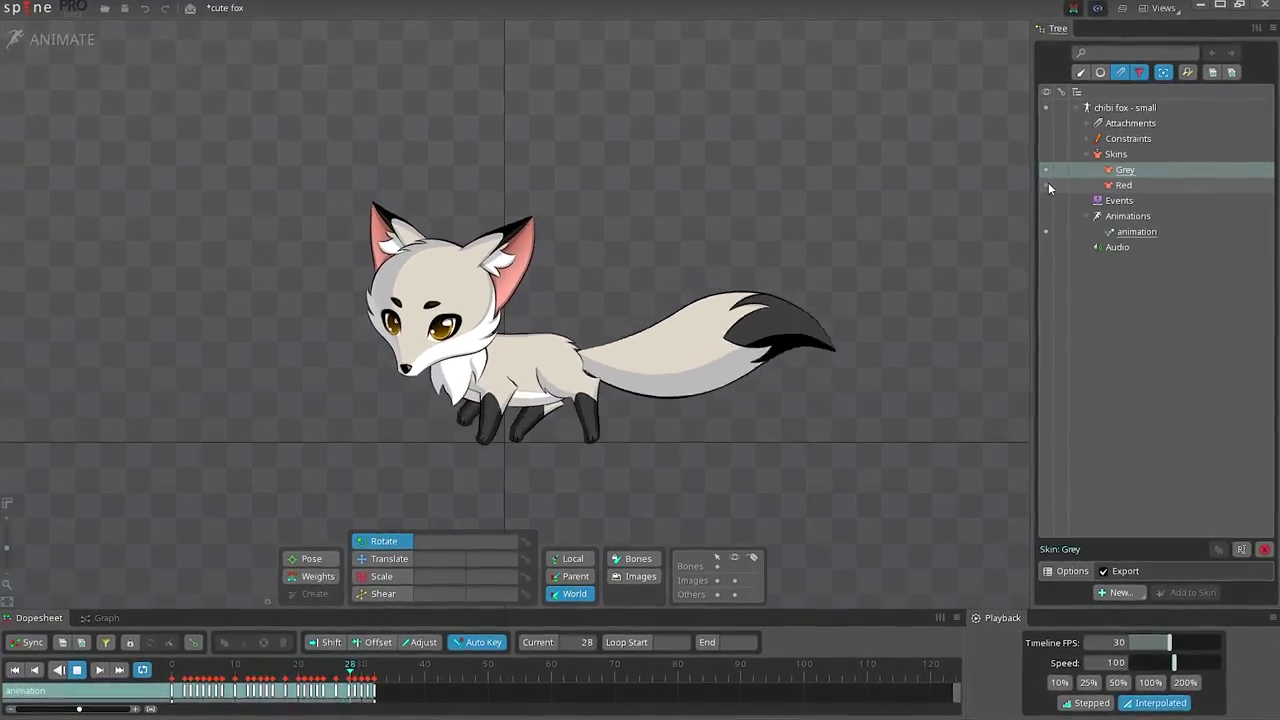
left_click(1047, 185)
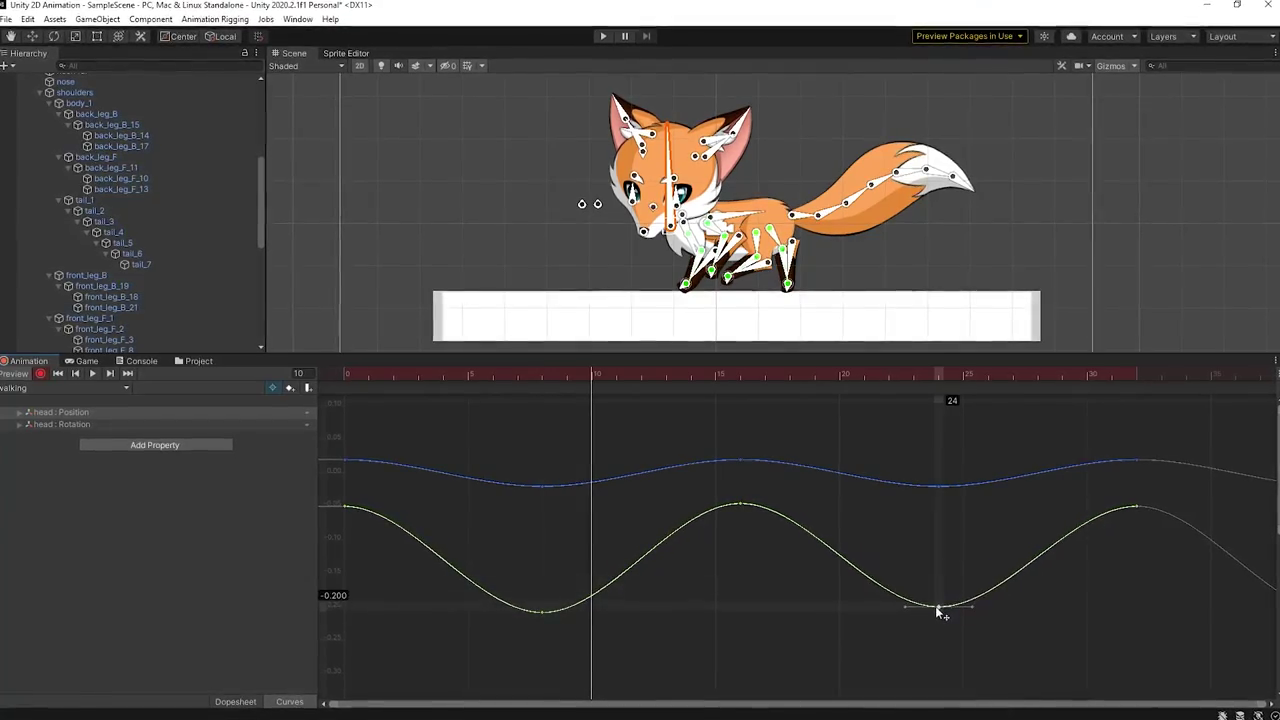
left_click(92, 373)
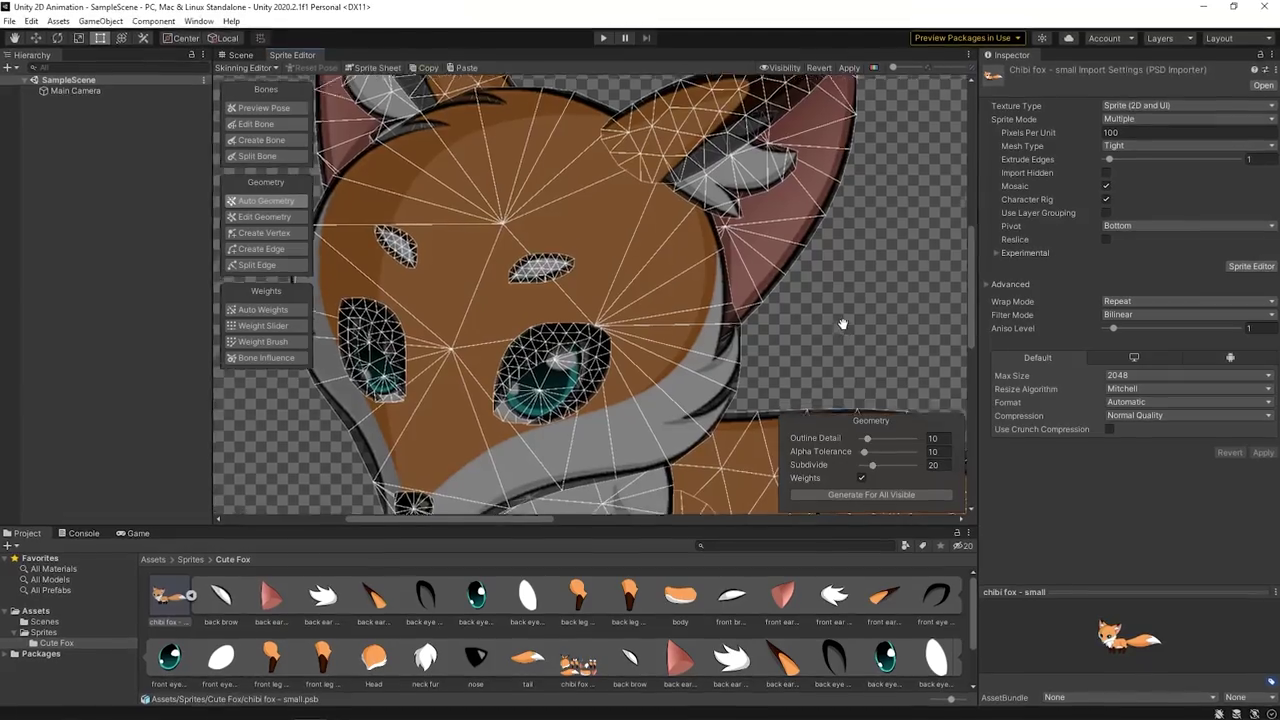
Inspect the eyes control's constraint and switch mandarina from chef to the punk-rock skin.
middle_click_drag(830, 300, 898, 239)
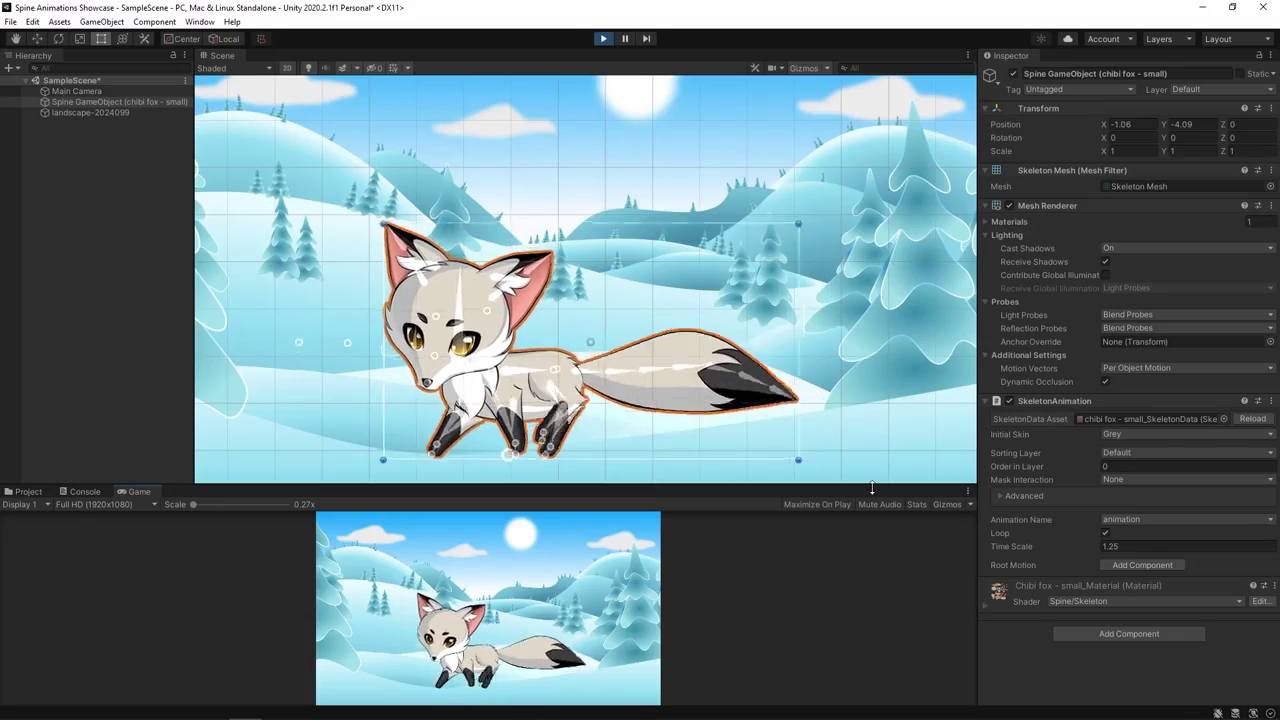
left_click_drag(871, 487, 855, 133)
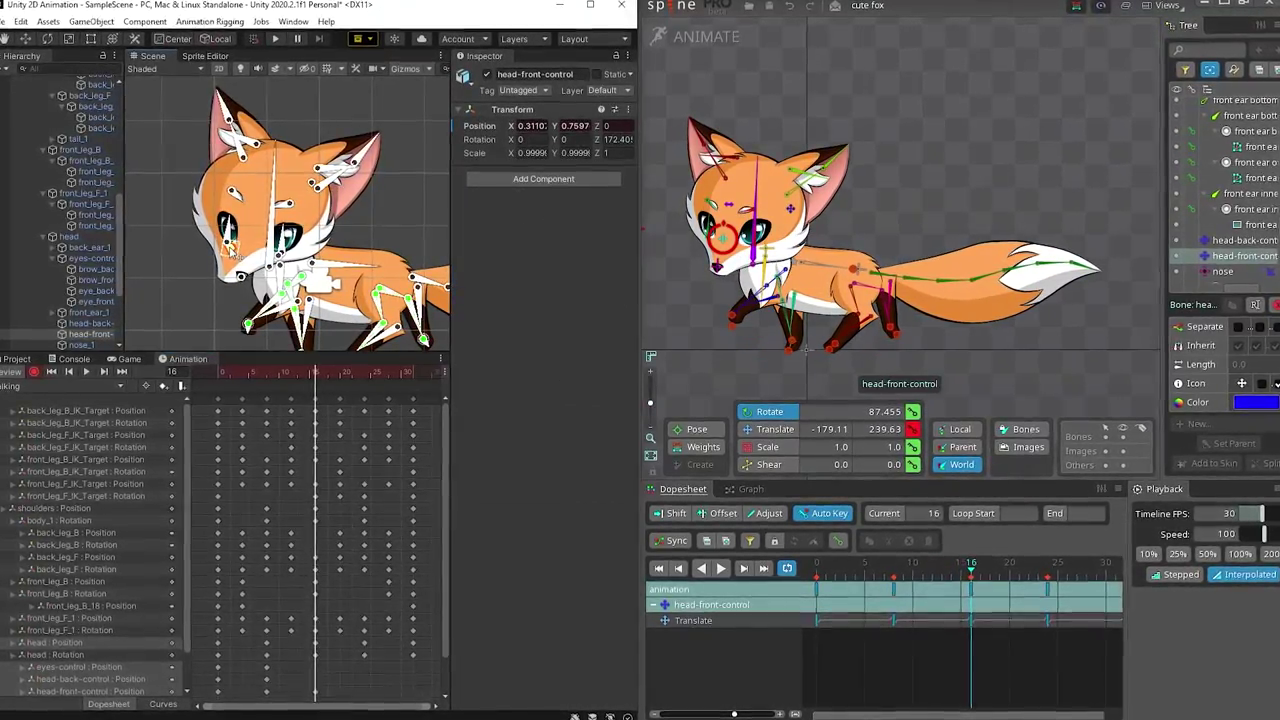
left_click(225, 276)
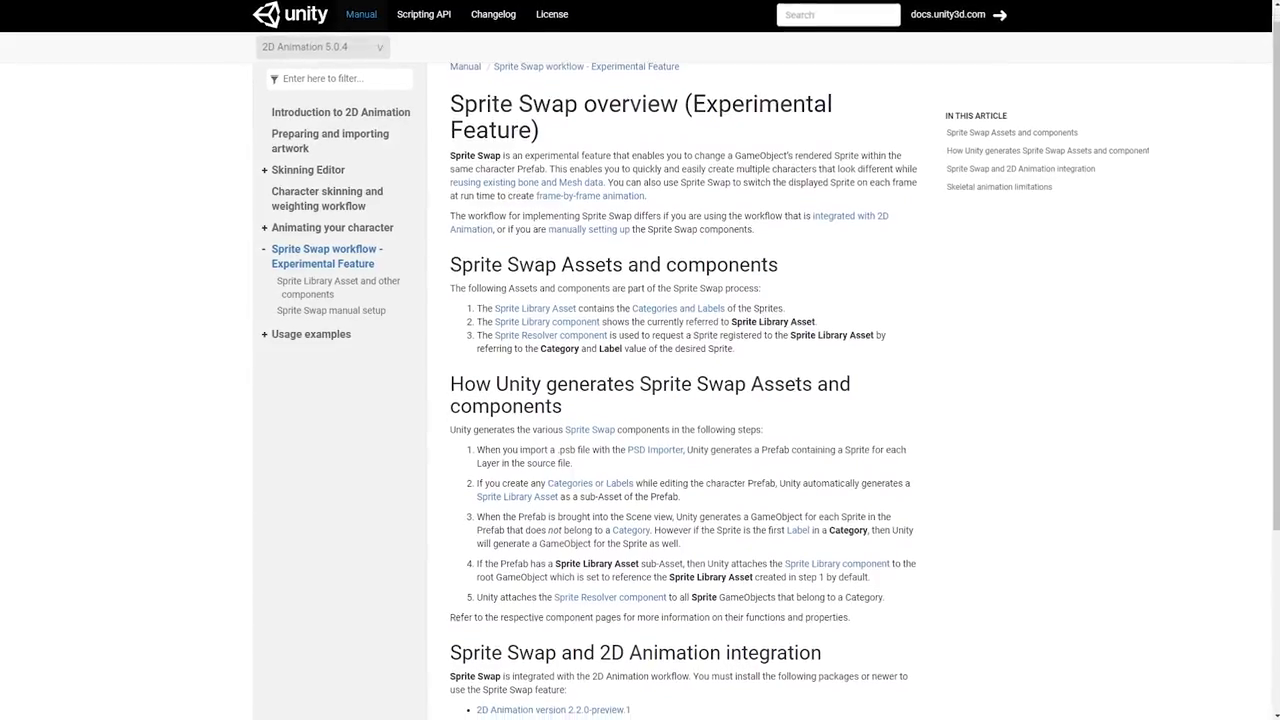
scroll(680, 380, "down", 3)
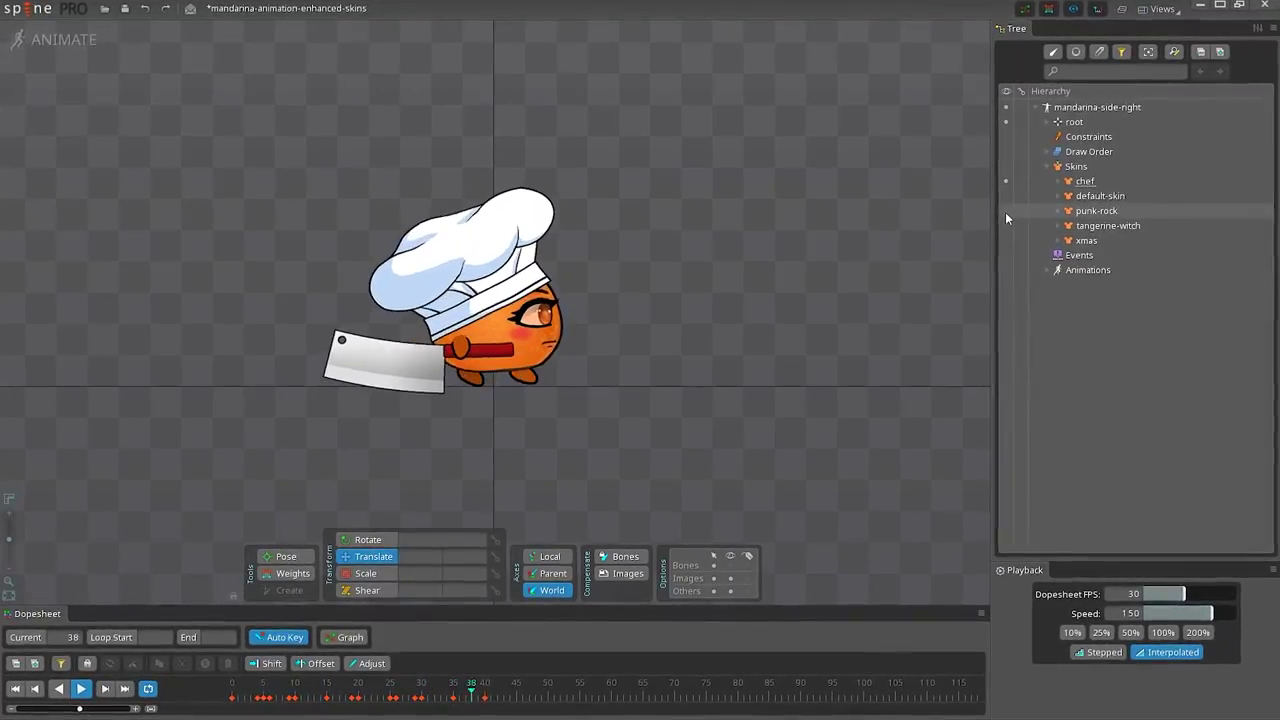
left_click(1006, 211)
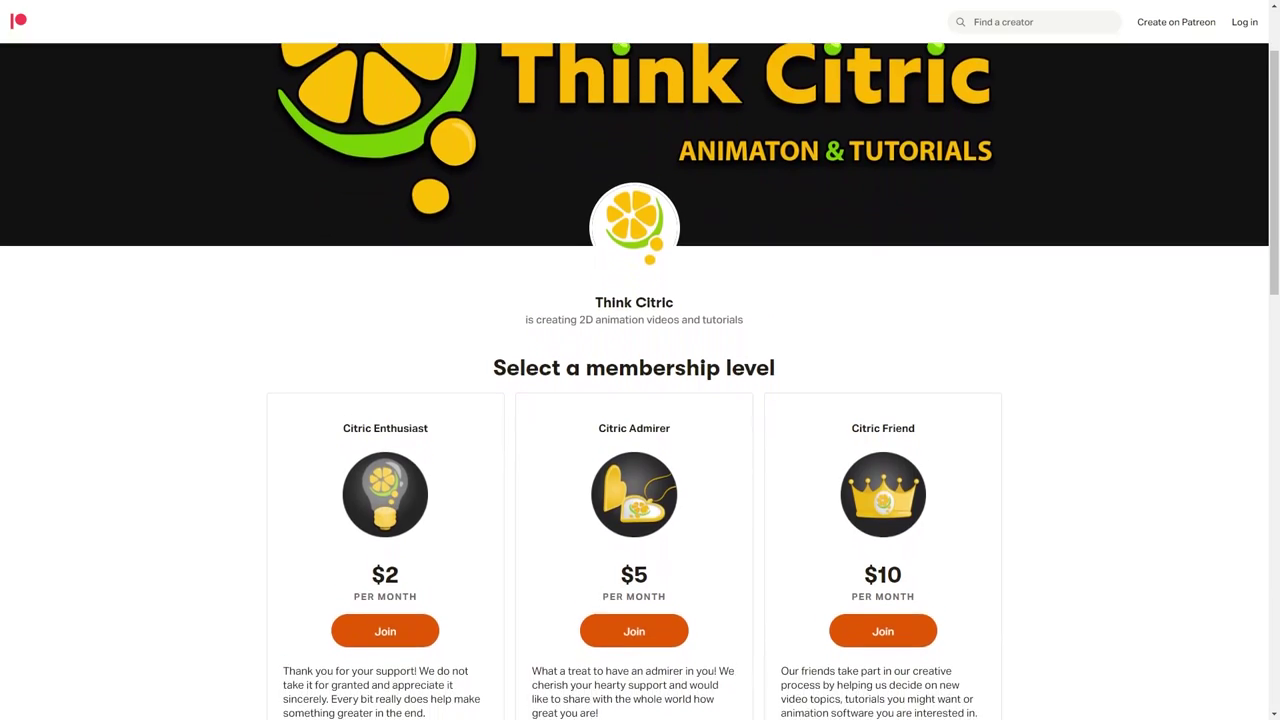
Show the $2, $5 and $10 Patreon membership levels, then hide the fox's bones in Spine.
scroll(640, 380, "down", 2)
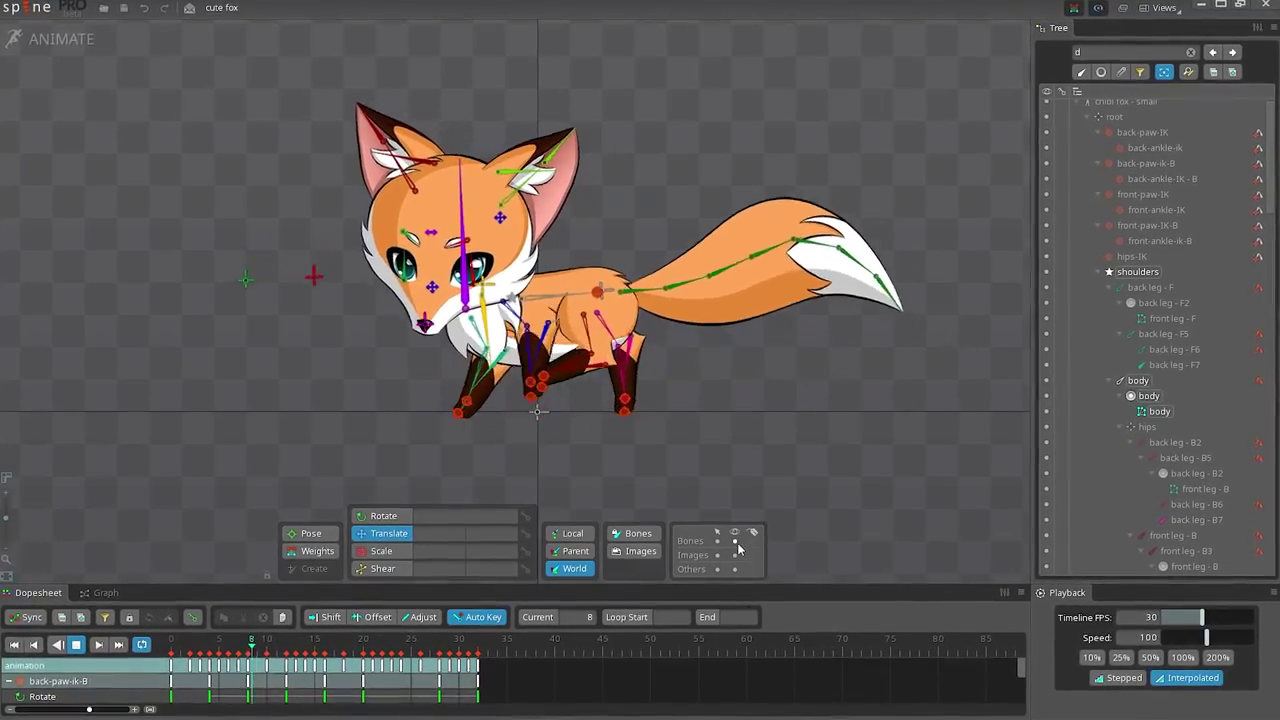
left_click(735, 541)
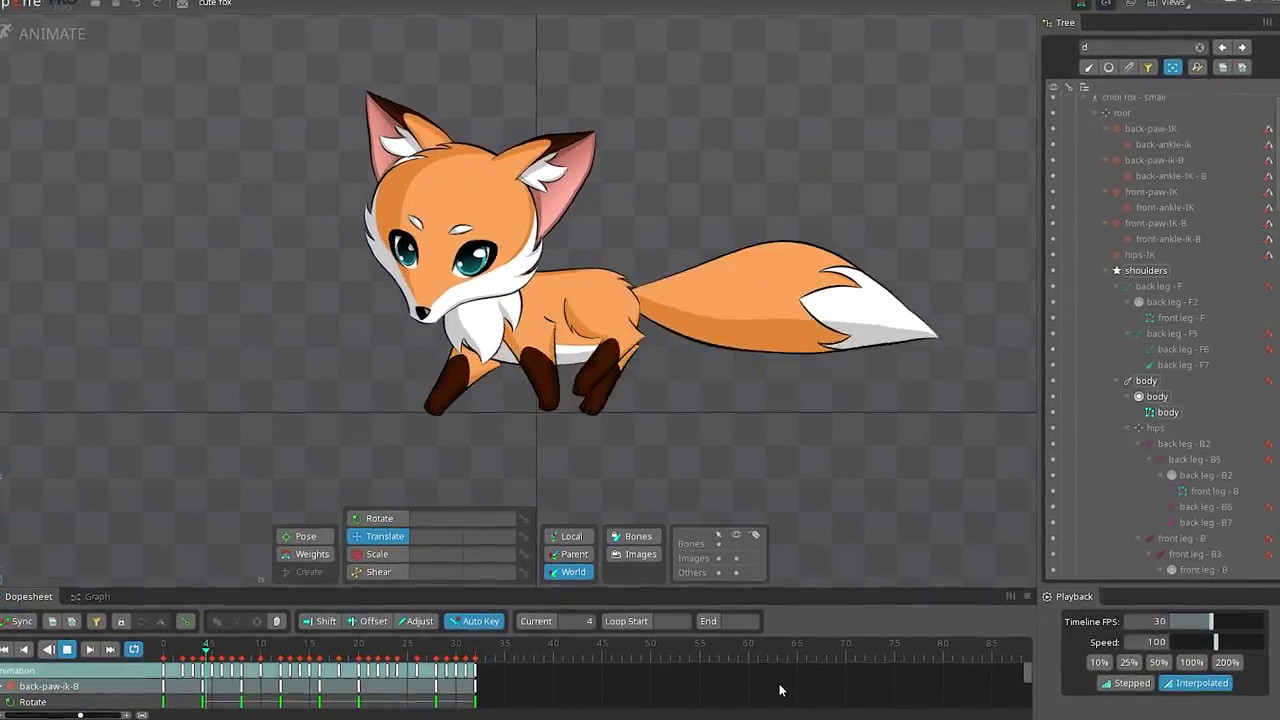